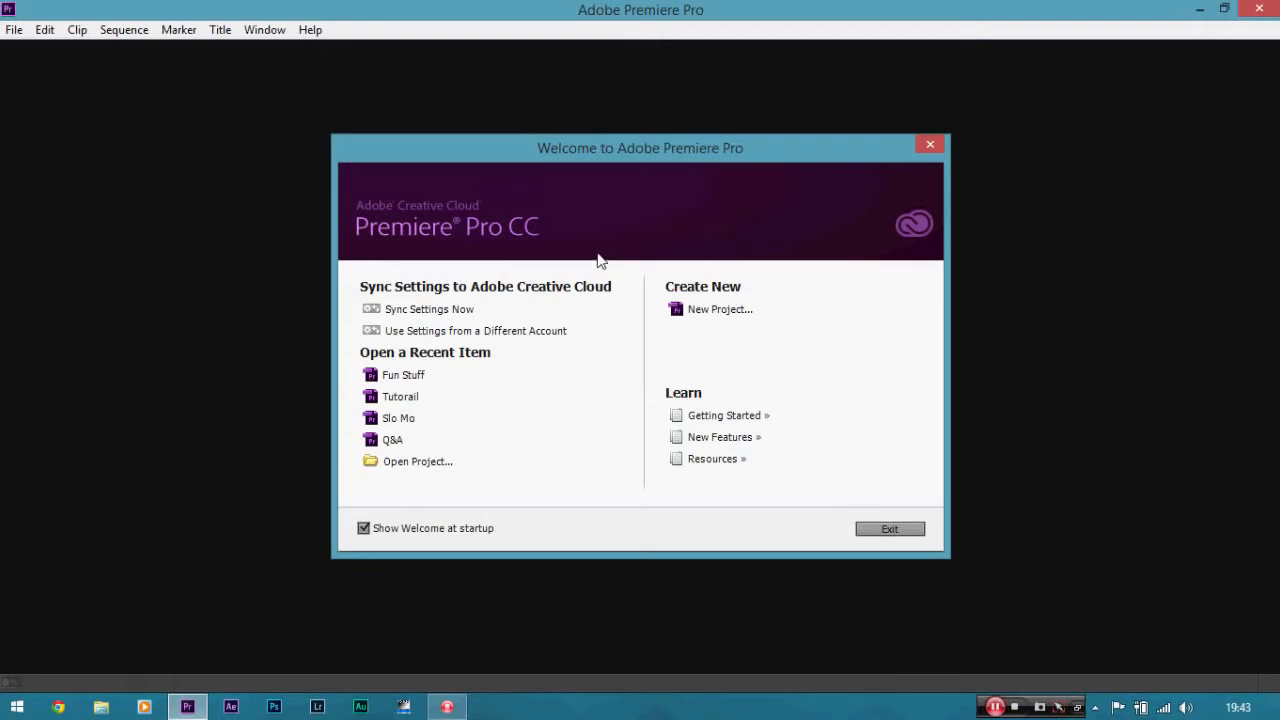
Create a new project named "Fuun Stuff" with the default location and general settings
{"action": "left_click", "coordinate": [684, 311]}
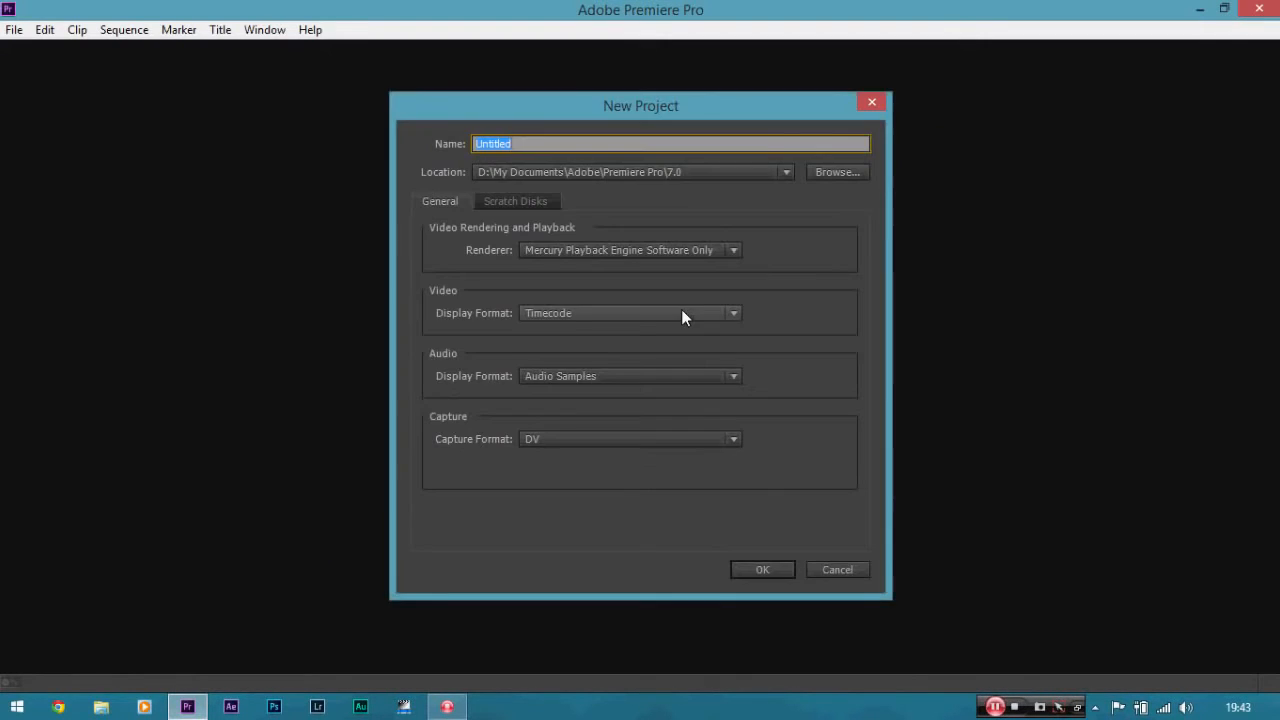
{"action": "key", "text": "BackSpace"}
{"action": "type", "text": "Fuun Stuf"}
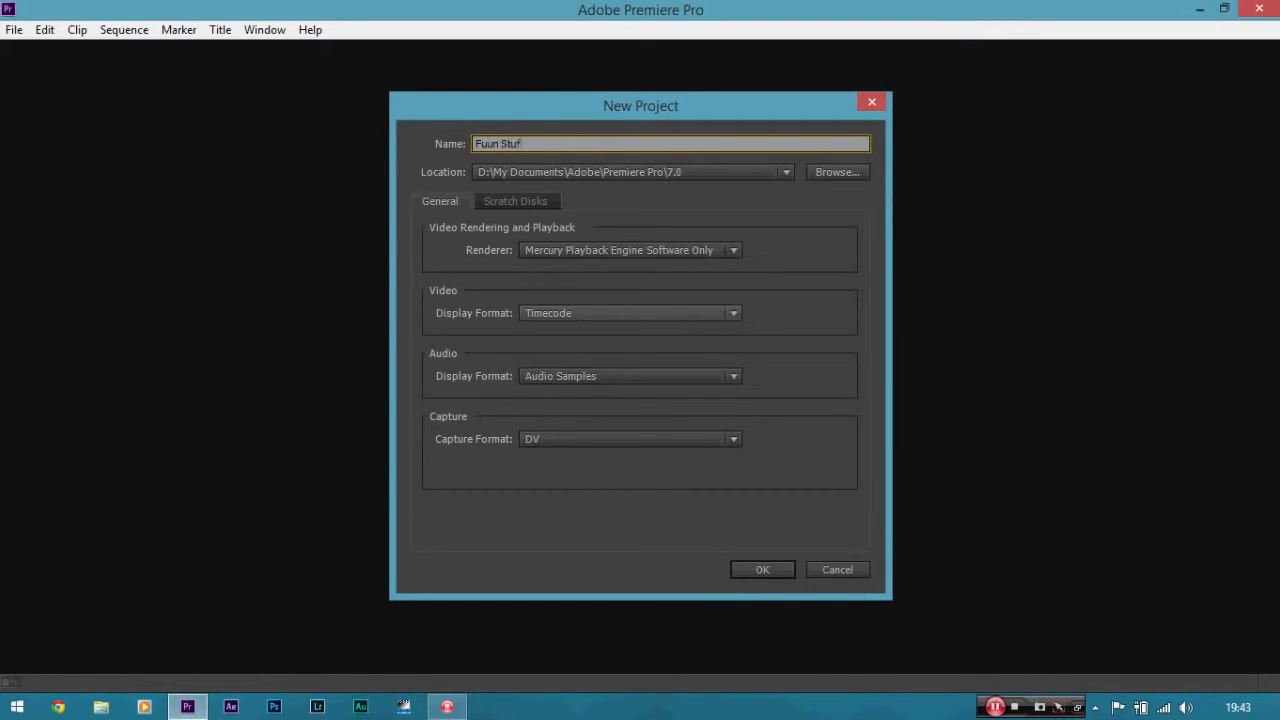
{"action": "type", "text": "f"}
{"action": "left_click", "coordinate": [761, 574]}
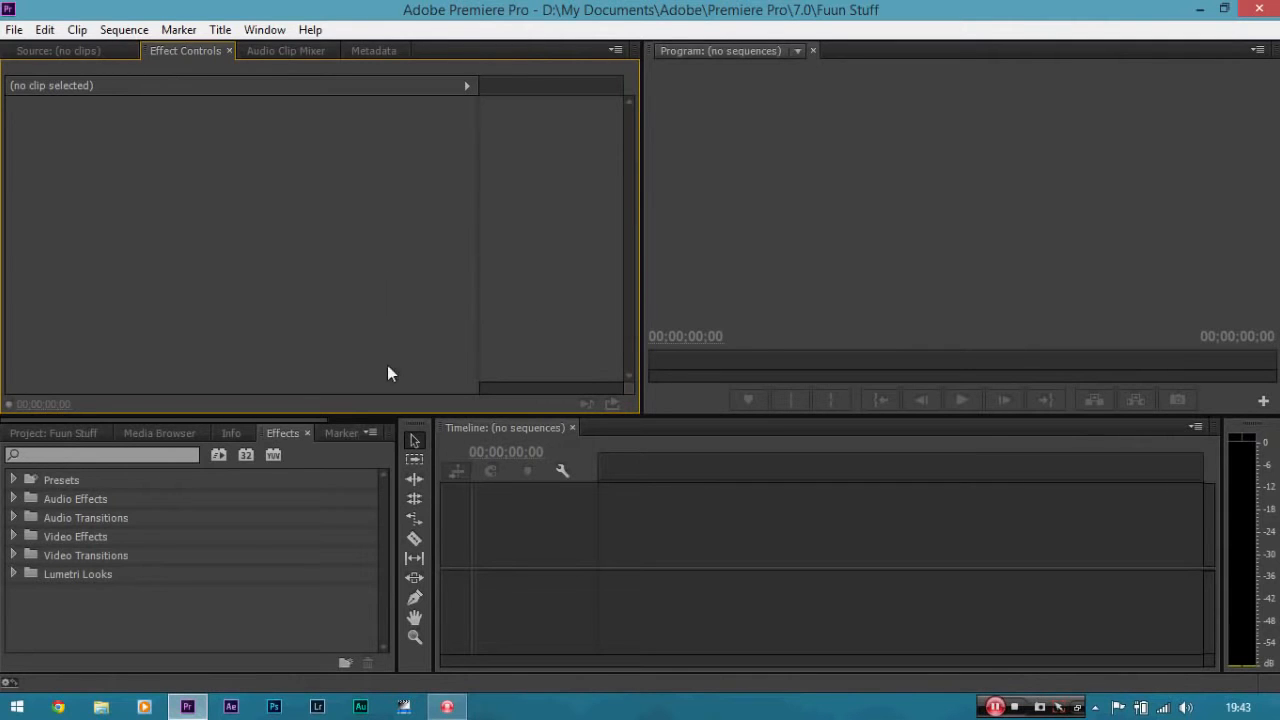
Start a new sequence and select the DSLR 1080p24 preset from the Digital SLR 1080p group
{"action": "left_click", "coordinate": [14, 29]}
{"action": "mouse_move", "coordinate": [42, 52]}
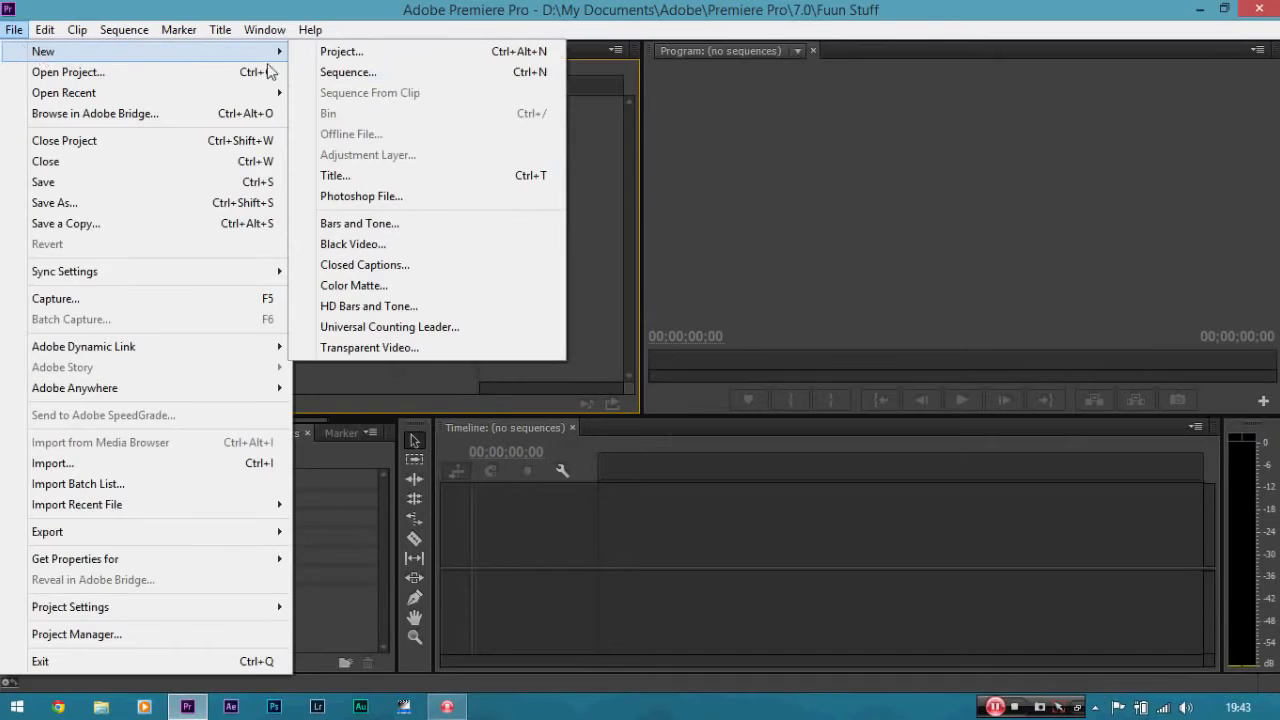
{"action": "left_click", "coordinate": [332, 74]}
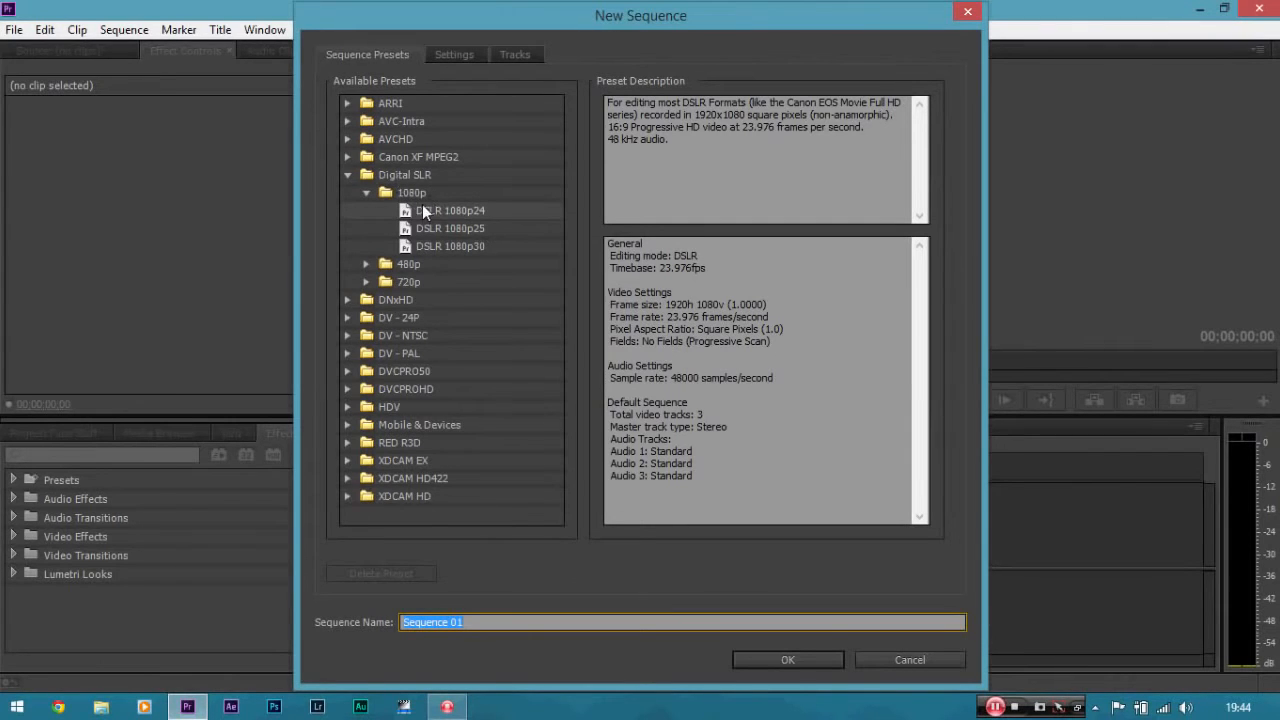
{"action": "left_click", "coordinate": [478, 210]}
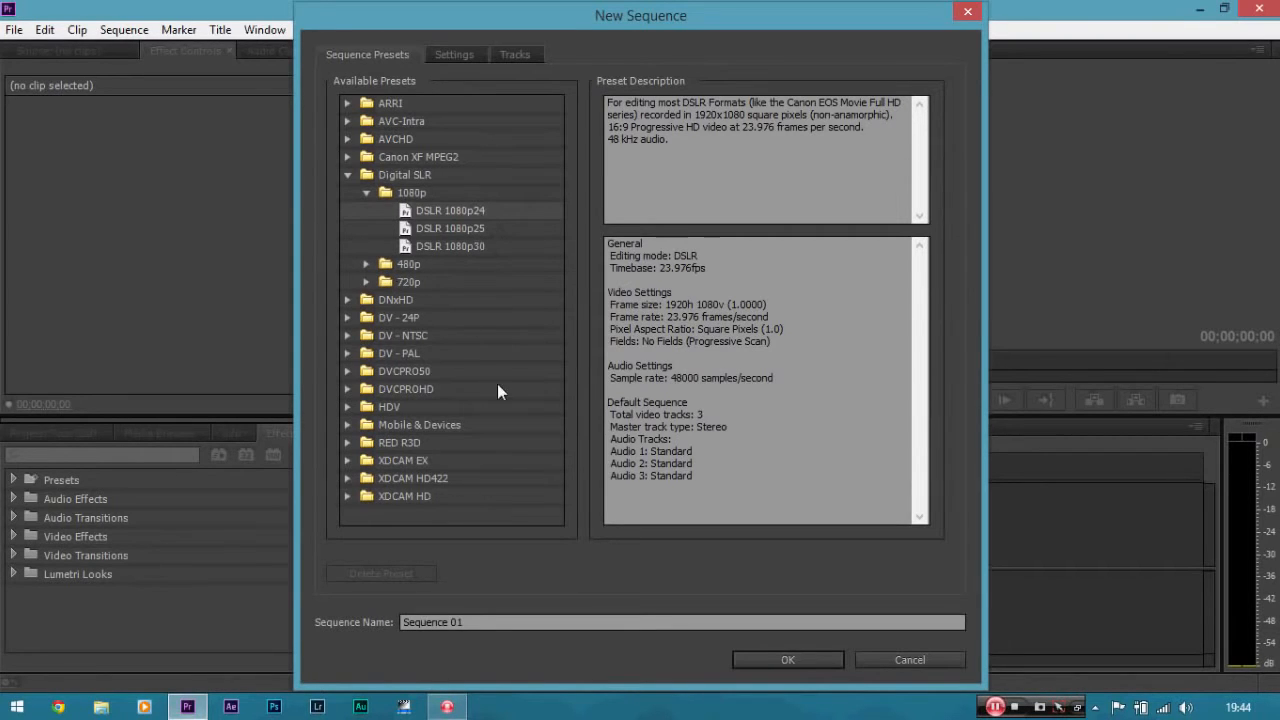
Browse the RED R3D presets, including the 5K group, and the DV - NTSC presets for the sequence
{"action": "left_click", "coordinate": [348, 445]}
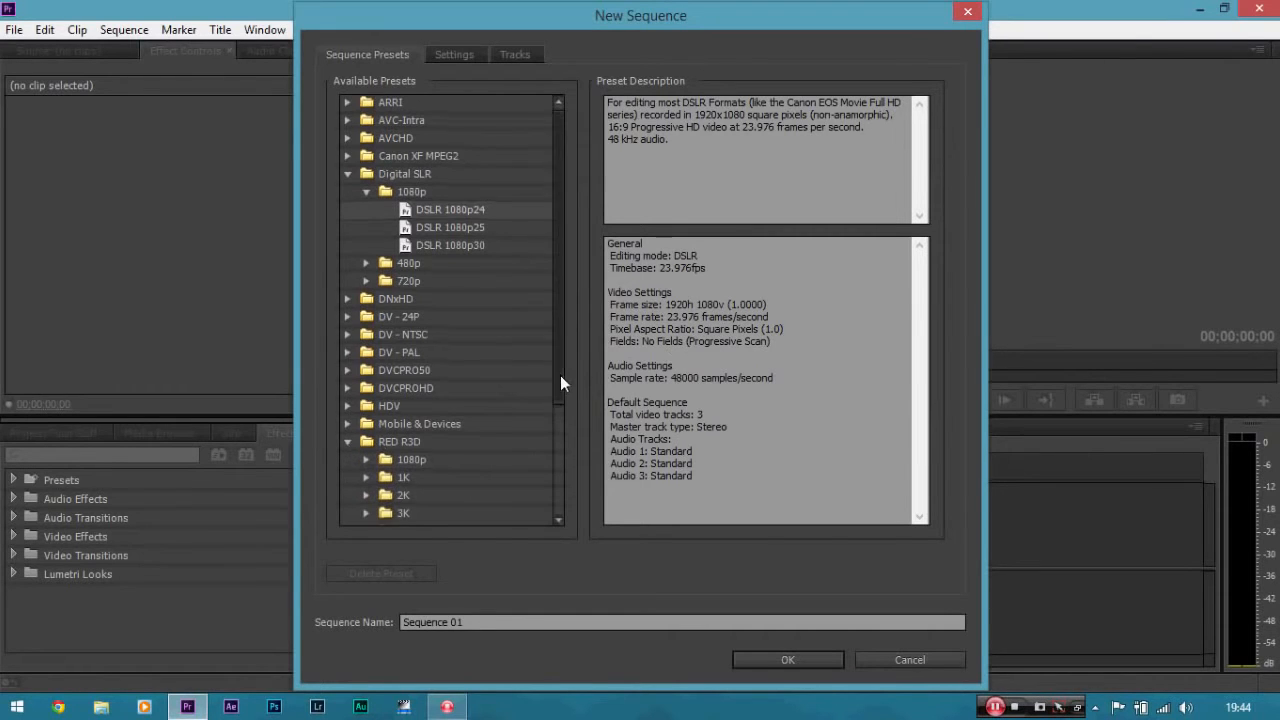
{"action": "left_click_drag", "start_coordinate": [561, 377], "coordinate": [540, 466]}
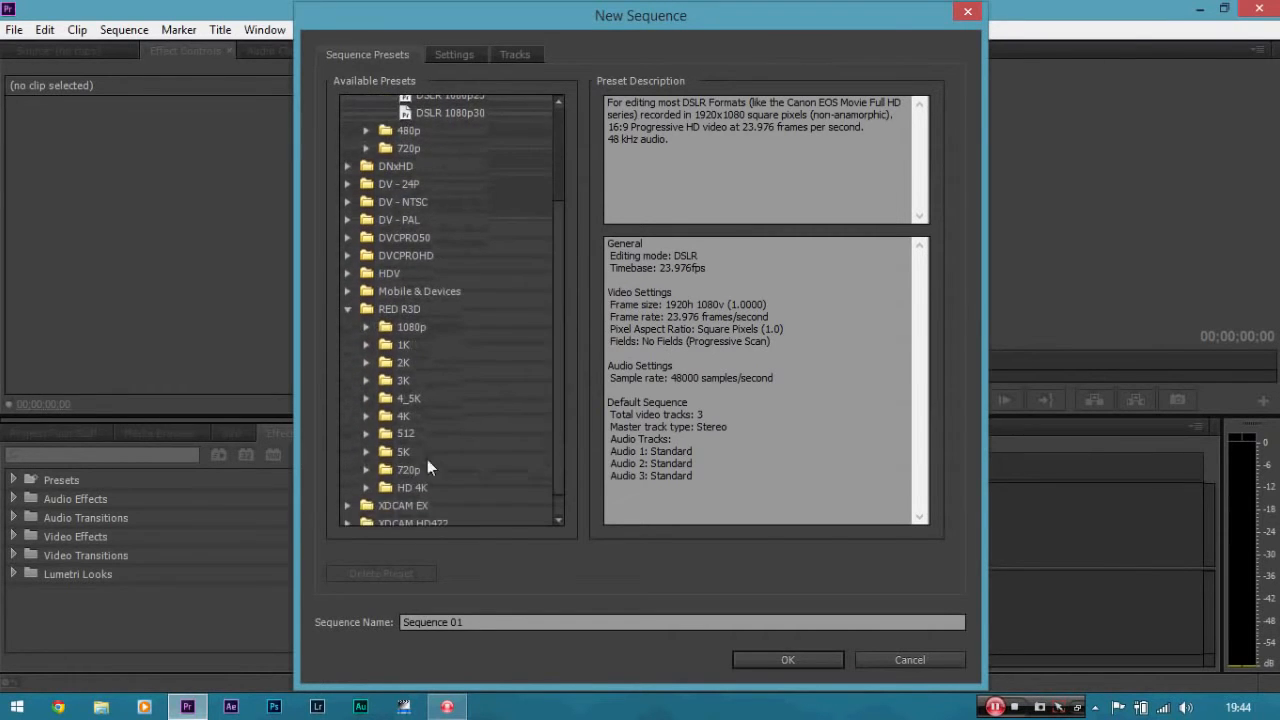
{"action": "left_click", "coordinate": [367, 452]}
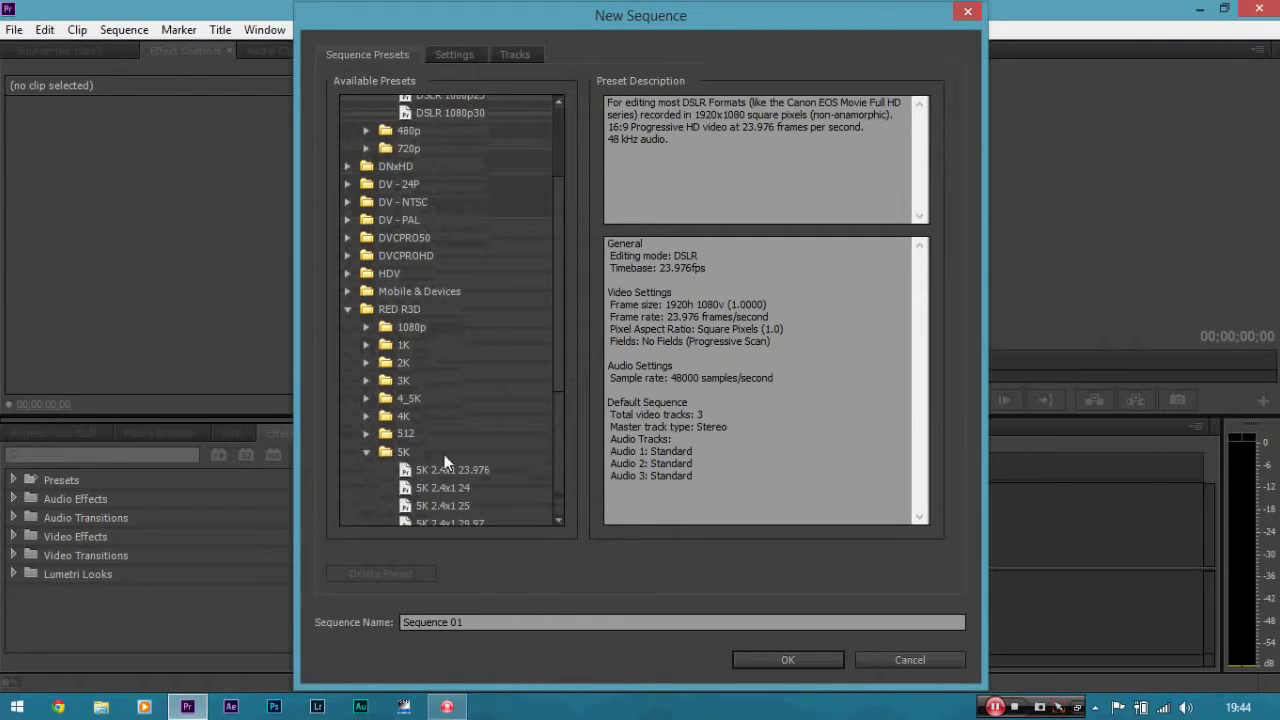
{"action": "left_click", "coordinate": [367, 453]}
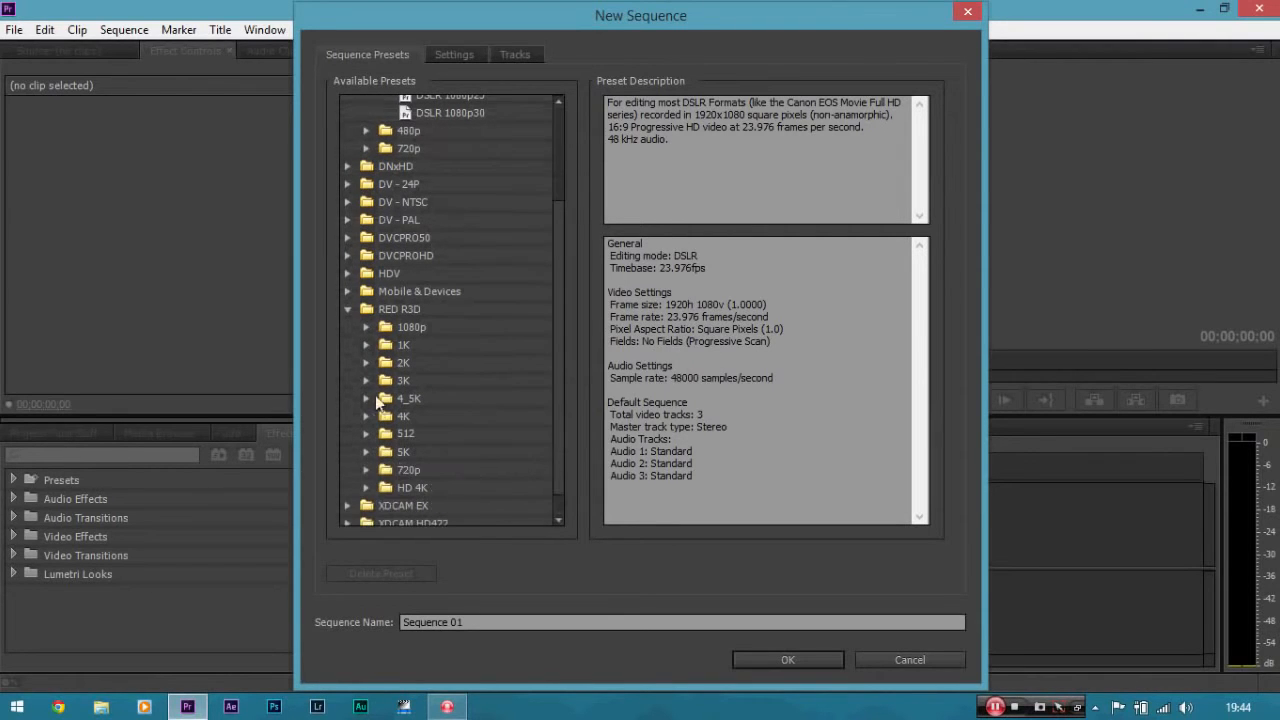
{"action": "left_click", "coordinate": [349, 310]}
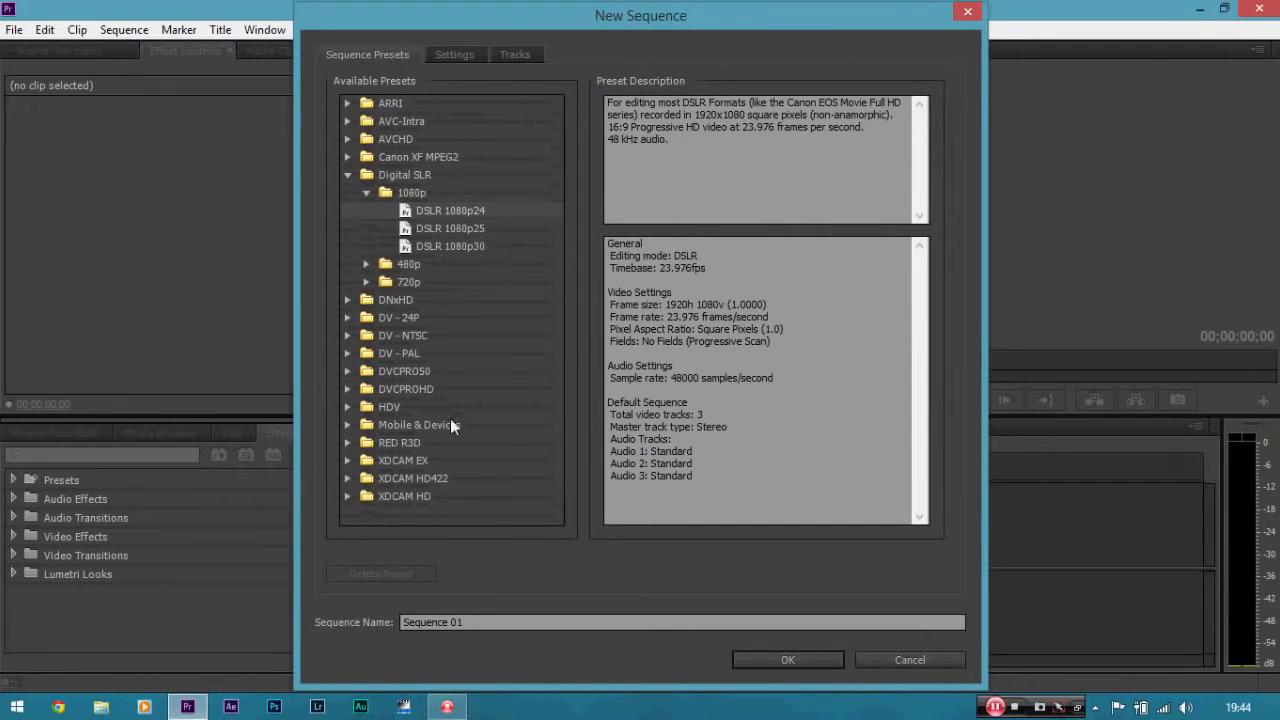
{"action": "left_click", "coordinate": [355, 340]}
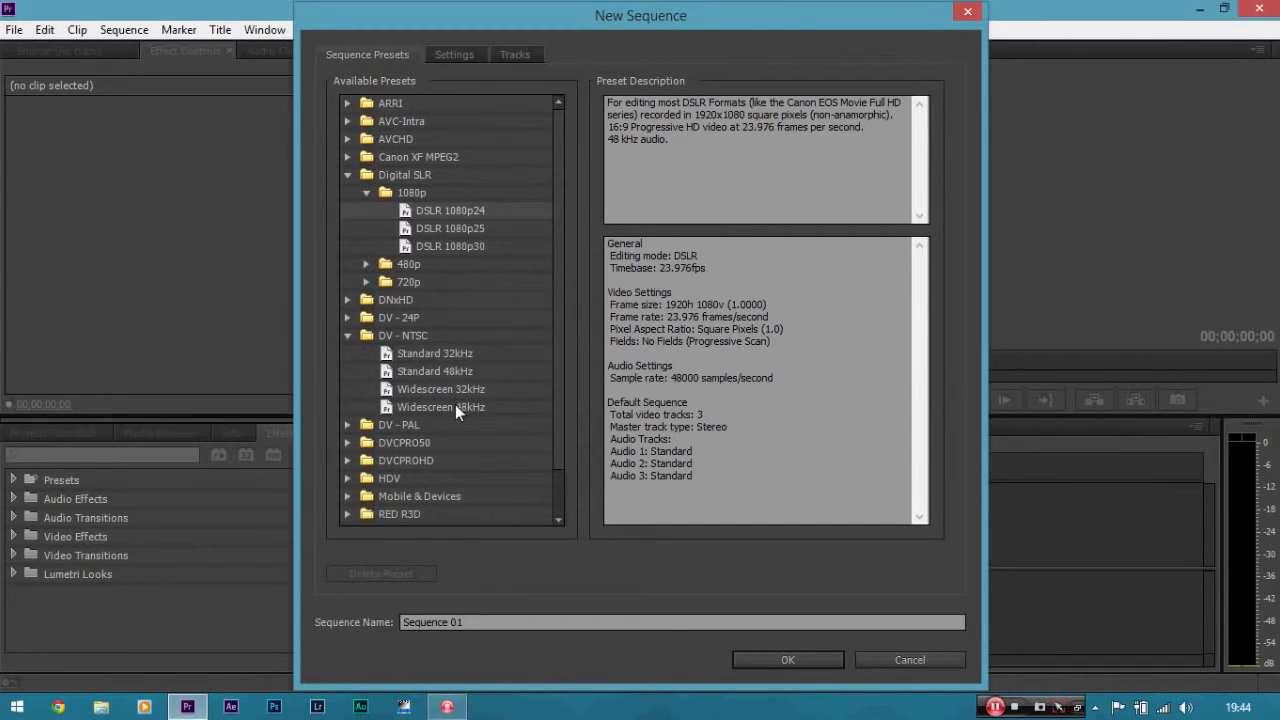
{"action": "left_click", "coordinate": [347, 336]}
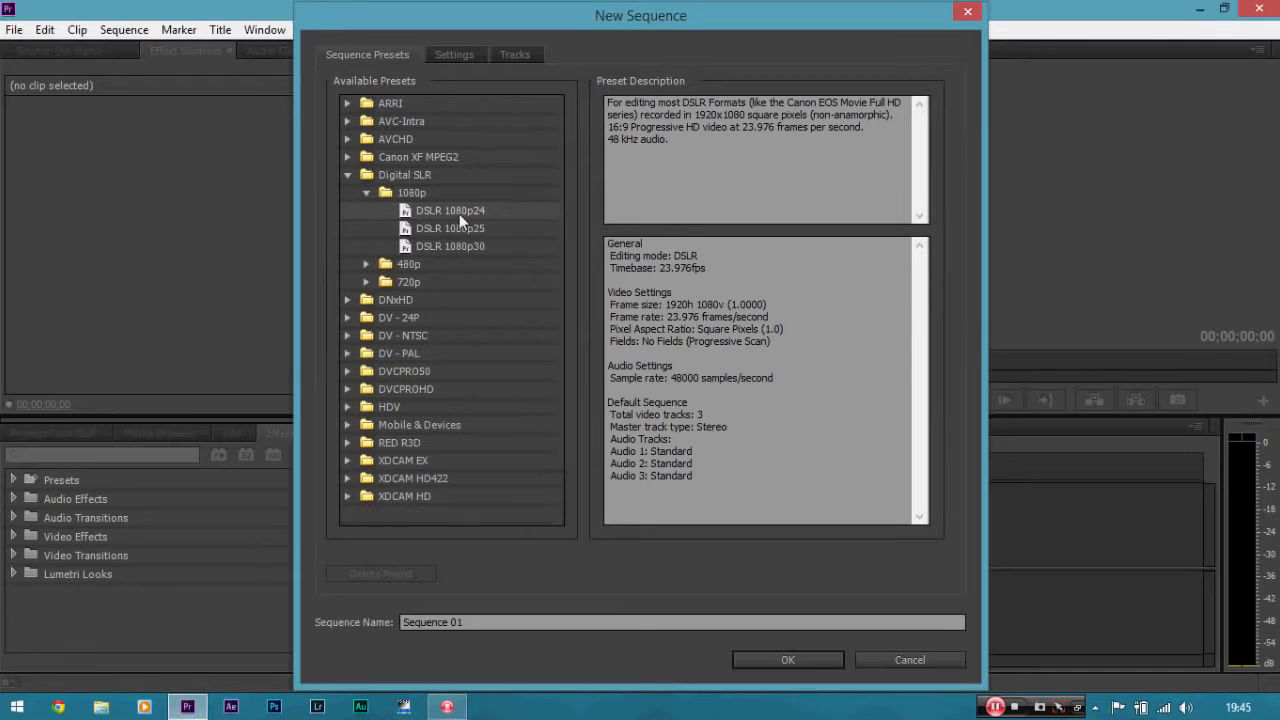
Review the sequence's detailed settings and create Sequence 01 with the selected DSLR 1080p24 preset
{"action": "left_click", "coordinate": [456, 56]}
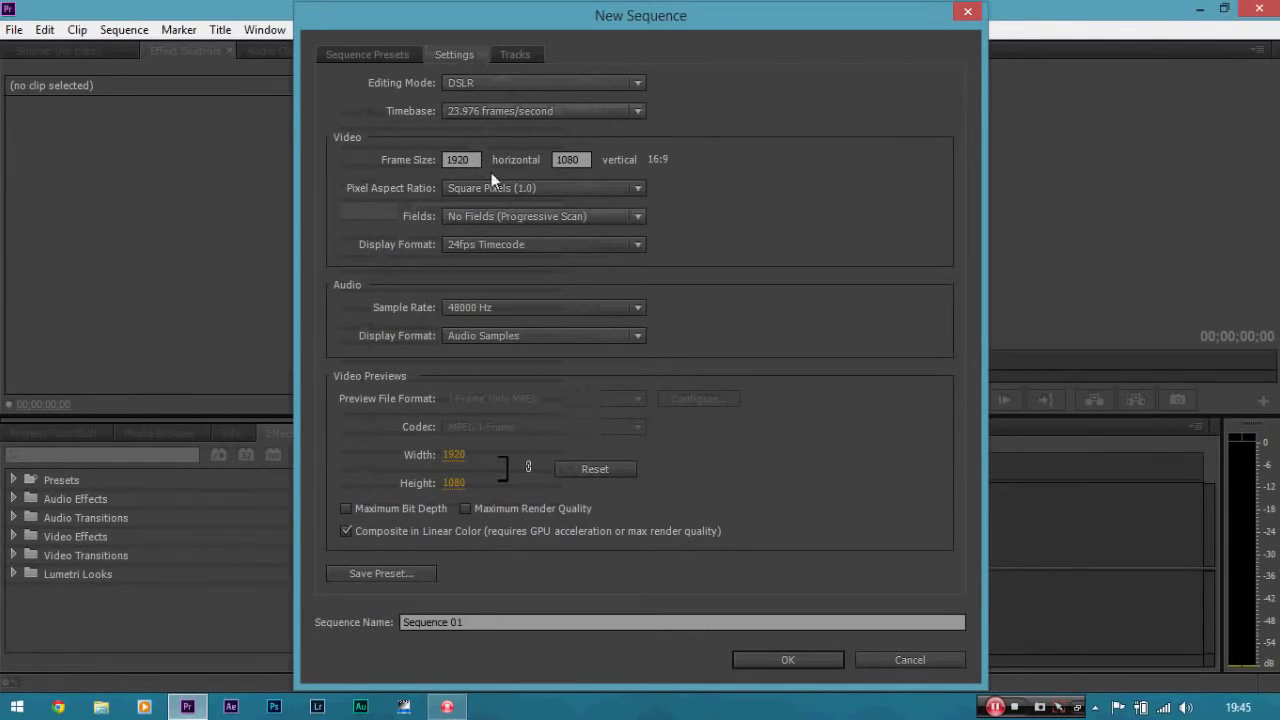
{"action": "left_click", "coordinate": [370, 55]}
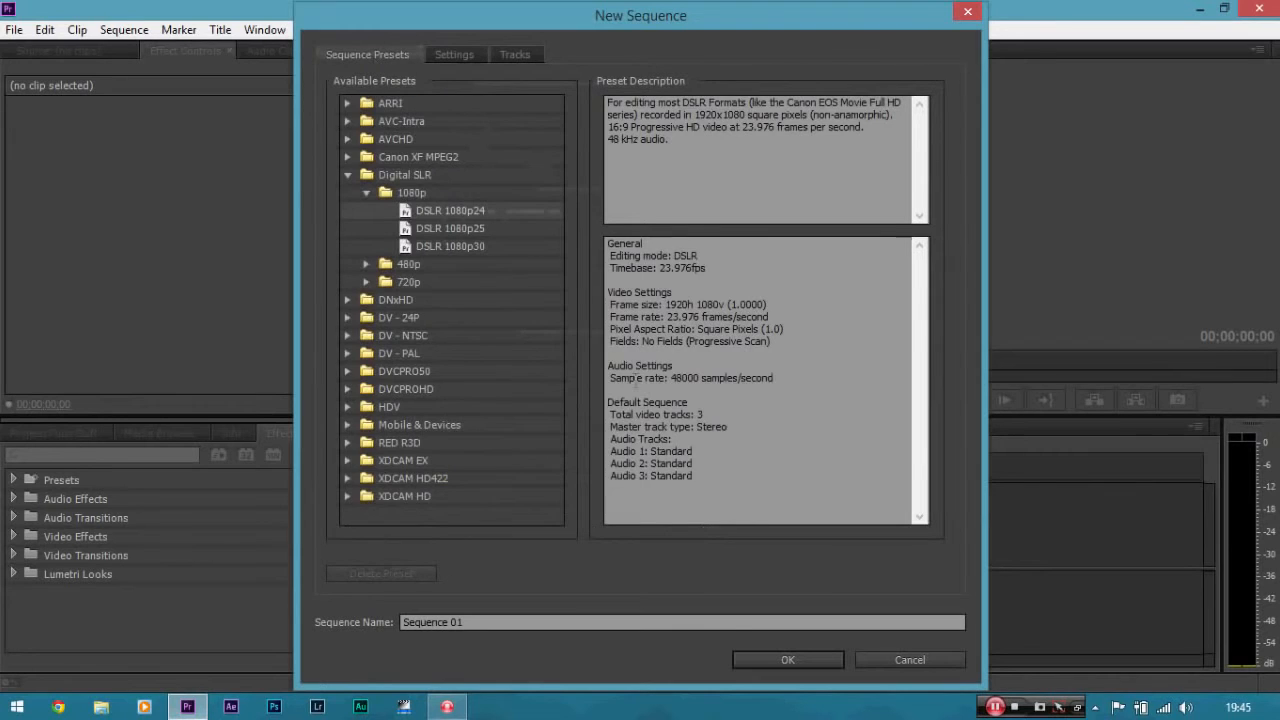
{"action": "left_click", "coordinate": [766, 662]}
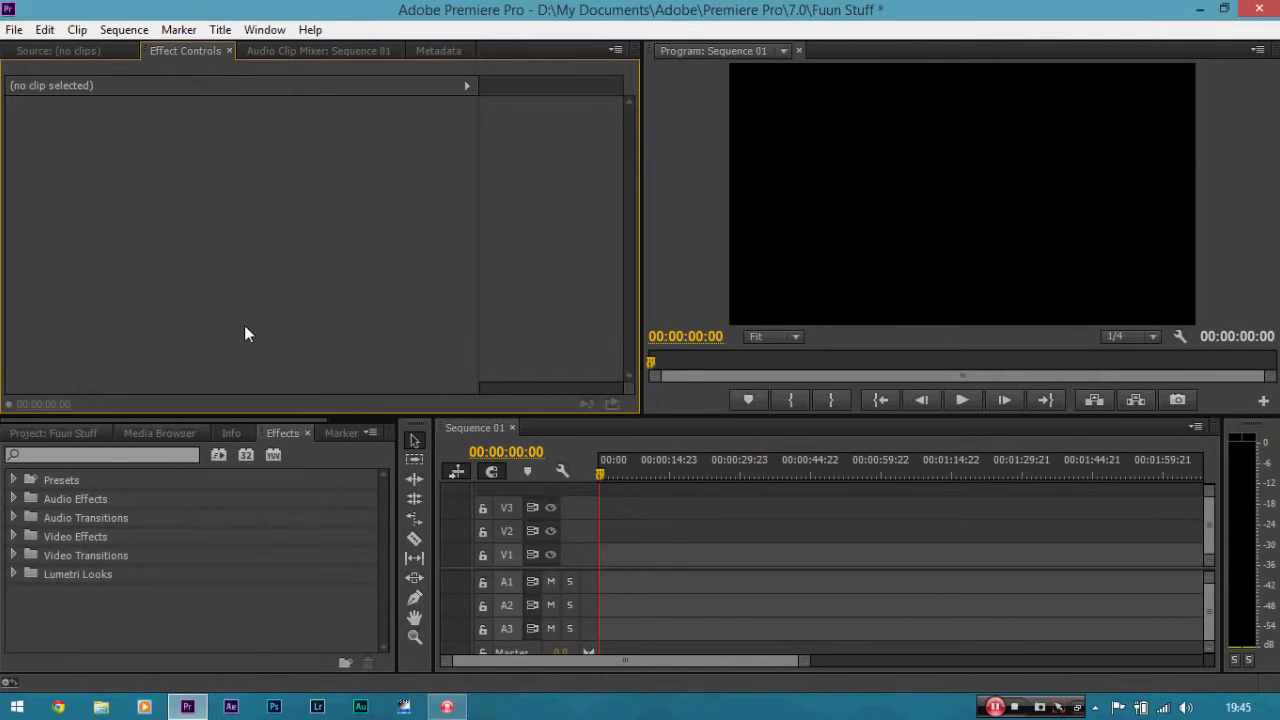
Import _DSC5689.MOV from the Desktop into the project and place it at the start of video track V1
{"action": "left_click", "coordinate": [70, 430]}
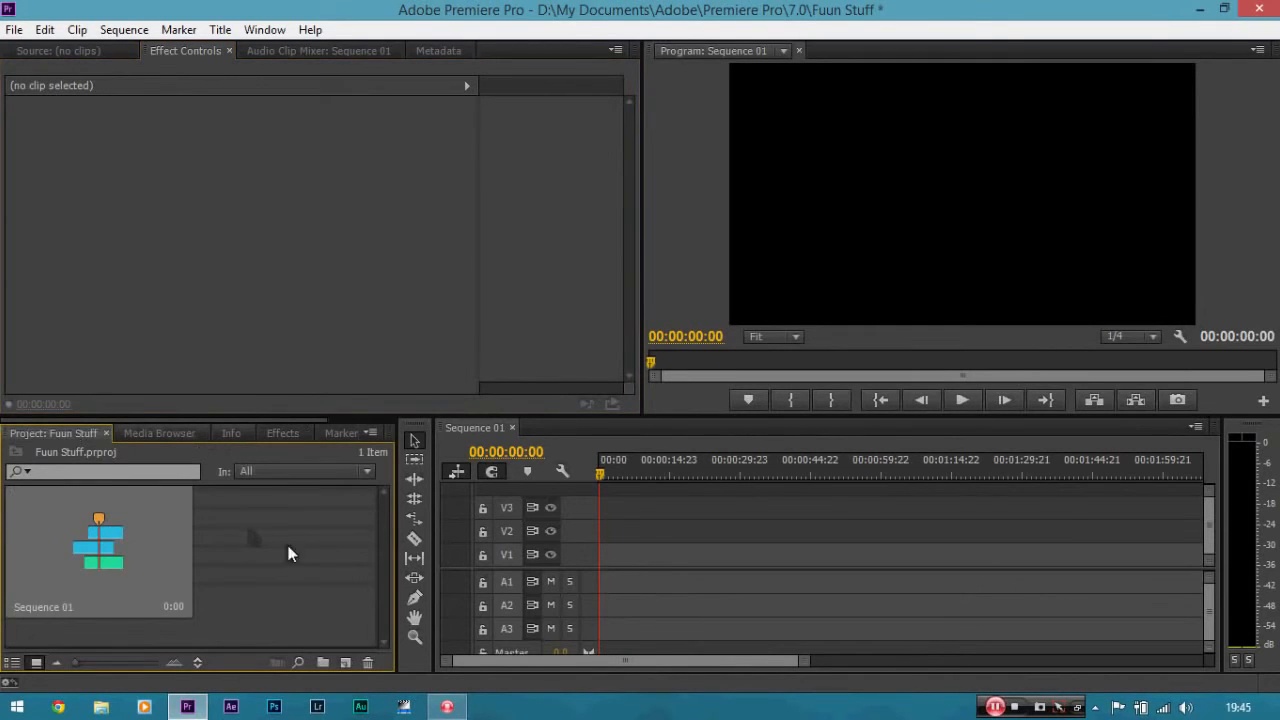
{"action": "right_click", "coordinate": [259, 529]}
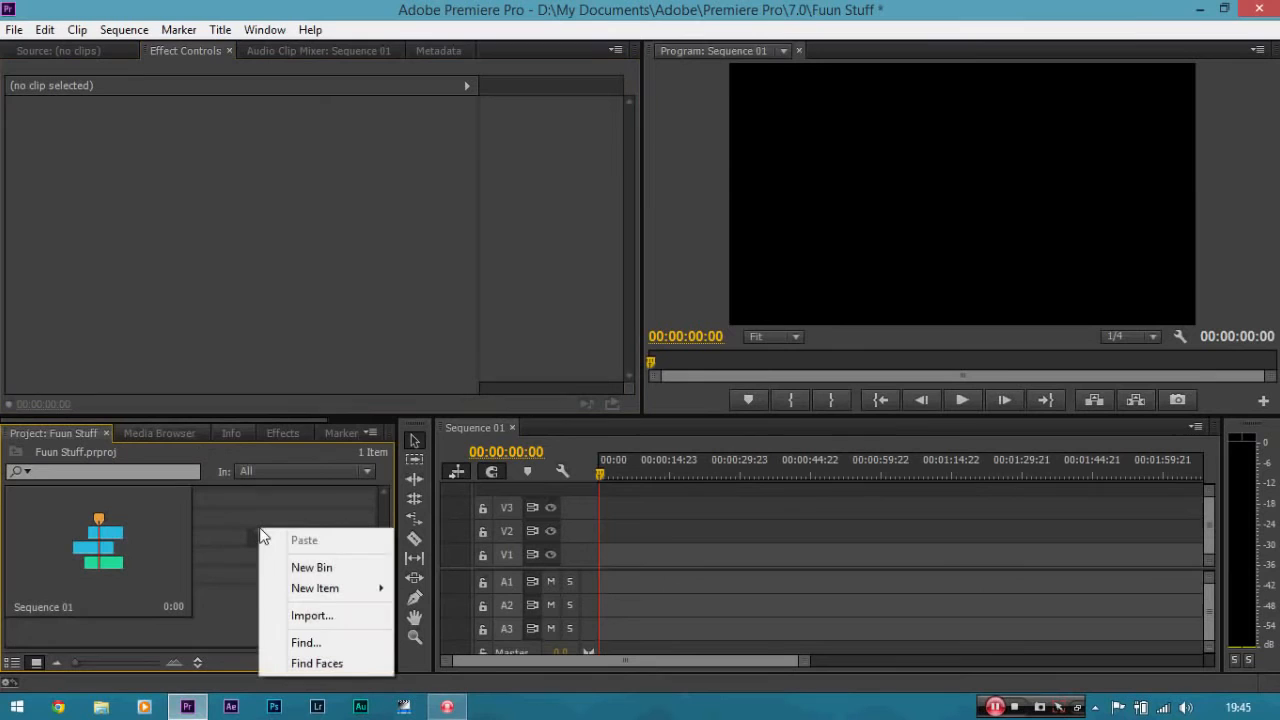
{"action": "left_click", "coordinate": [329, 615]}
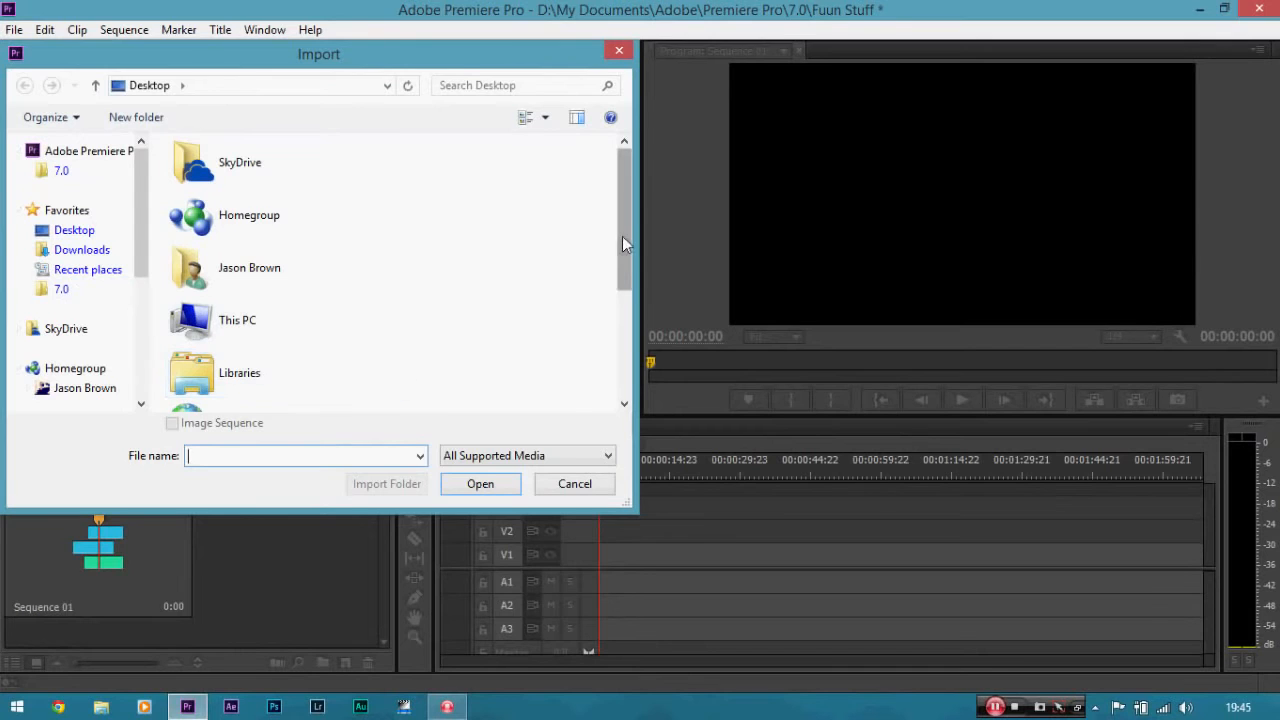
{"action": "left_click_drag", "start_coordinate": [622, 236], "coordinate": [617, 345]}
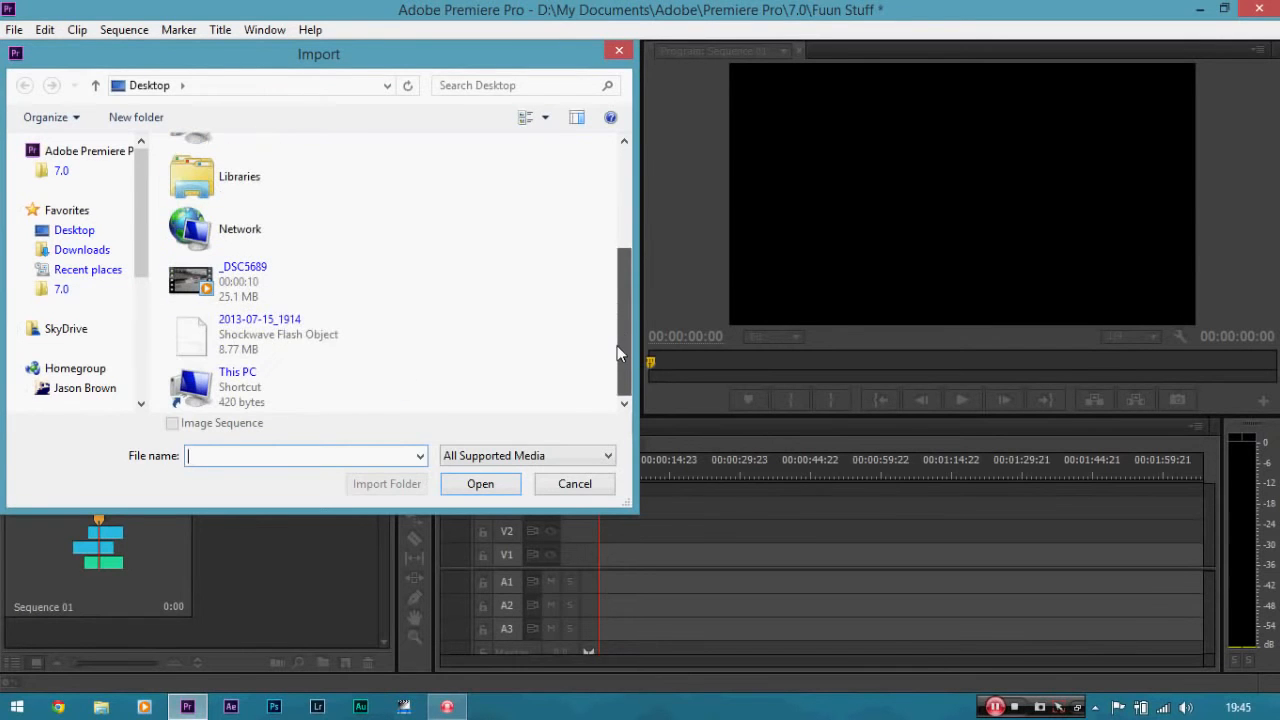
{"action": "double_click", "coordinate": [268, 289]}
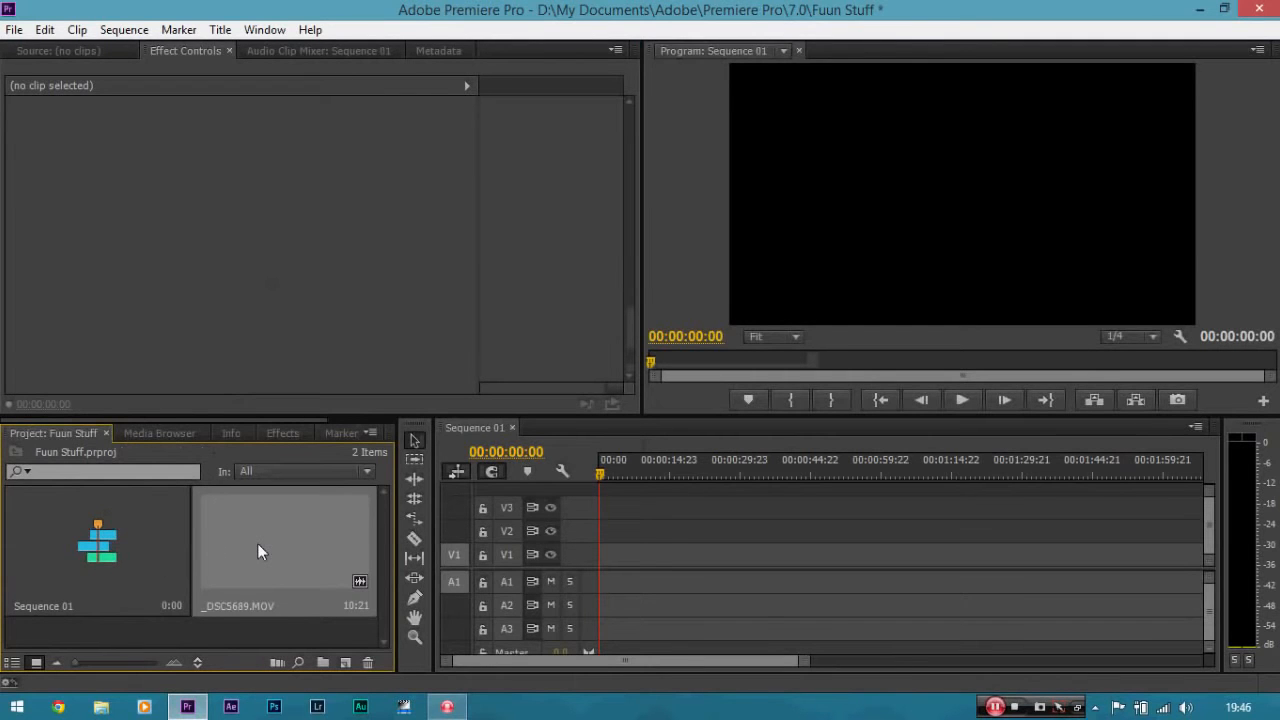
{"action": "left_click_drag", "start_coordinate": [257, 543], "coordinate": [640, 560]}
{"action": "left_click", "coordinate": [629, 560]}
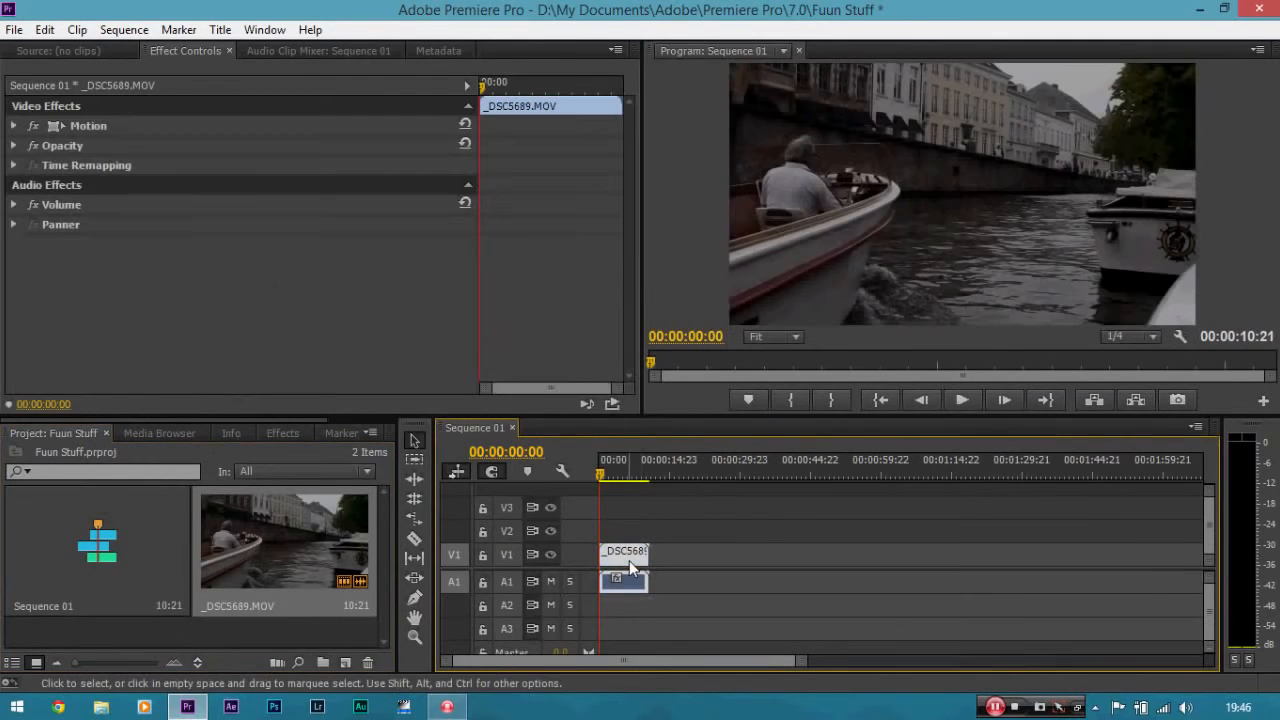
Zoom the timeline in and out until the _DSC5689.MOV clip spans more than half of the visible time range
{"action": "key", "text": "equal"}
{"action": "key", "text": "equal"}
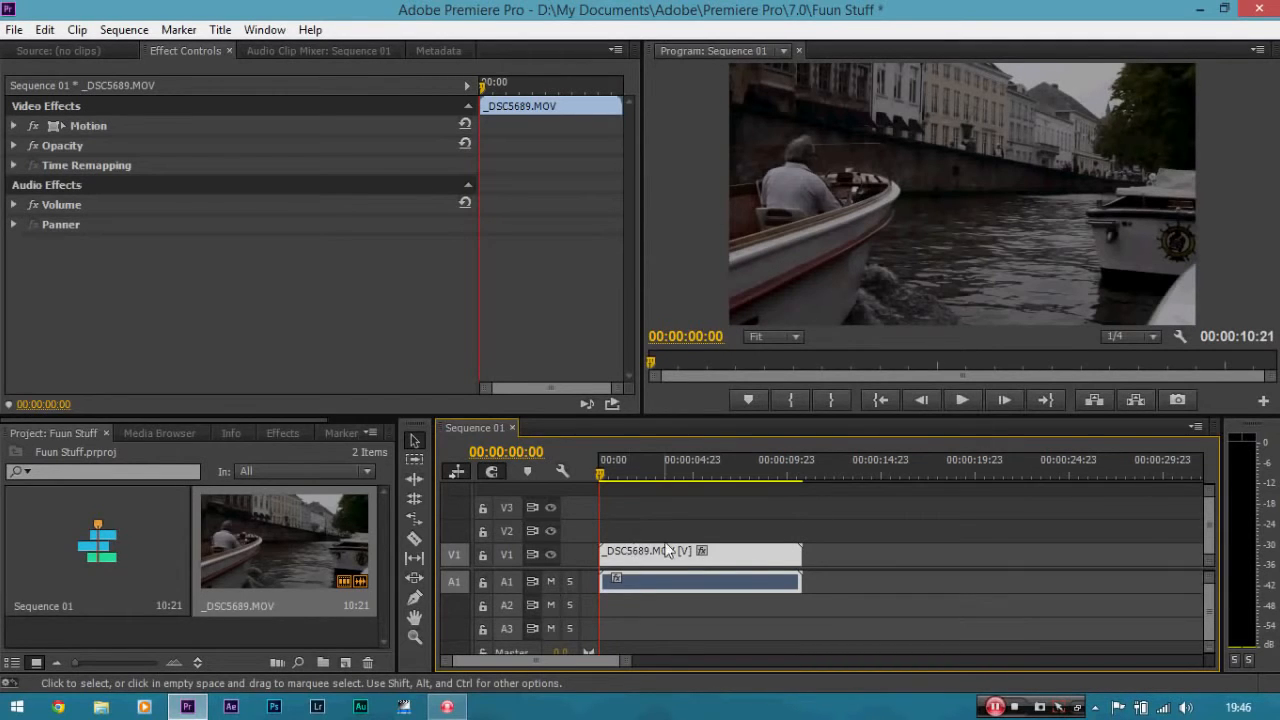
{"action": "key", "text": "minus"}
{"action": "key", "text": "minus"}
{"action": "key", "text": "minus"}
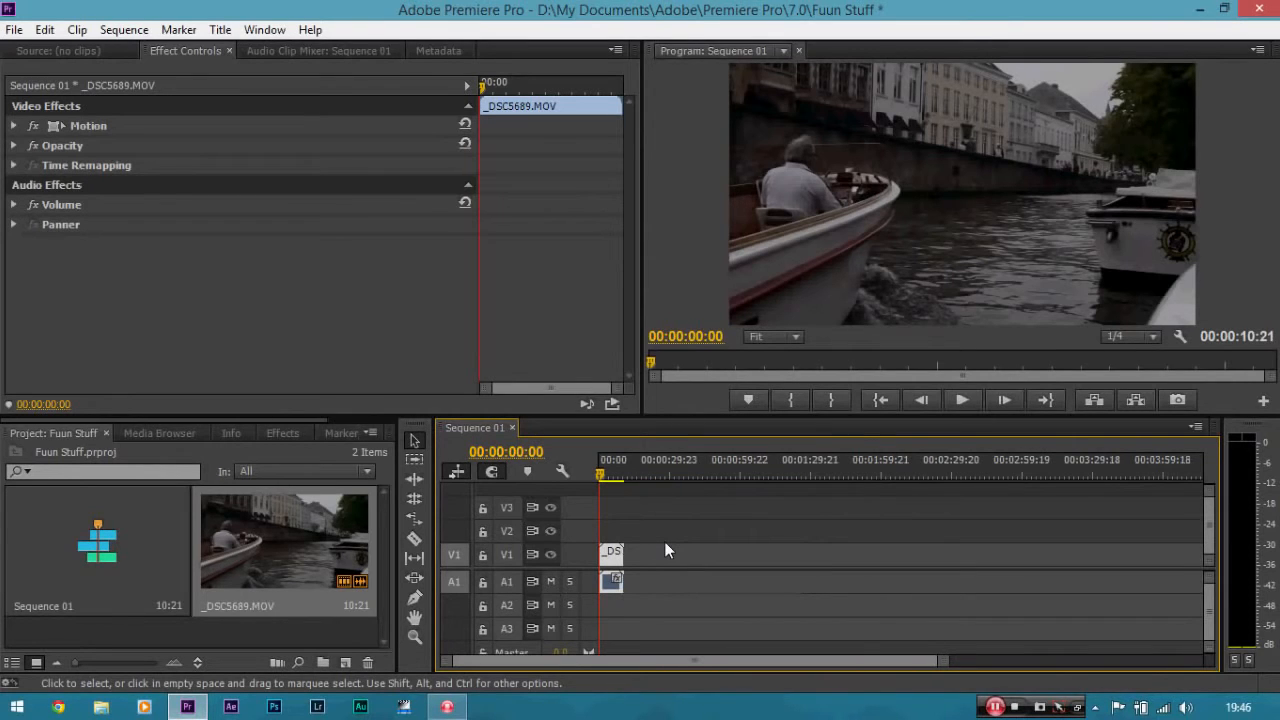
{"action": "key", "text": "equal"}
{"action": "key", "text": "minus"}
{"action": "key", "text": "equal"}
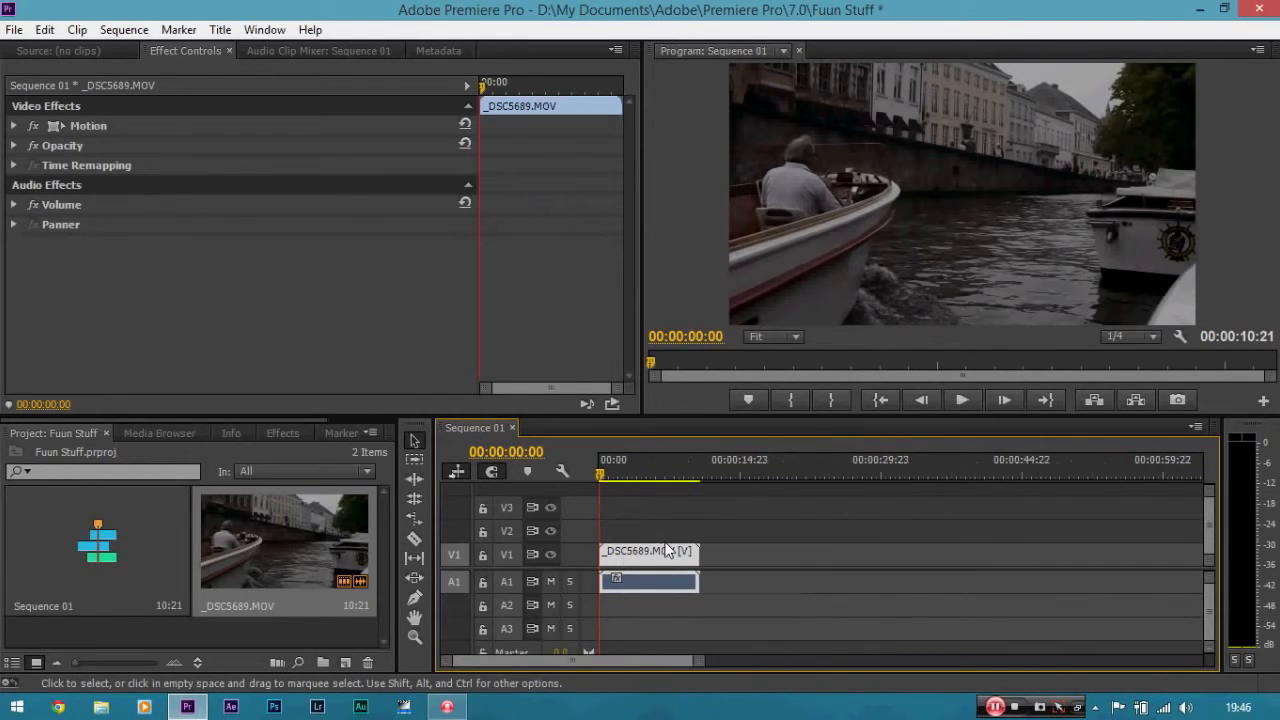
{"action": "key", "text": "equal"}
{"action": "key", "text": "equal"}
{"action": "key", "text": "minus"}
{"action": "key", "text": "minus"}
{"action": "key", "text": "minus"}
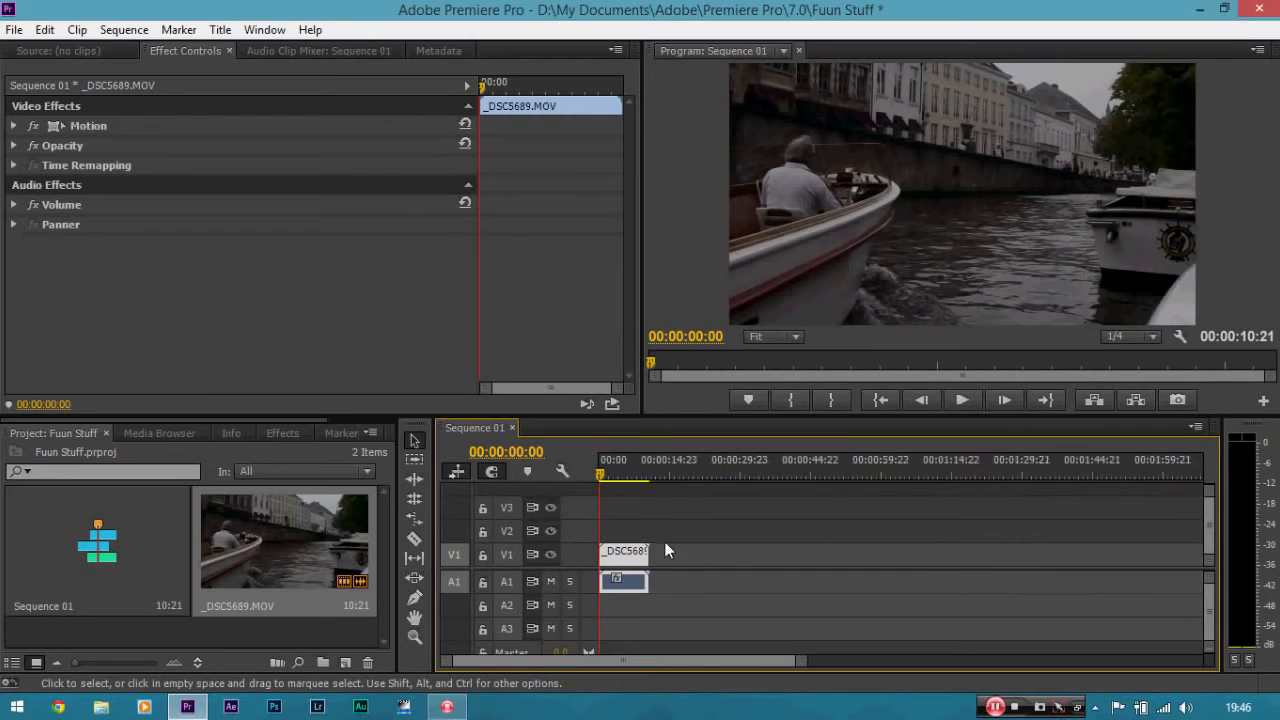
{"action": "key", "text": "equal"}
{"action": "key", "text": "equal"}
{"action": "key", "text": "equal"}
{"action": "key", "text": "minus"}
{"action": "key", "text": "equal"}
{"action": "key", "text": "minus"}
{"action": "key", "text": "minus"}
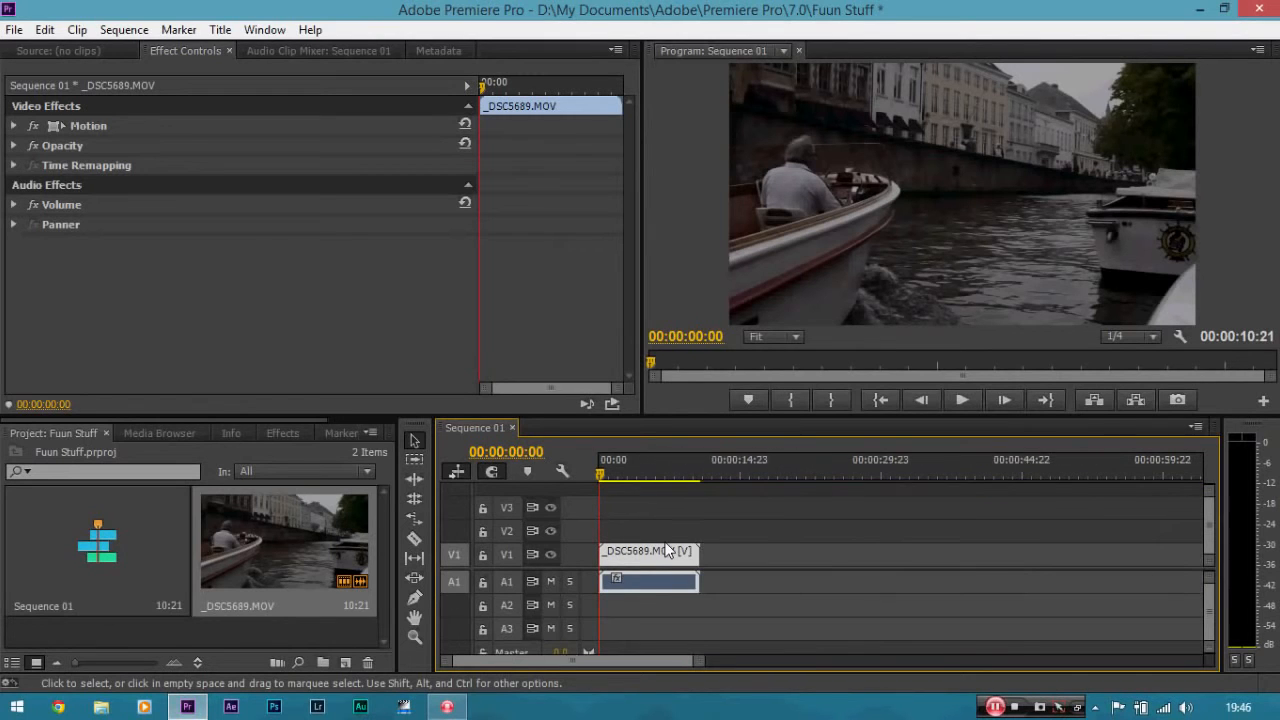
{"action": "key", "text": "equal"}
{"action": "key", "text": "equal"}
{"action": "key", "text": "equal"}
{"action": "key", "text": "minus"}
{"action": "key", "text": "minus"}
{"action": "key", "text": "minus"}
{"action": "key", "text": "equal"}
{"action": "key", "text": "equal"}
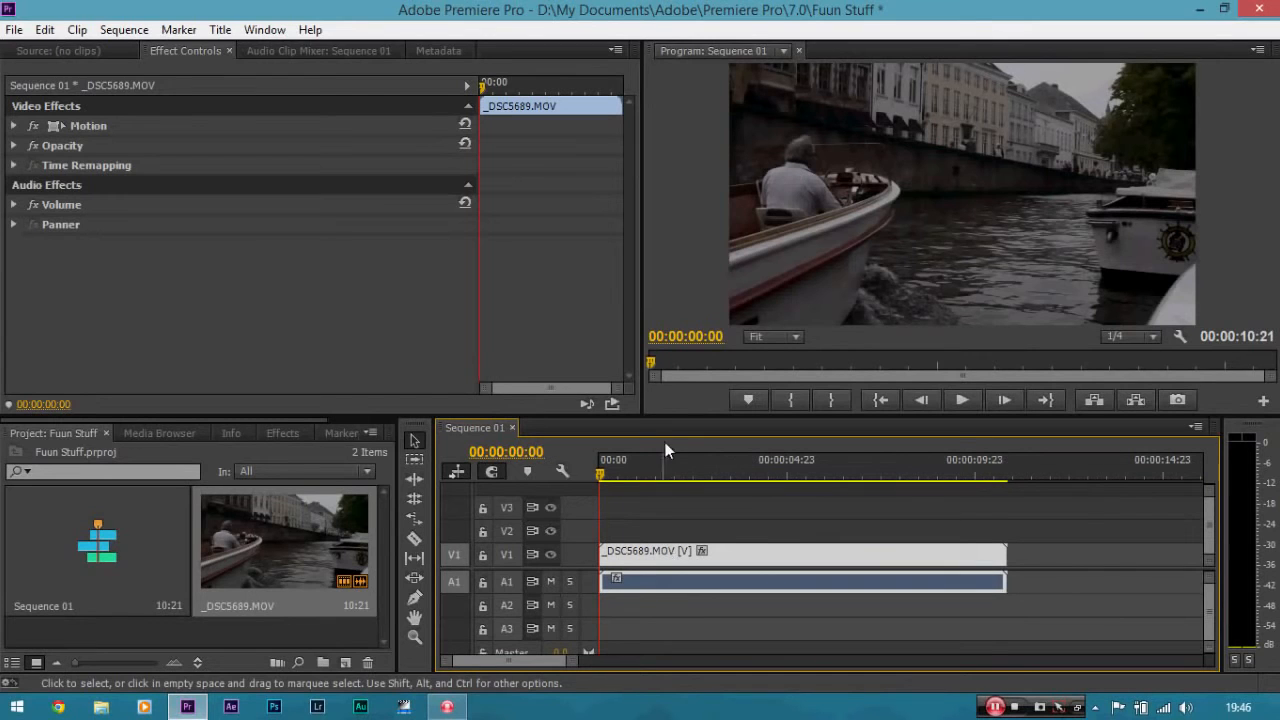
{"action": "left_click_drag", "start_coordinate": [572, 662], "coordinate": [751, 649]}
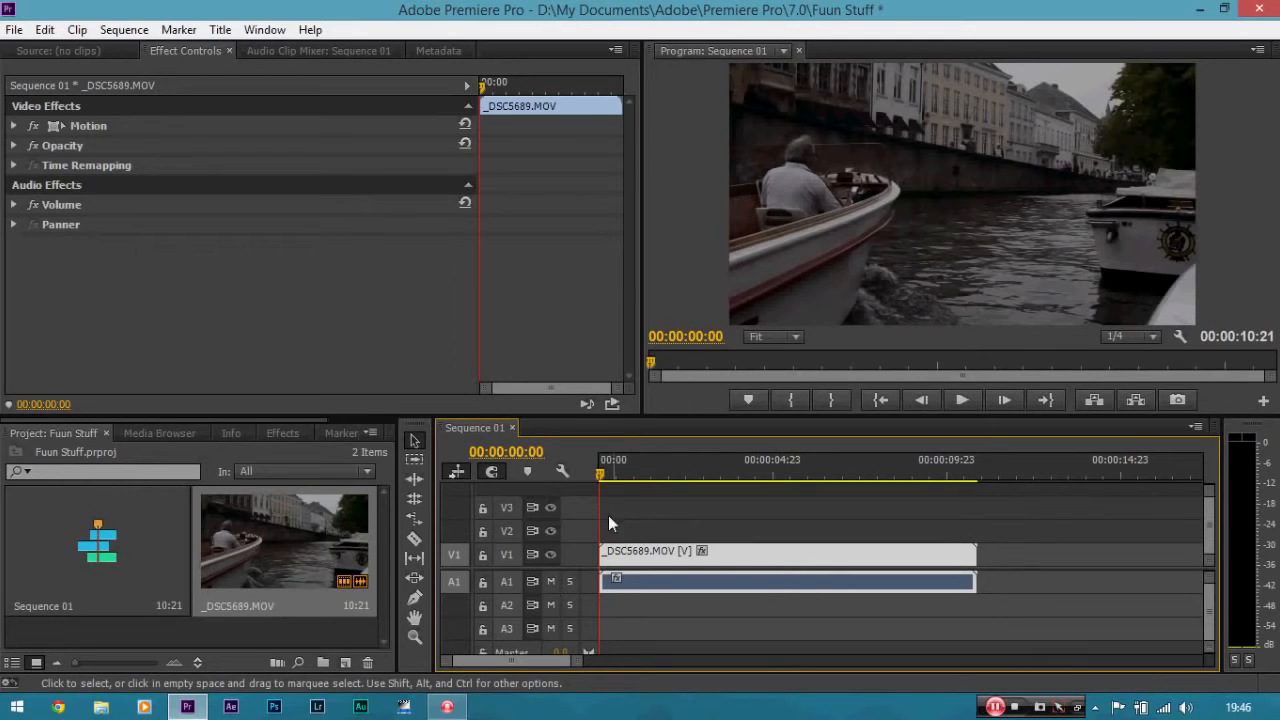
{"action": "left_click_drag", "start_coordinate": [603, 474], "coordinate": [570, 474]}
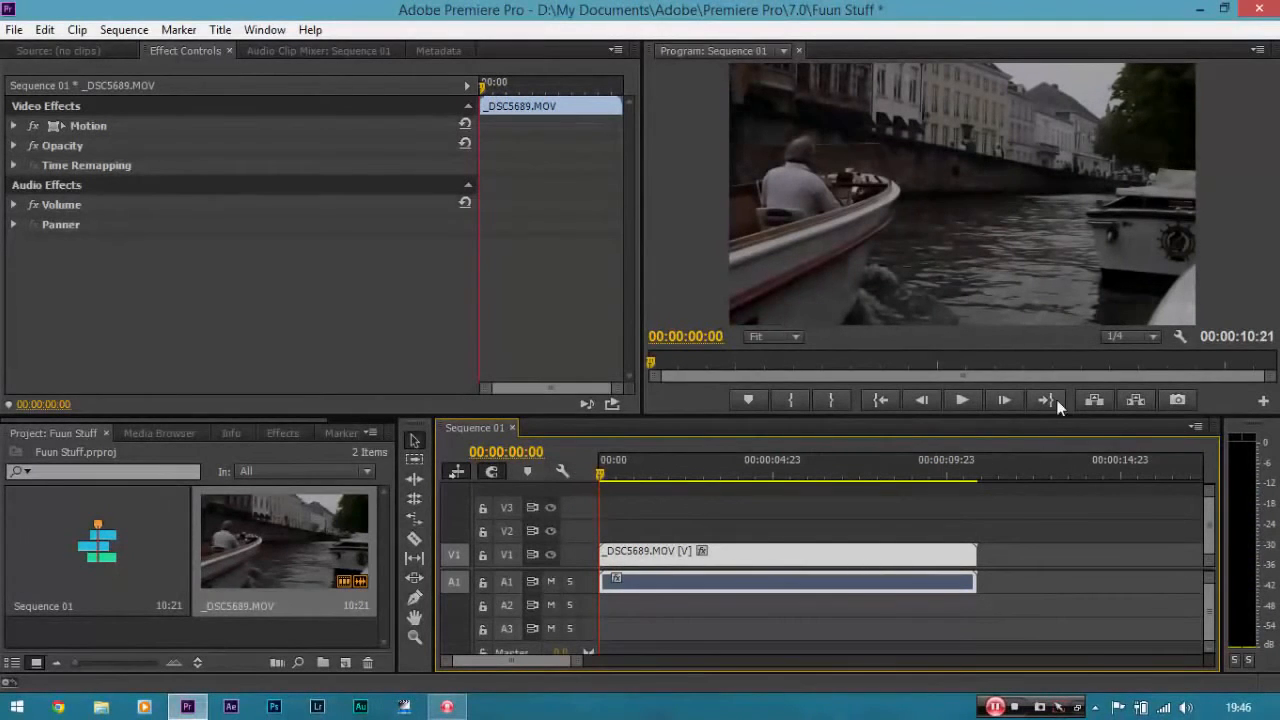
Review the program monitor's playback resolution options and choose 1/4
{"action": "left_click", "coordinate": [1149, 336]}
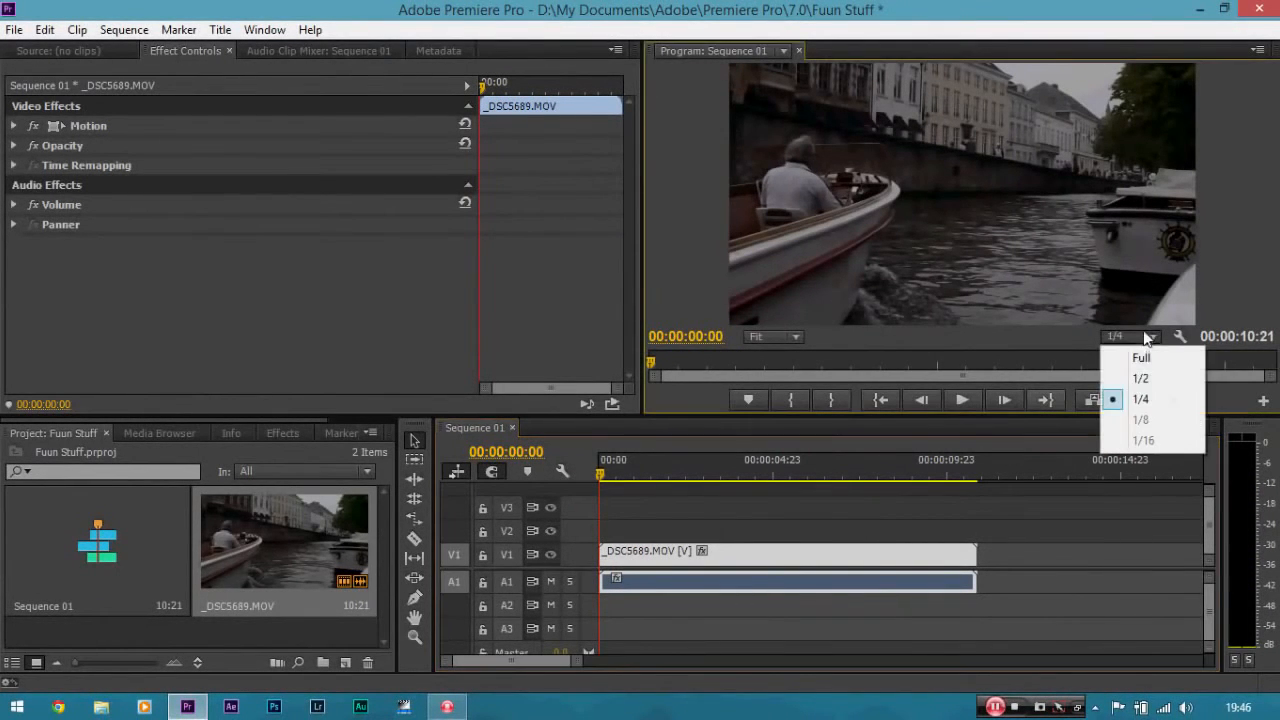
{"action": "left_click", "coordinate": [1153, 408]}
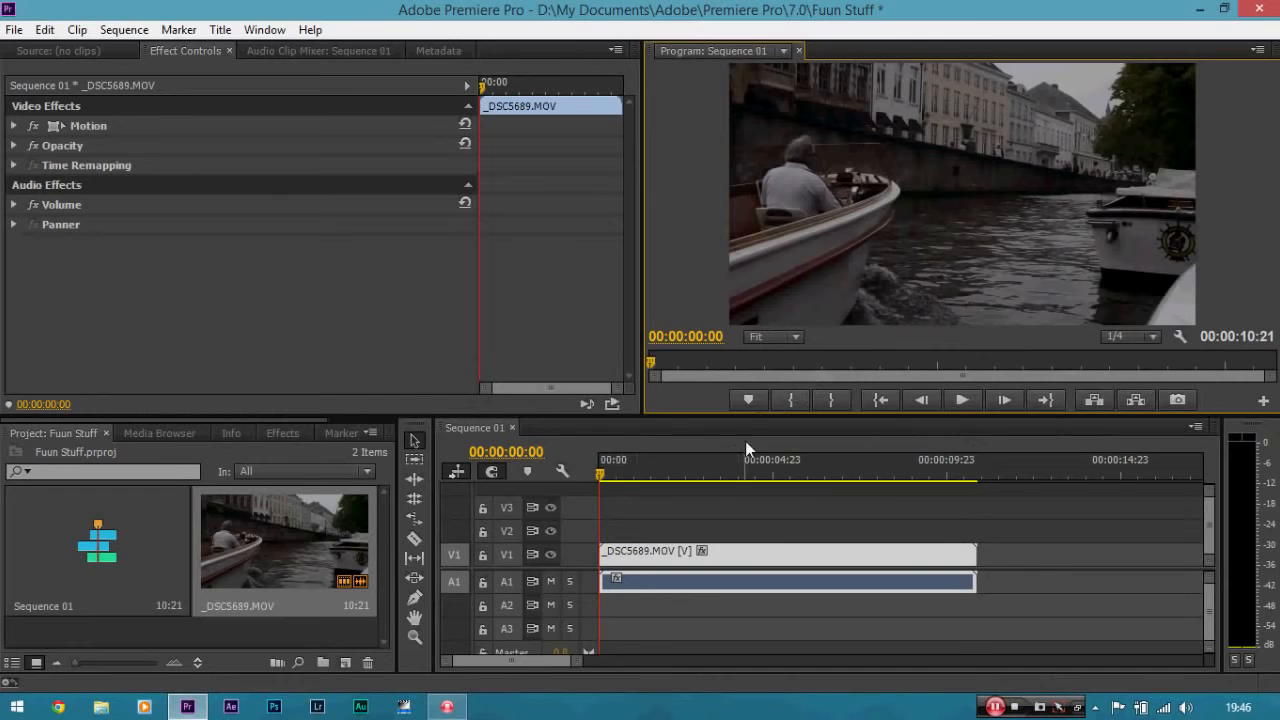
{"action": "left_click", "coordinate": [1126, 337]}
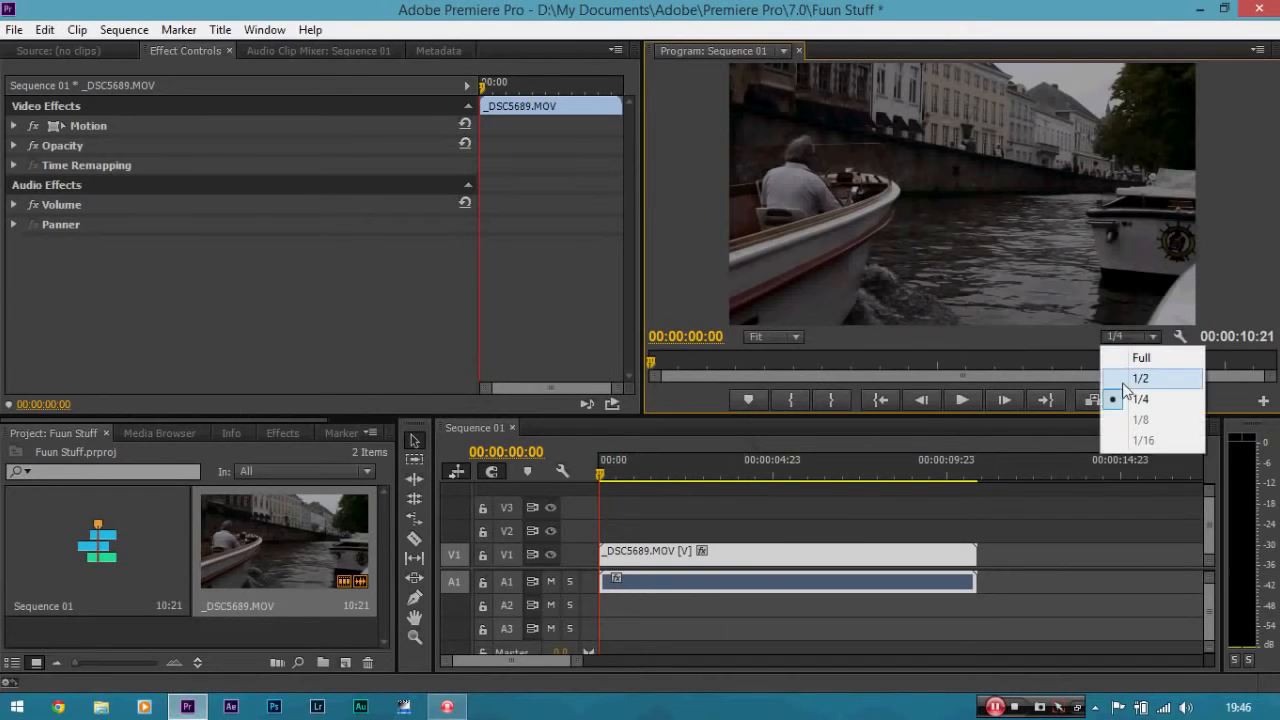
{"action": "left_click", "coordinate": [1120, 400]}
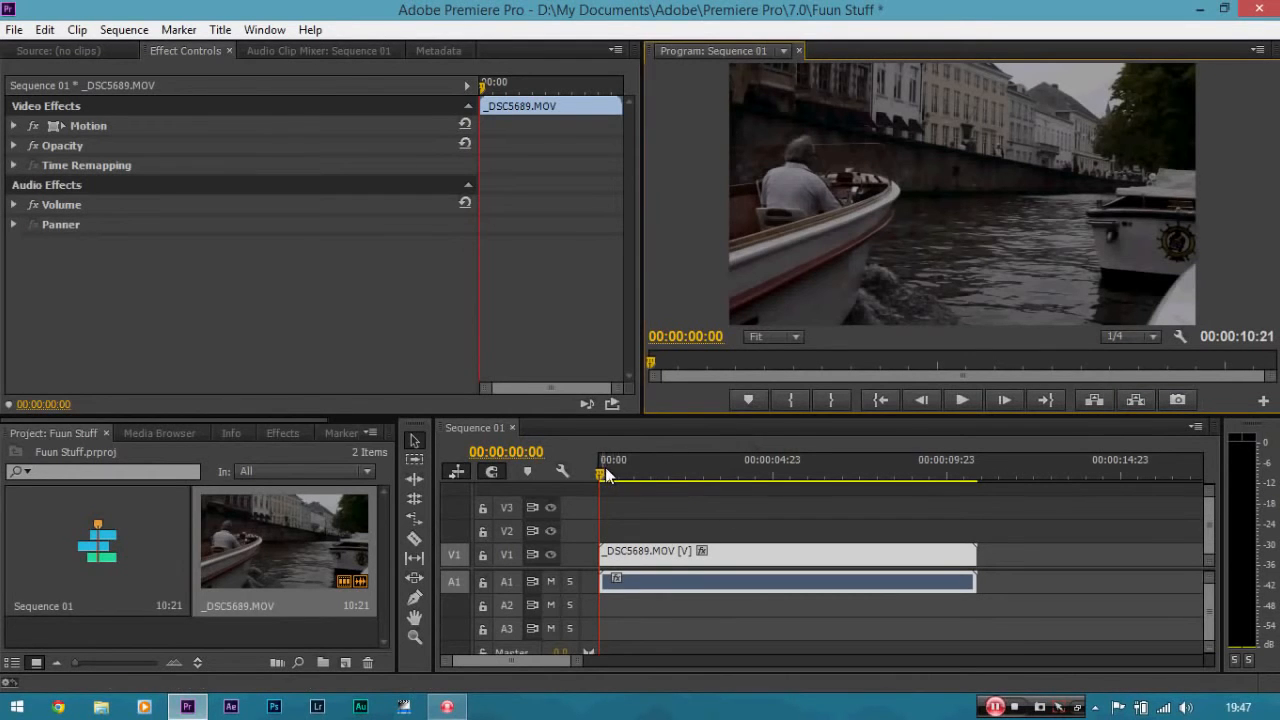
Place the playhead at 00:00:02:13, try trimming the clip's start to that point, and undo the trim
{"action": "left_click_drag", "start_coordinate": [605, 470], "coordinate": [689, 478]}
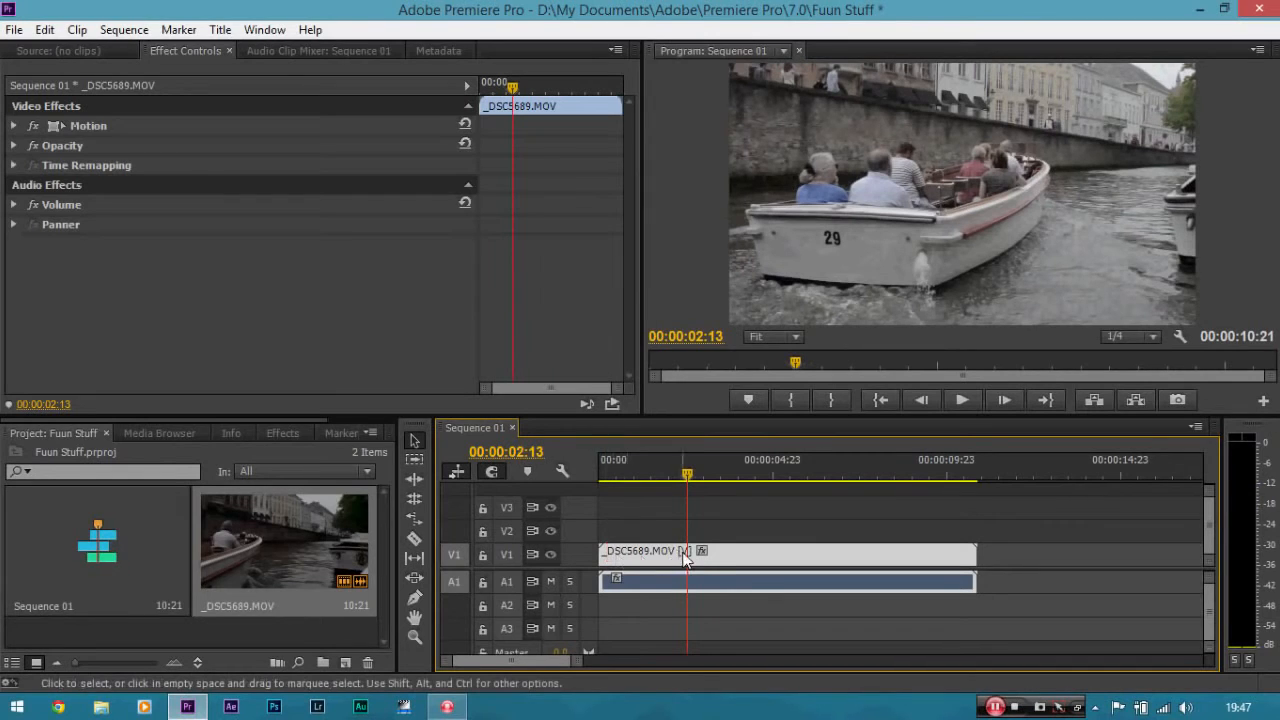
{"action": "left_click_drag", "start_coordinate": [607, 553], "coordinate": [688, 553]}
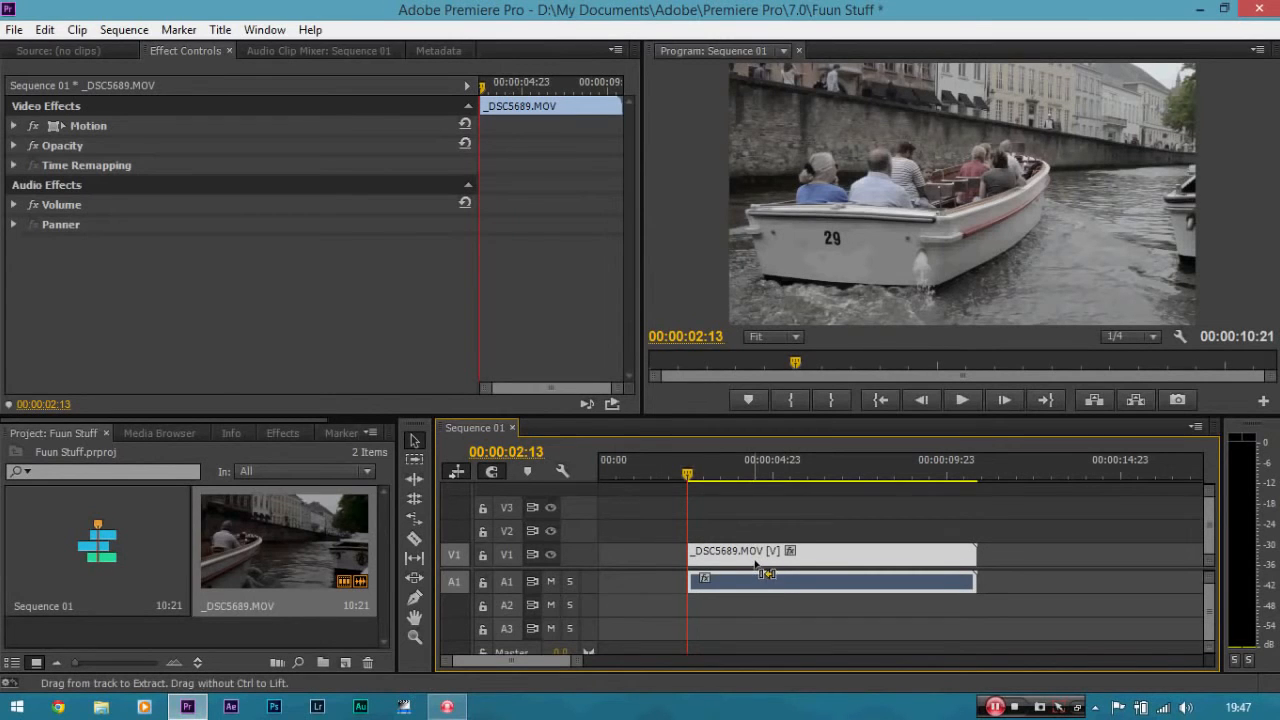
{"action": "key", "text": "ctrl+z"}
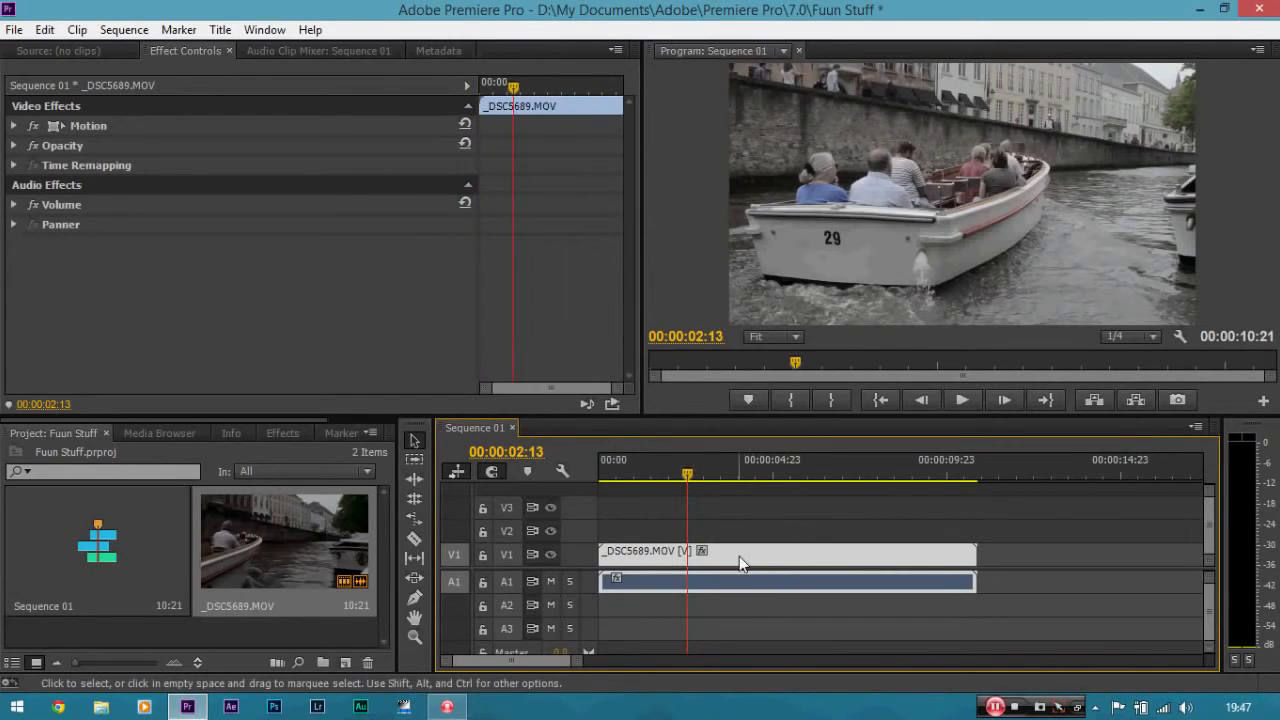
Split the _DSC5689.MOV clip at 00:00:02:13 with the Razor tool and delete the part before the cut
{"action": "key", "text": "c"}
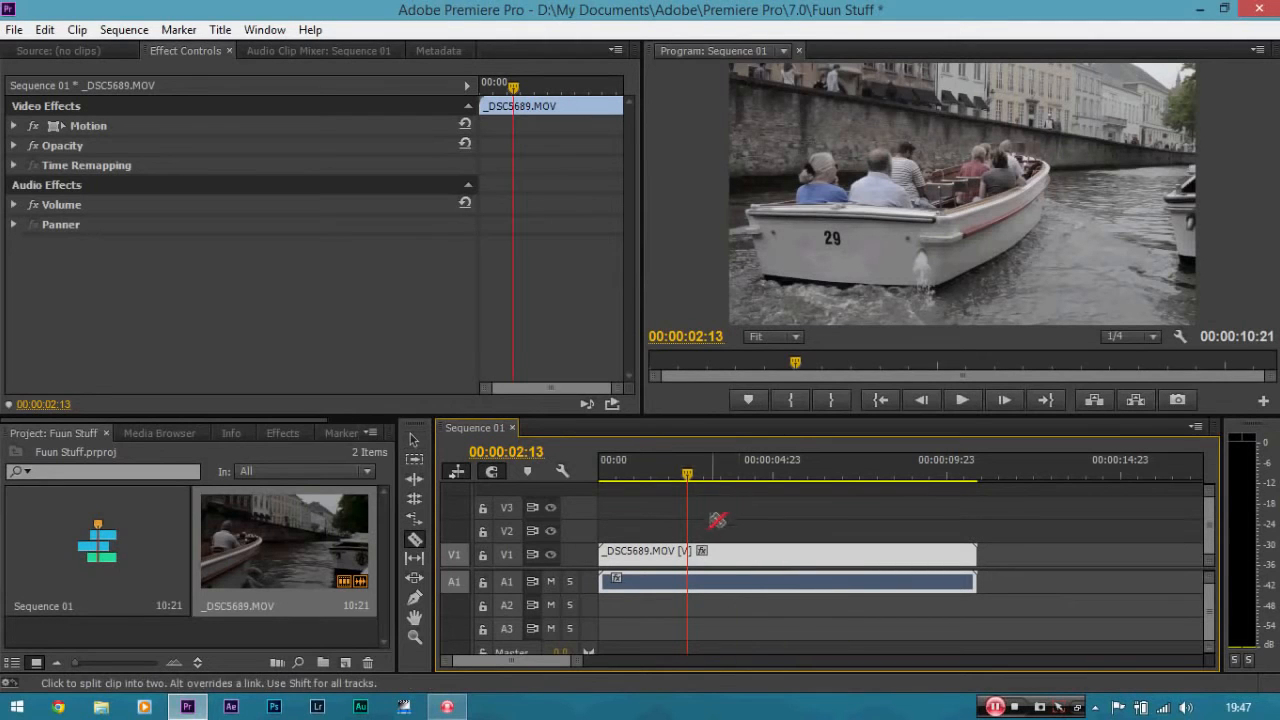
{"action": "left_click", "coordinate": [687, 553]}
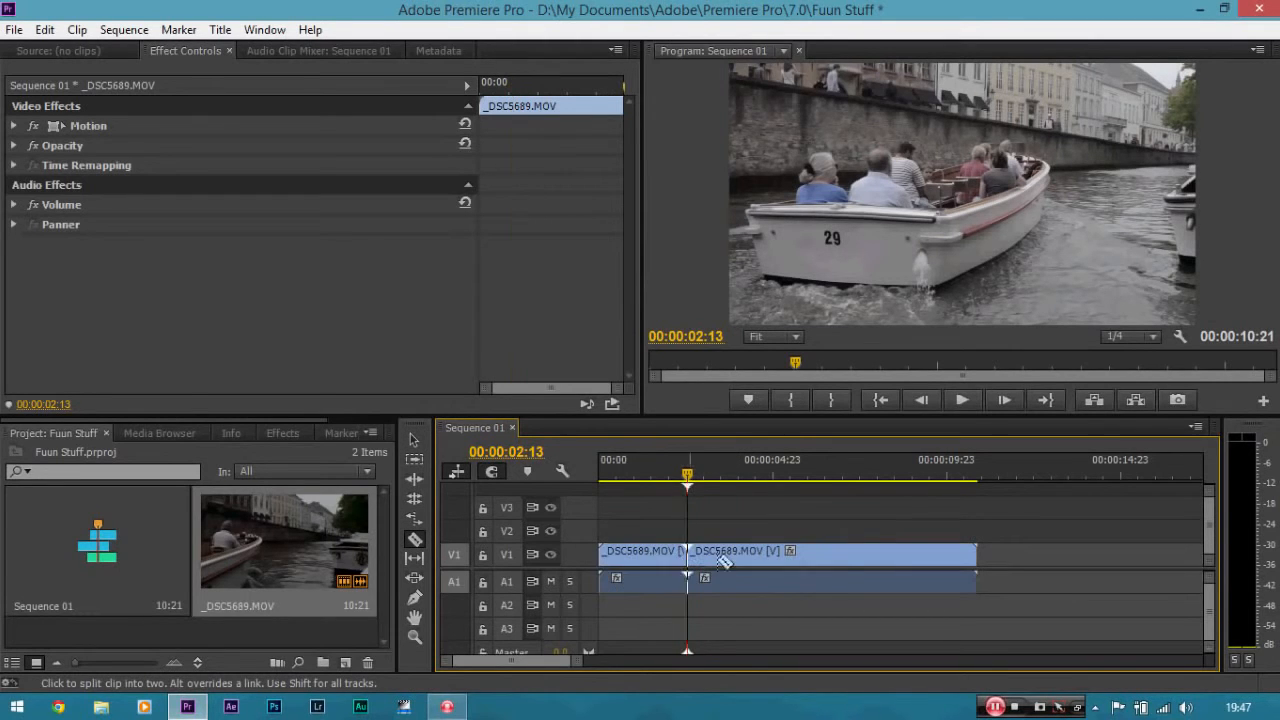
{"action": "key", "text": "v"}
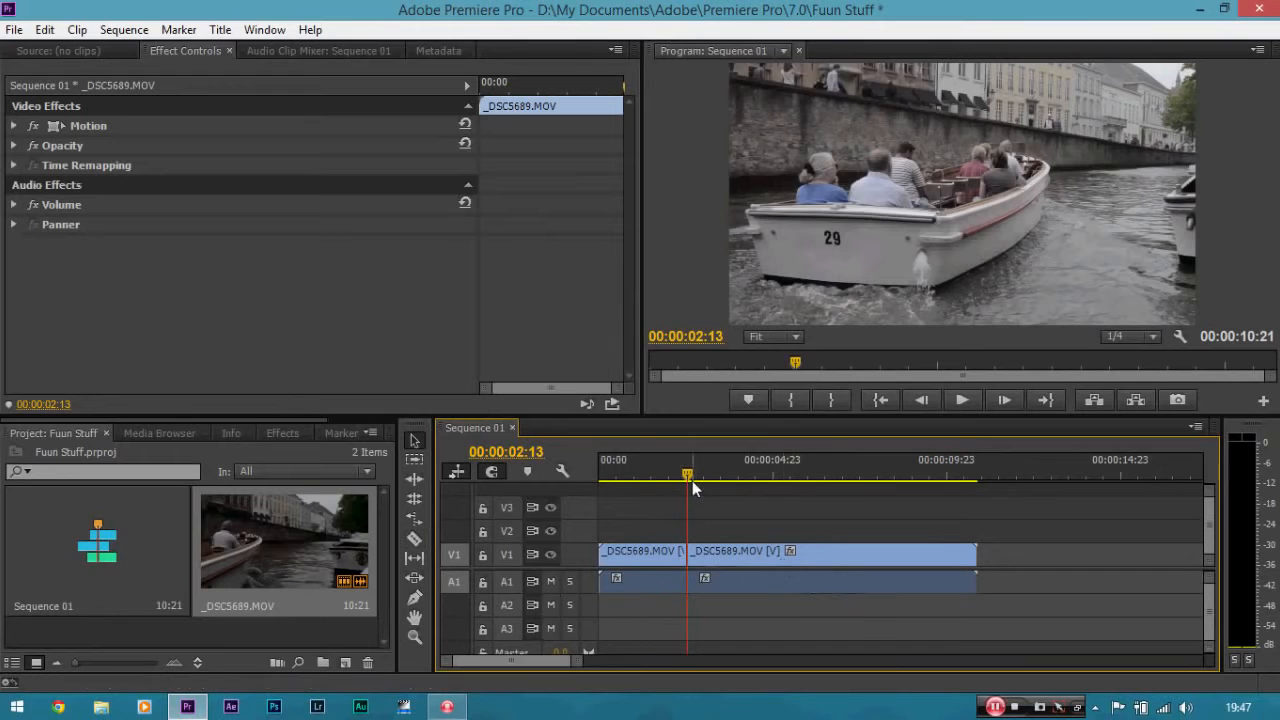
{"action": "left_click_drag", "start_coordinate": [689, 478], "coordinate": [717, 478]}
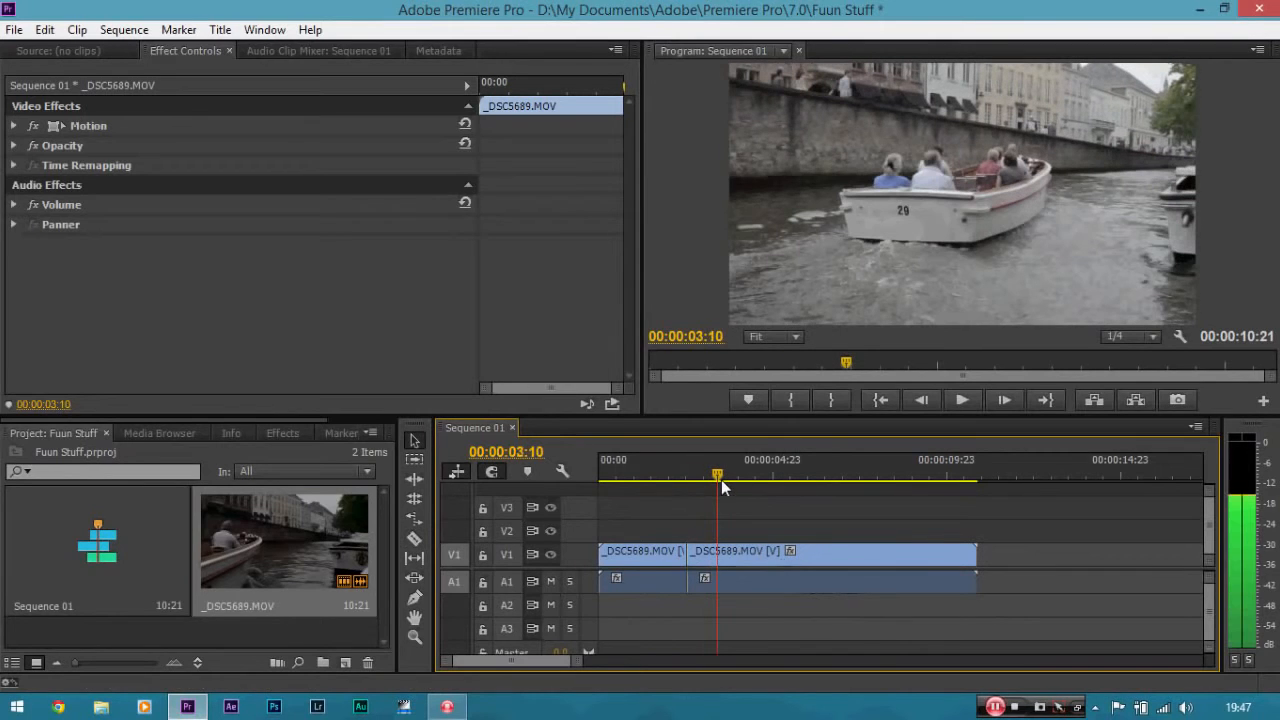
{"action": "left_click", "coordinate": [655, 549]}
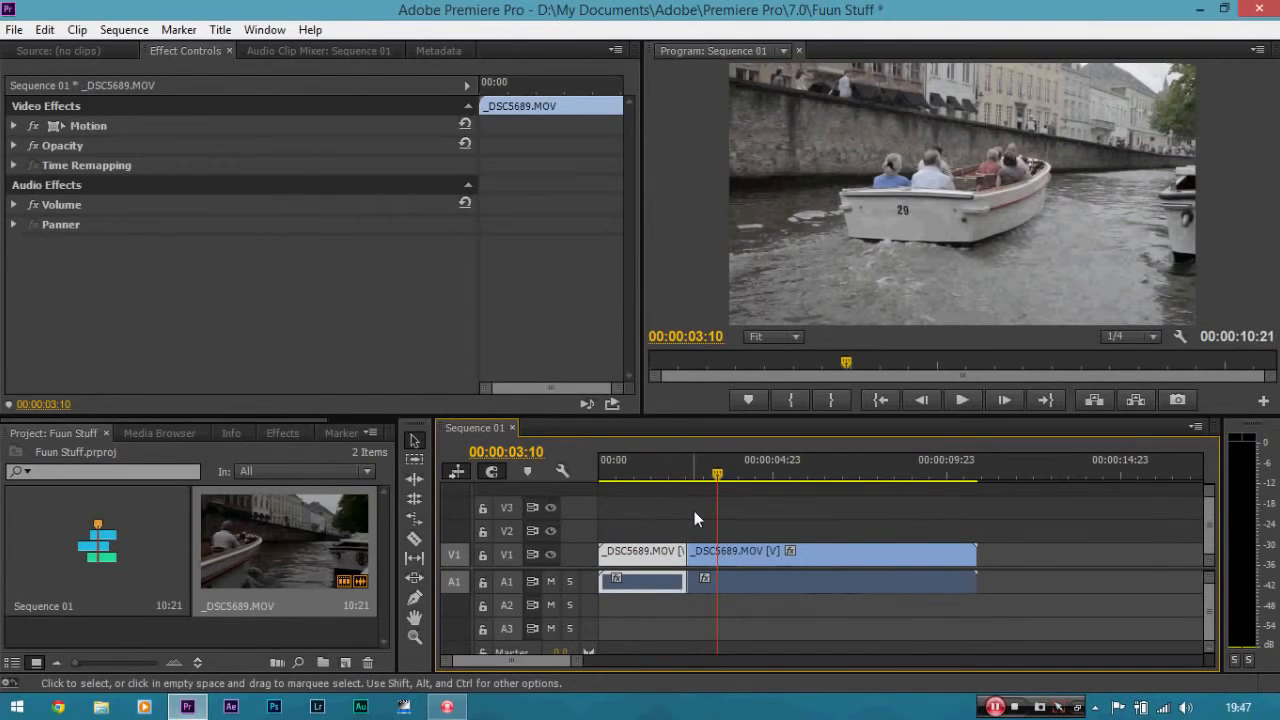
{"action": "key", "text": "Delete"}
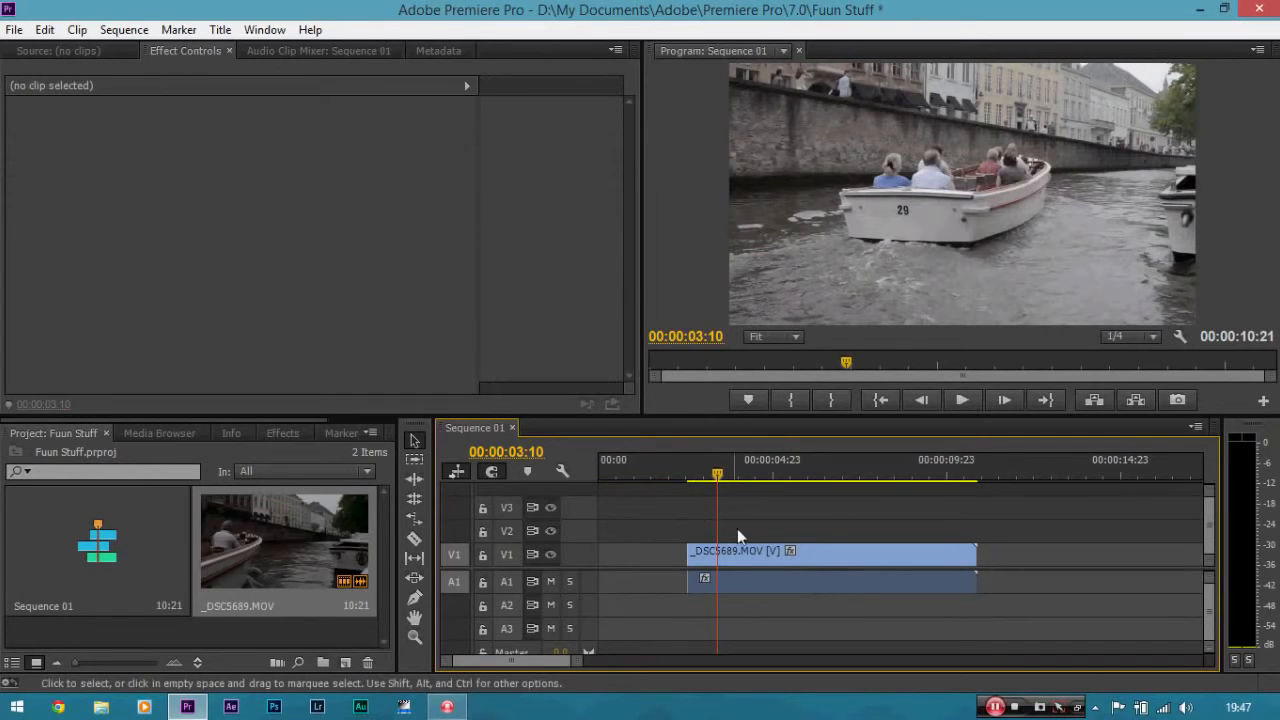
Move the remaining _DSC5689.MOV clip to the start of the sequence to close the gap
{"action": "mouse_move", "coordinate": [717, 474]}
{"action": "left_mouse_down"}
{"action": "mouse_move", "coordinate": [629, 473]}
{"action": "mouse_move", "coordinate": [722, 473]}
{"action": "left_mouse_up"}
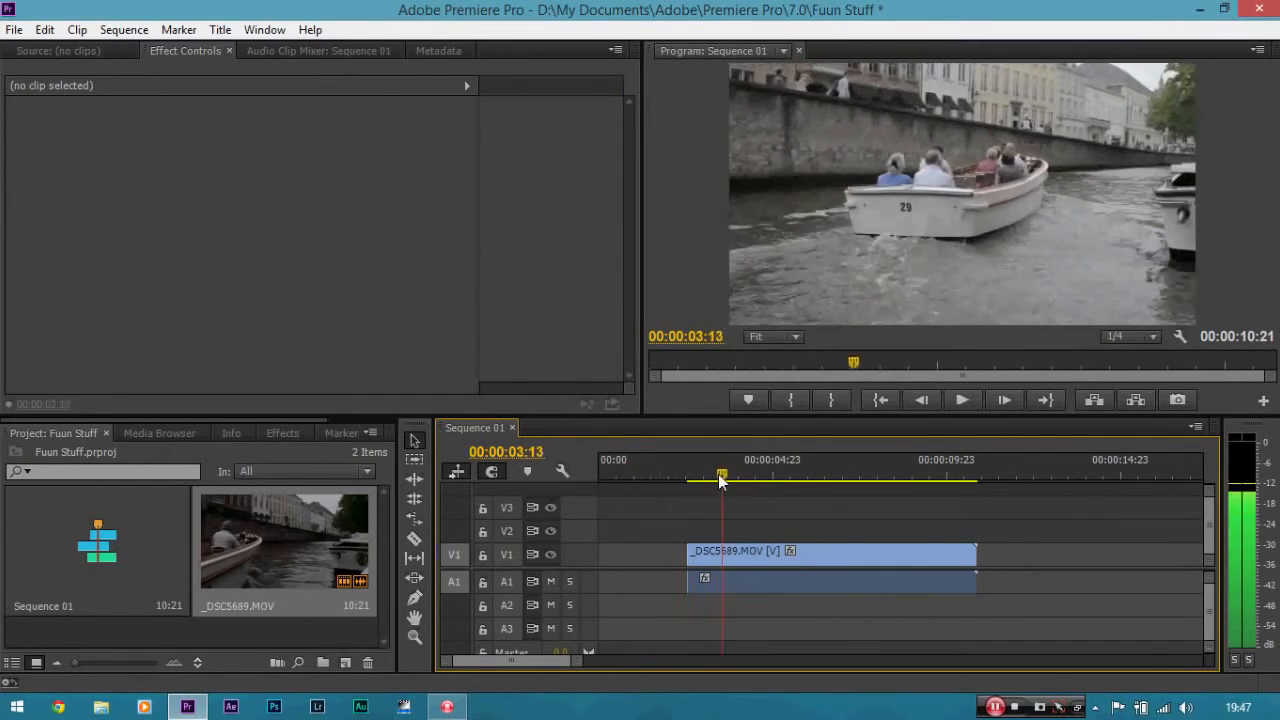
{"action": "left_click", "coordinate": [768, 553]}
{"action": "left_click_drag", "start_coordinate": [768, 553], "coordinate": [680, 553]}
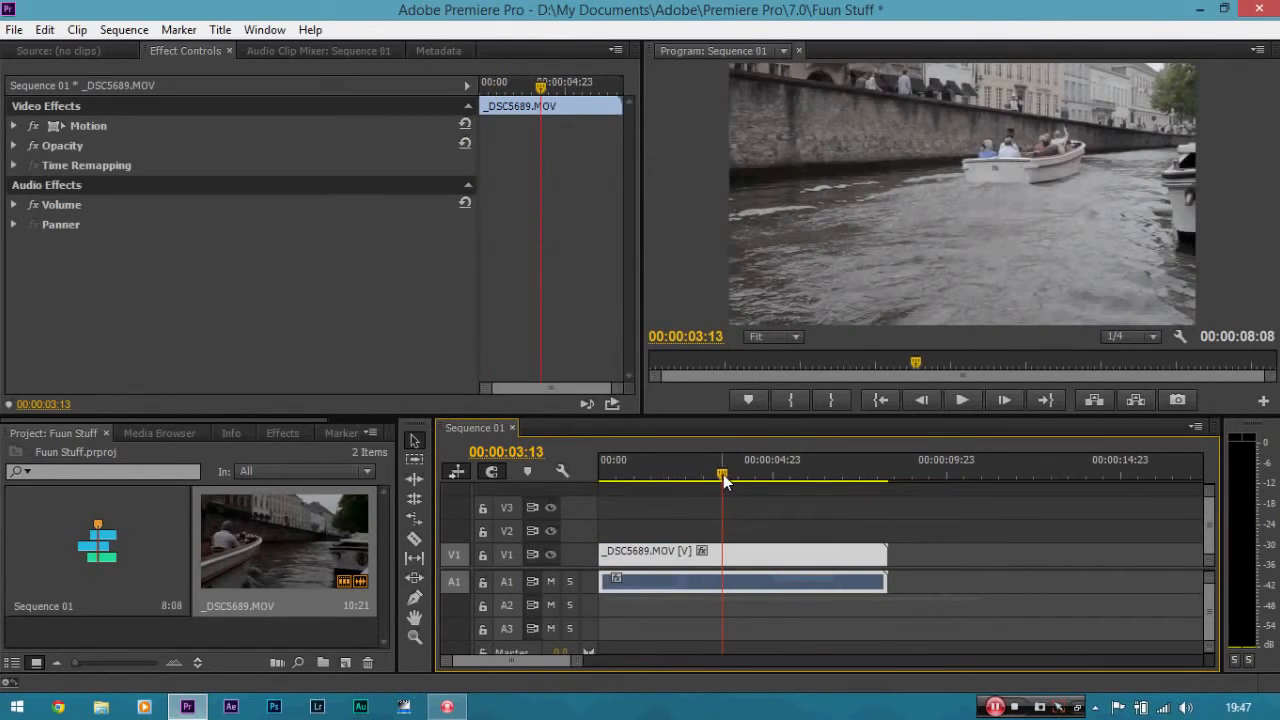
Trim the end of the clip to 00:00:06:06 and return the playhead to the start of the sequence
{"action": "left_click_drag", "start_coordinate": [720, 474], "coordinate": [814, 490]}
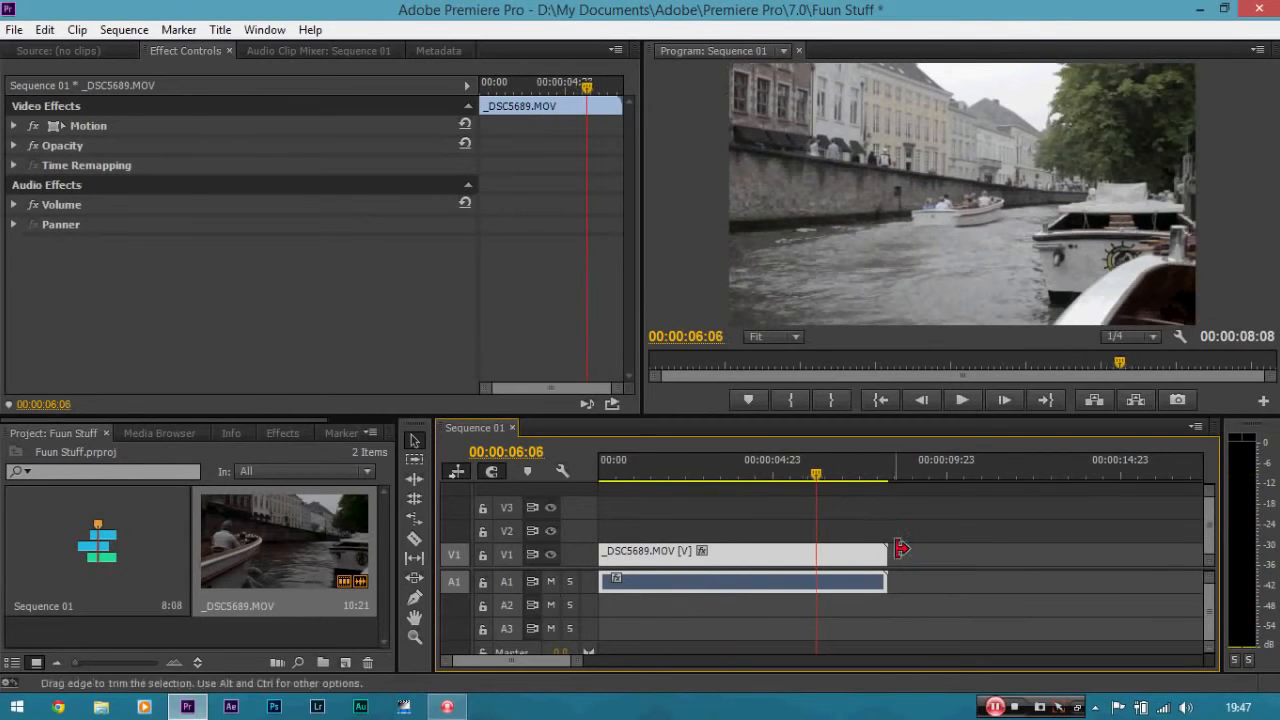
{"action": "left_click_drag", "start_coordinate": [893, 553], "coordinate": [815, 553]}
{"action": "left_click_drag", "start_coordinate": [819, 471], "coordinate": [600, 465]}
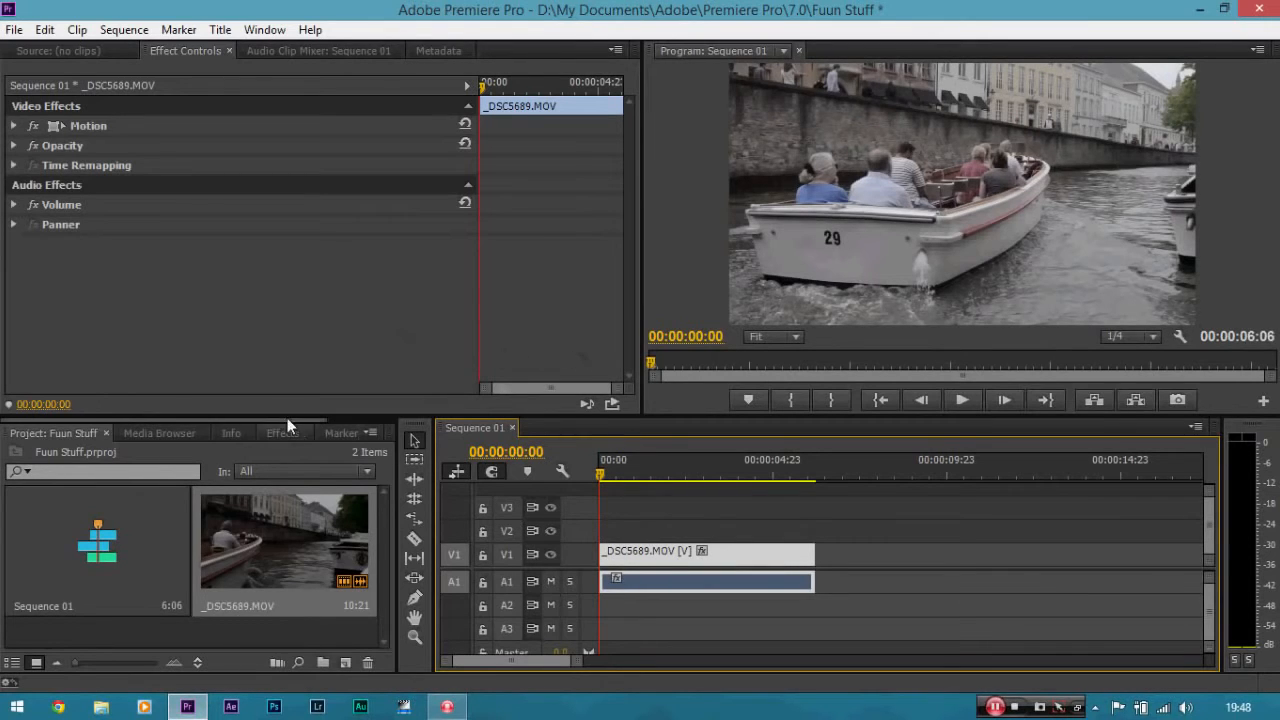
Find Colorista II among the Magic Bullet Colorista video effects and apply it to the _DSC5689.MOV clip
{"action": "mouse_move", "coordinate": [287, 420]}
{"action": "left_mouse_down"}
{"action": "mouse_move", "coordinate": [359, 430]}
{"action": "mouse_move", "coordinate": [284, 420]}
{"action": "left_mouse_up"}
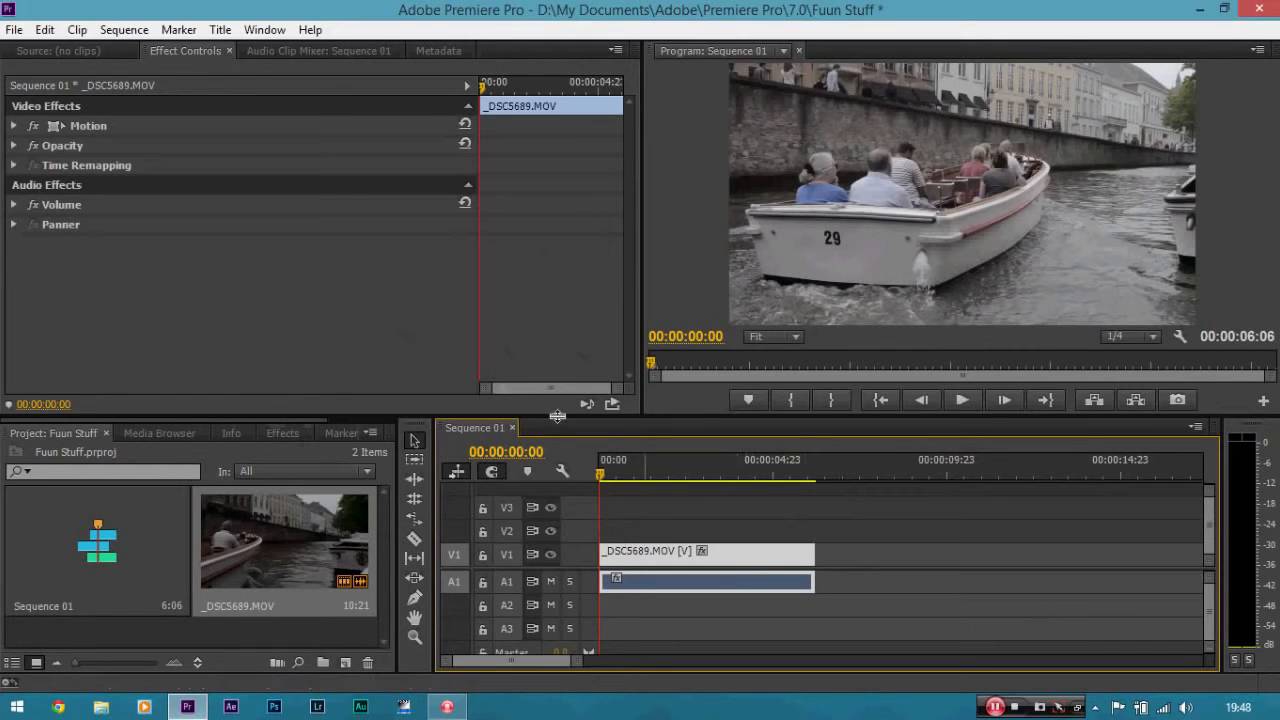
{"action": "left_click", "coordinate": [277, 434]}
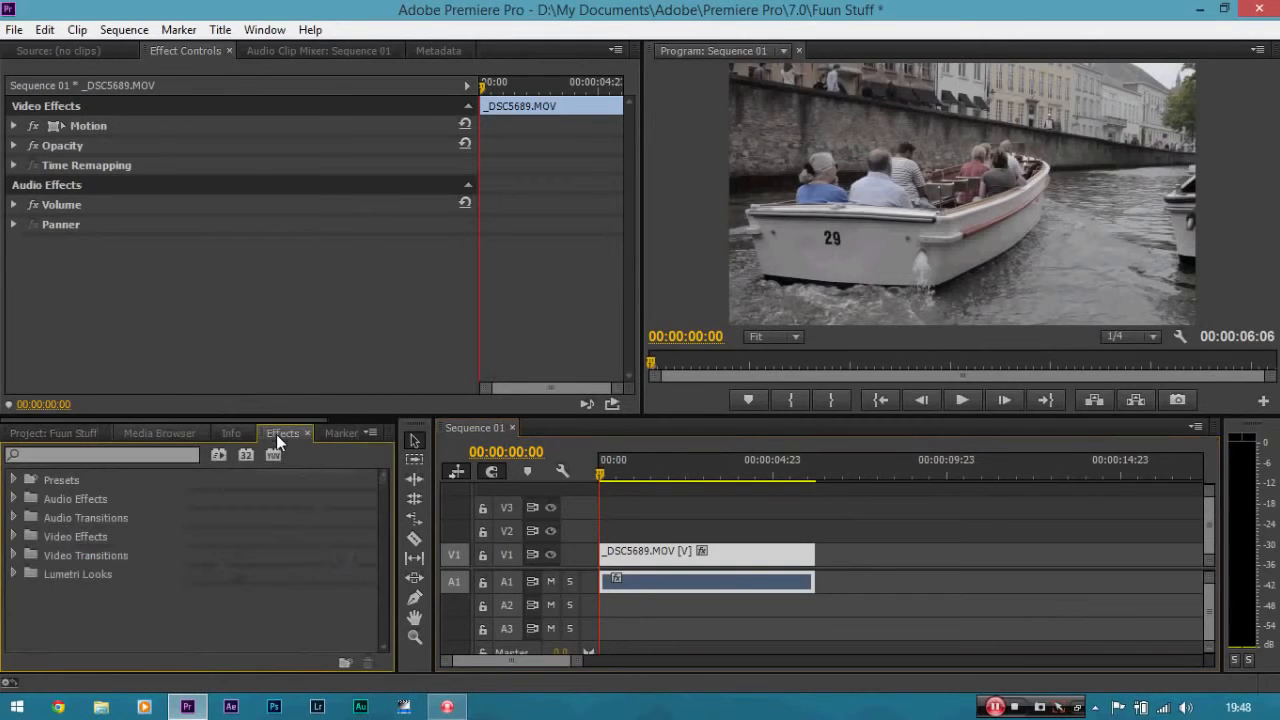
{"action": "left_click", "coordinate": [13, 537]}
{"action": "left_click_drag", "start_coordinate": [387, 504], "coordinate": [382, 562]}
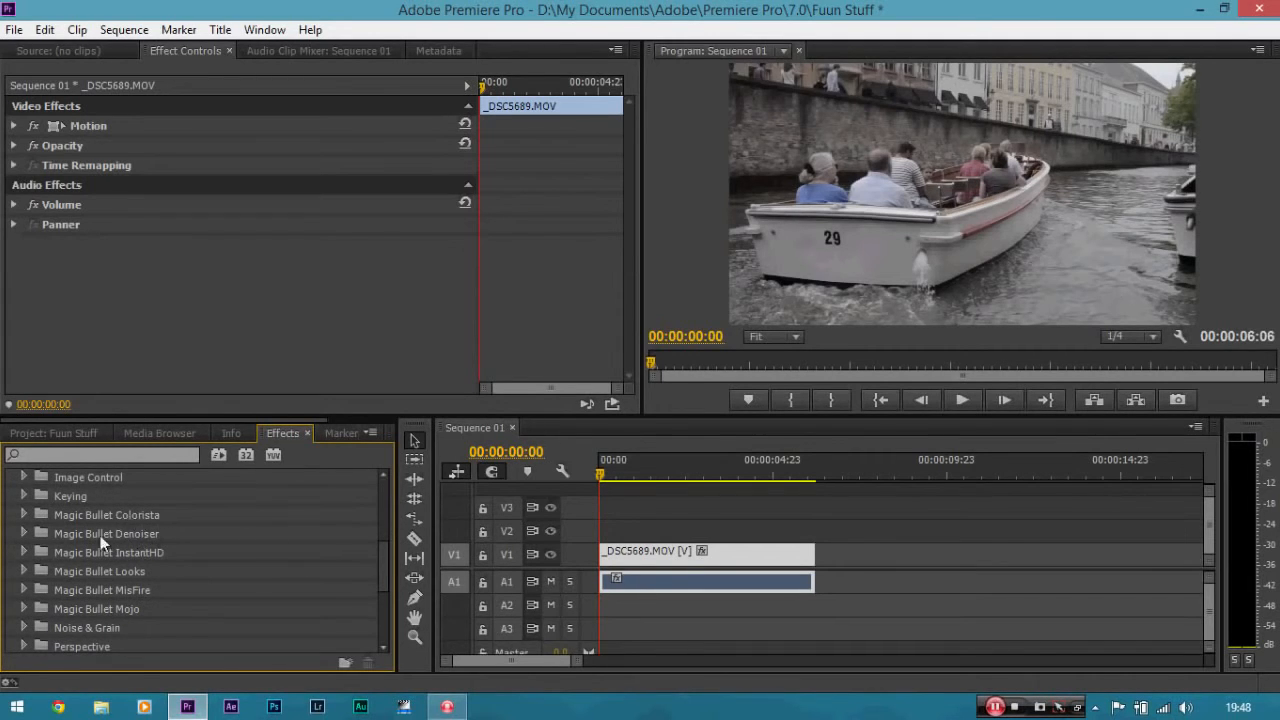
{"action": "left_click", "coordinate": [25, 514]}
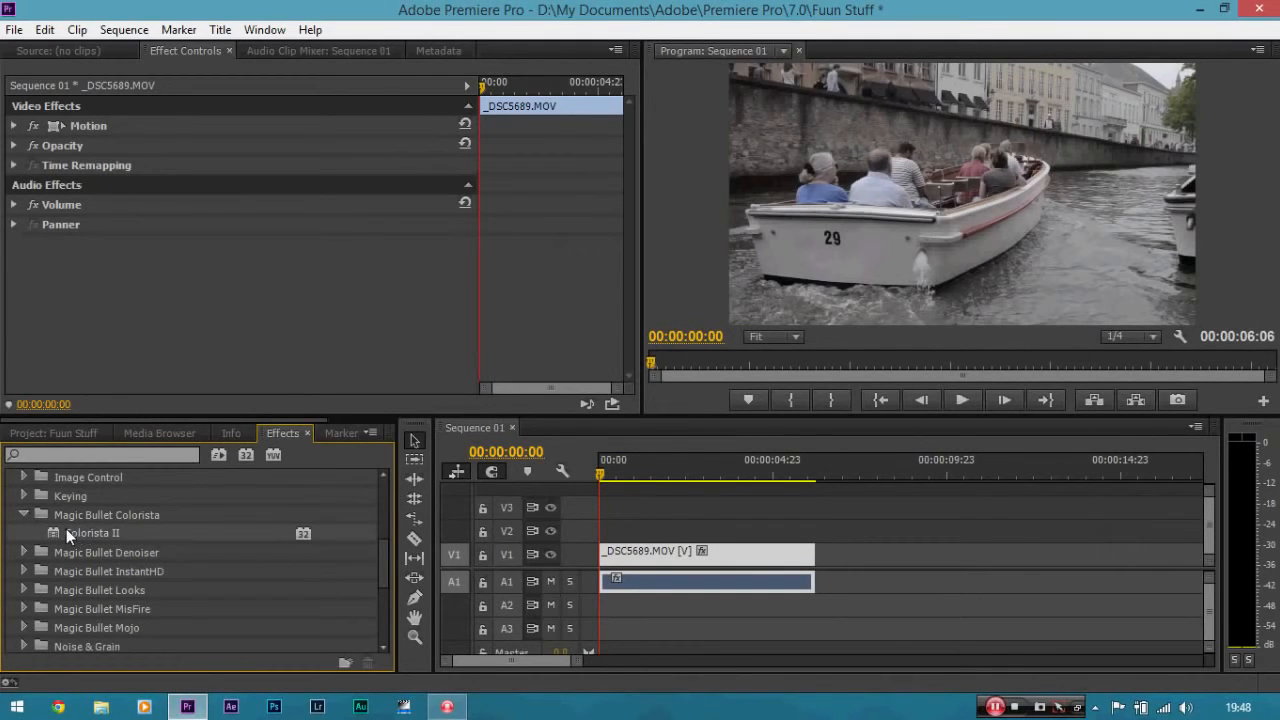
{"action": "left_click_drag", "start_coordinate": [360, 533], "coordinate": [636, 555]}
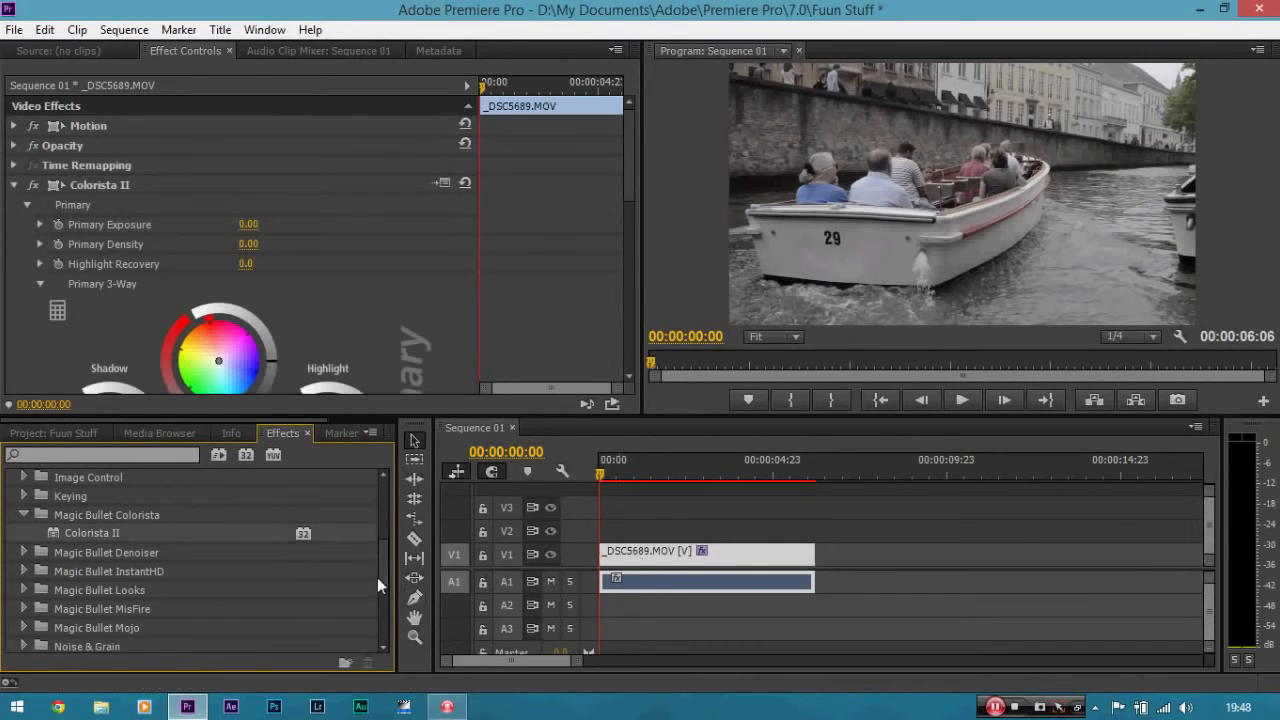
Examine the built-in color correction effects, including Fast Color Corrector, as alternatives to Colorista II
{"action": "left_click_drag", "start_coordinate": [383, 585], "coordinate": [386, 528]}
{"action": "left_click", "coordinate": [25, 595]}
{"action": "left_click_drag", "start_coordinate": [163, 561], "coordinate": [210, 569]}
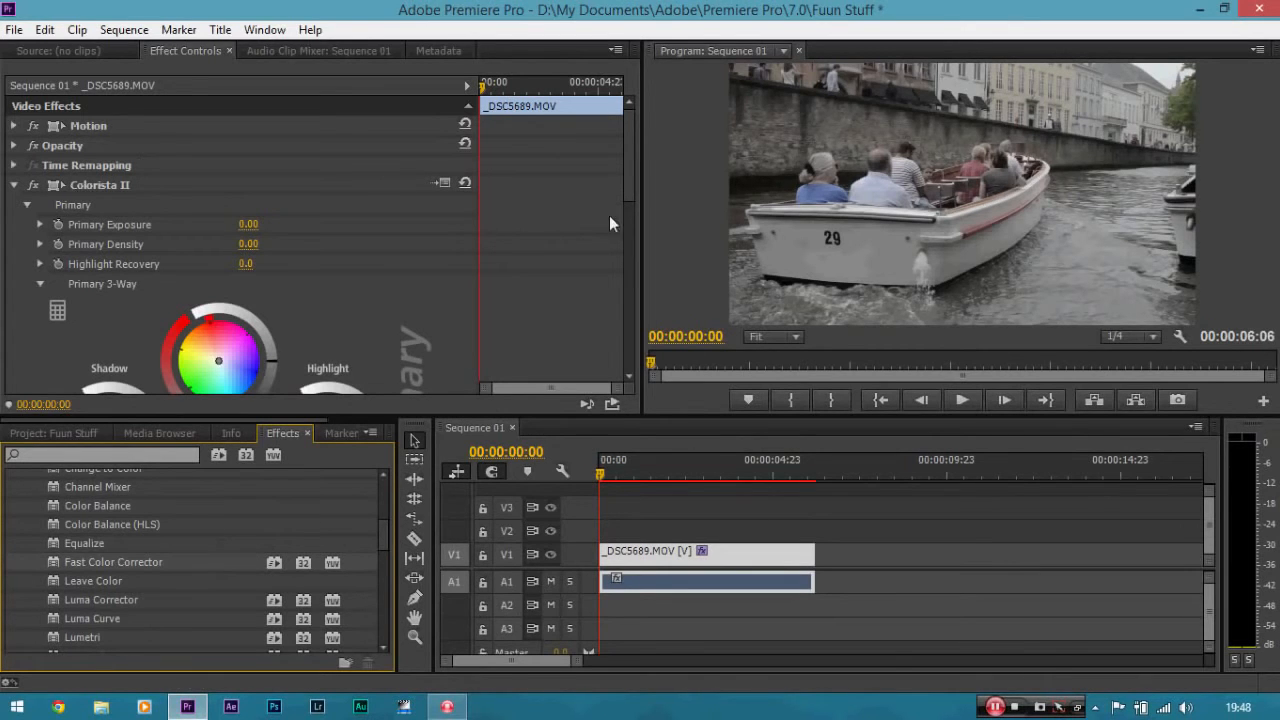
Tint the clip's shadows towards blue and its midtones towards orange with Colorista II's Primary 3-Way wheels
{"action": "left_click_drag", "start_coordinate": [626, 154], "coordinate": [636, 209]}
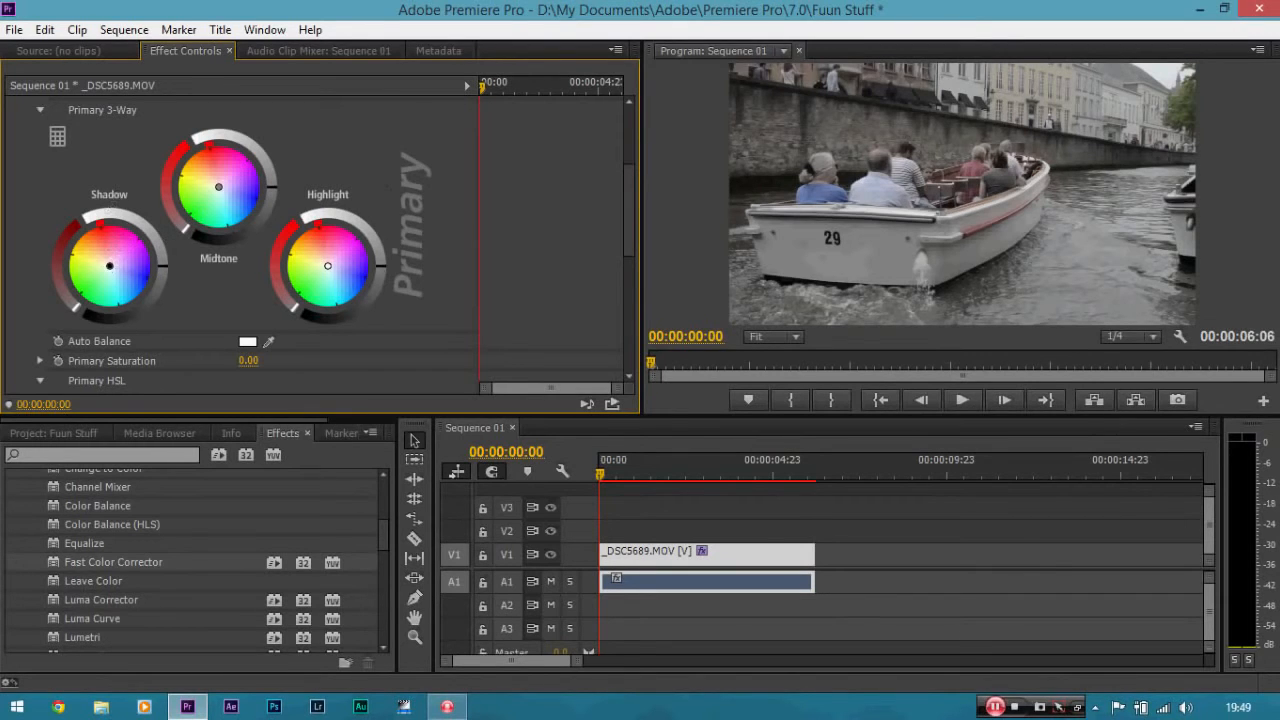
{"action": "left_click_drag", "start_coordinate": [109, 265], "coordinate": [125, 278]}
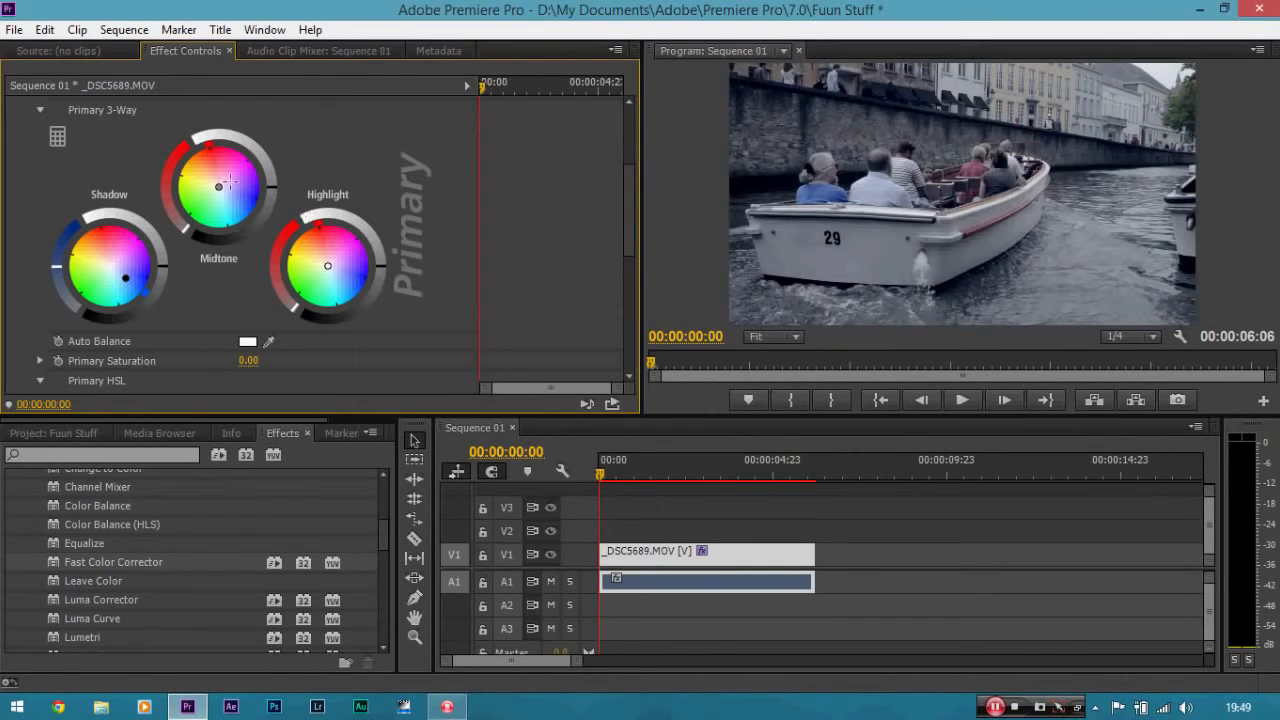
{"action": "left_click_drag", "start_coordinate": [219, 188], "coordinate": [204, 168]}
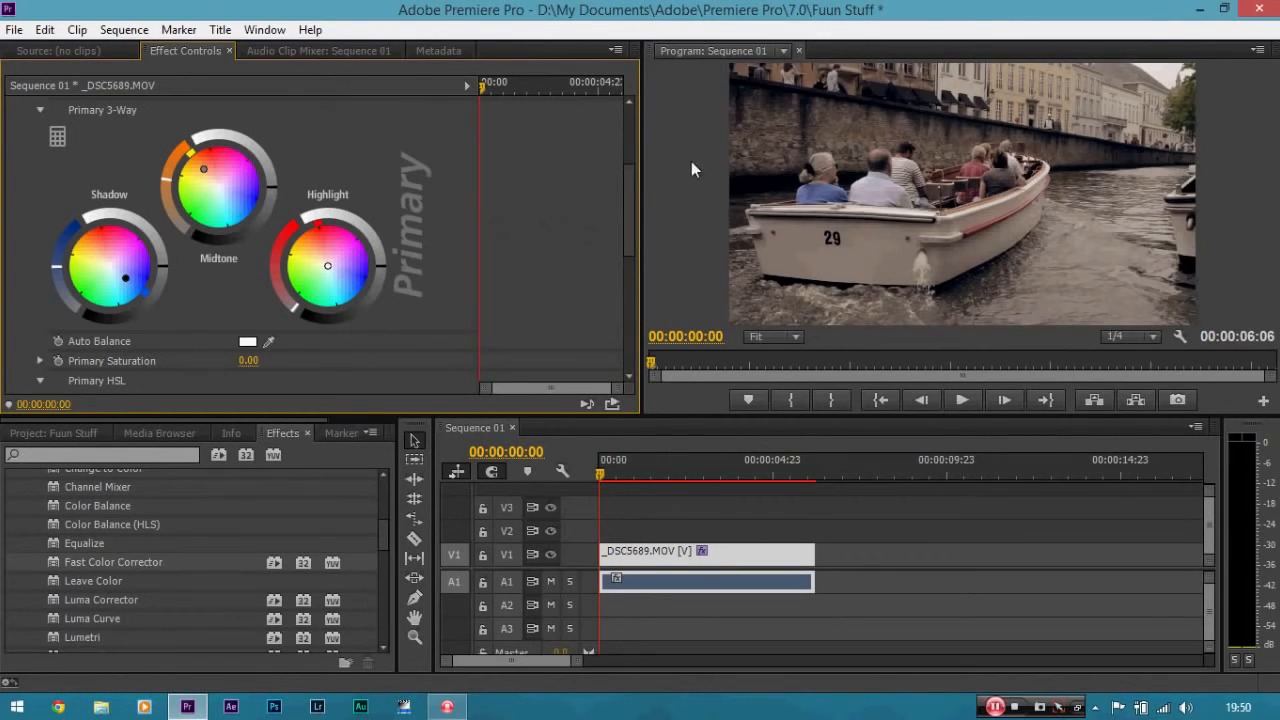
Set Primary Saturation to 100 and raise the contrast by darkening the midtones and brightening the highlights in Primary 3-Way
{"action": "left_click_drag", "start_coordinate": [627, 197], "coordinate": [629, 214]}
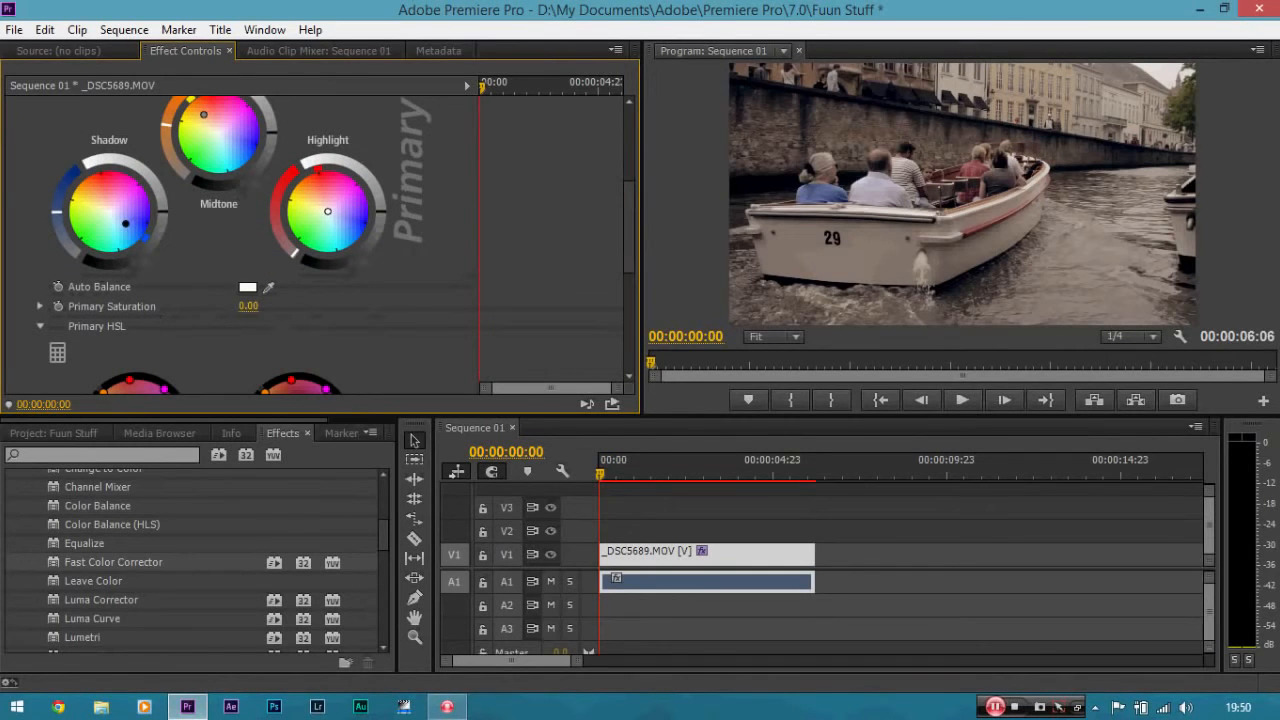
{"action": "left_click_drag", "start_coordinate": [248, 306], "coordinate": [528, 313]}
{"action": "left_click_drag", "start_coordinate": [628, 247], "coordinate": [627, 226]}
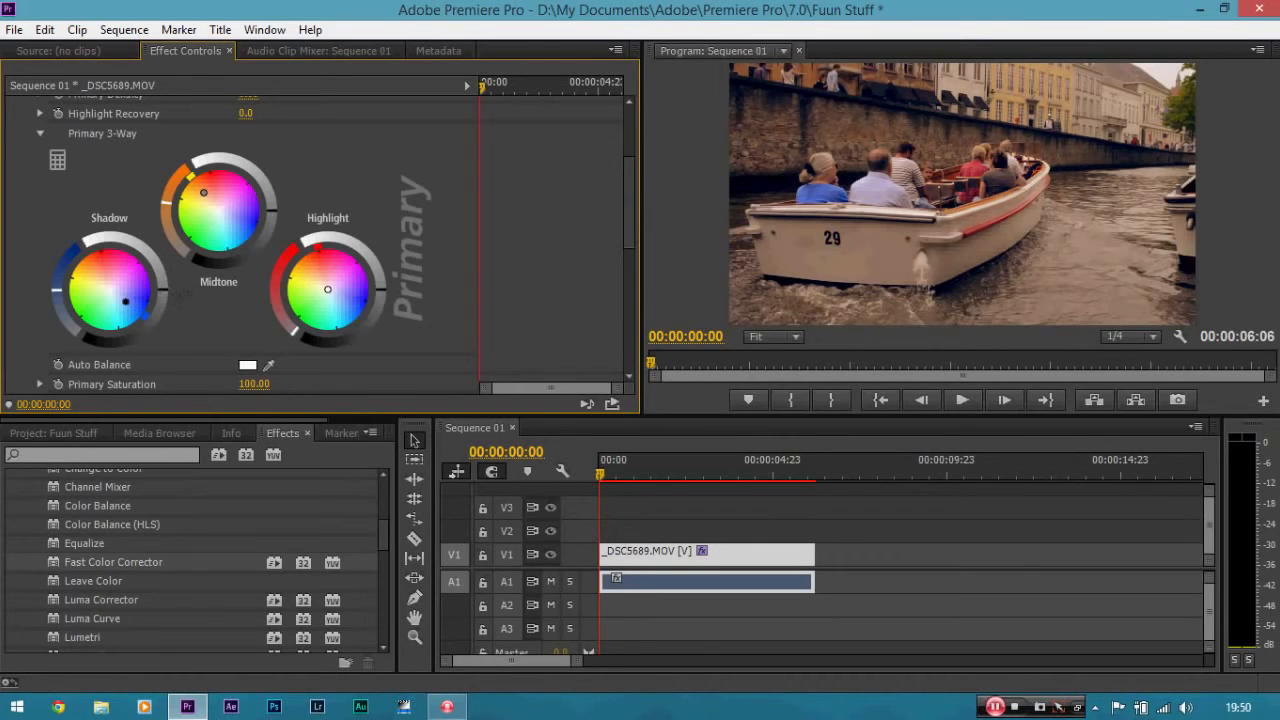
{"action": "left_click_drag", "start_coordinate": [162, 290], "coordinate": [162, 298]}
{"action": "left_click_drag", "start_coordinate": [271, 220], "coordinate": [268, 230]}
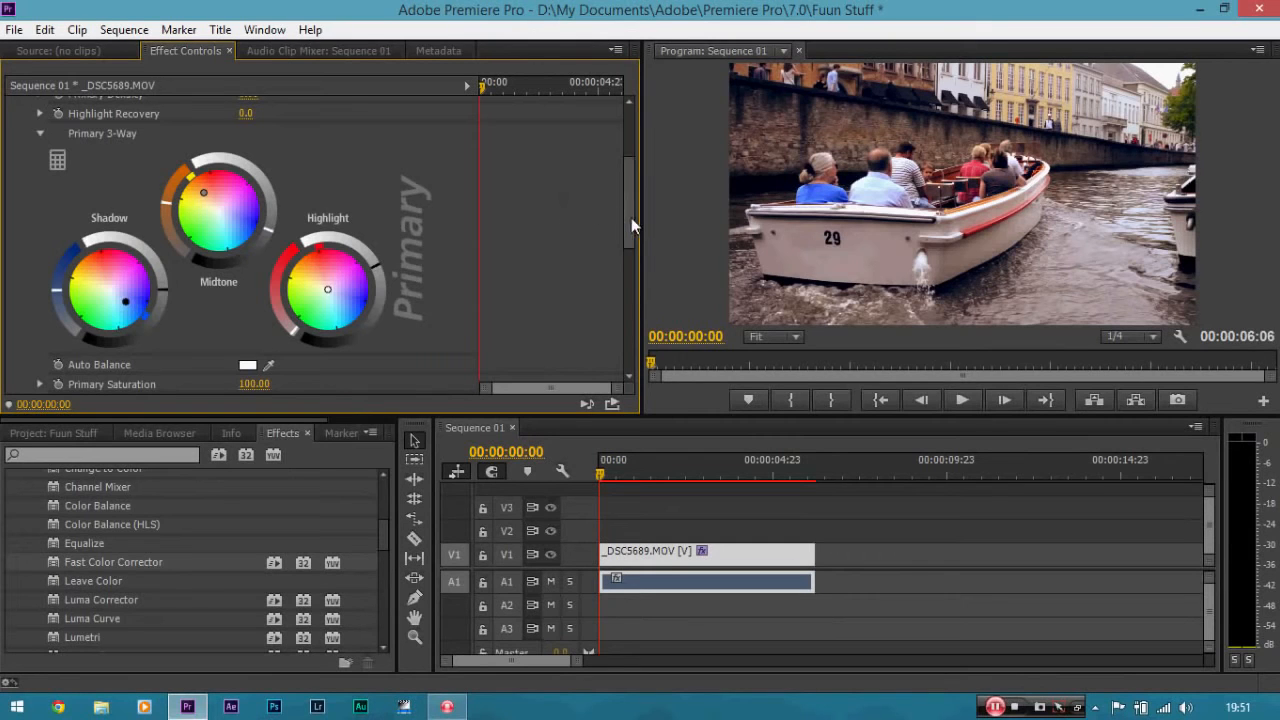
Disable and re-enable Colorista II to compare the original footage with the graded version
{"action": "left_click_drag", "start_coordinate": [631, 217], "coordinate": [634, 164]}
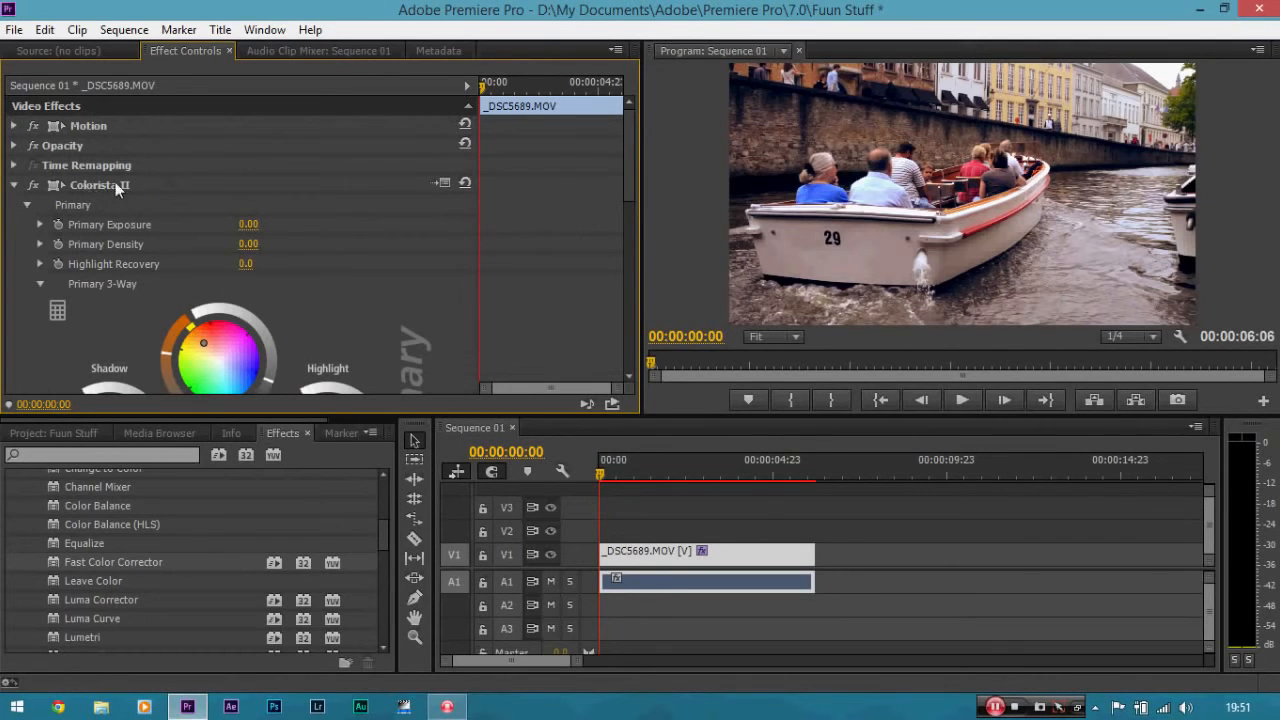
{"action": "left_click", "coordinate": [31, 185]}
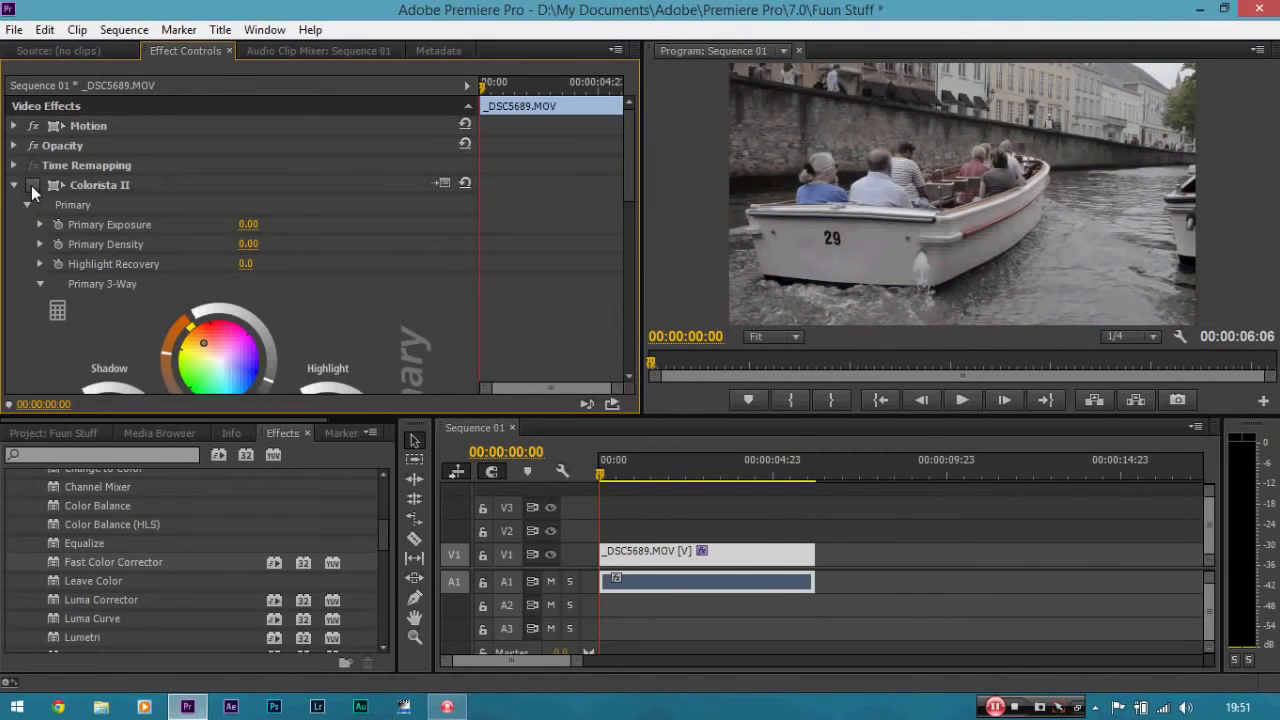
{"action": "left_click", "coordinate": [31, 186]}
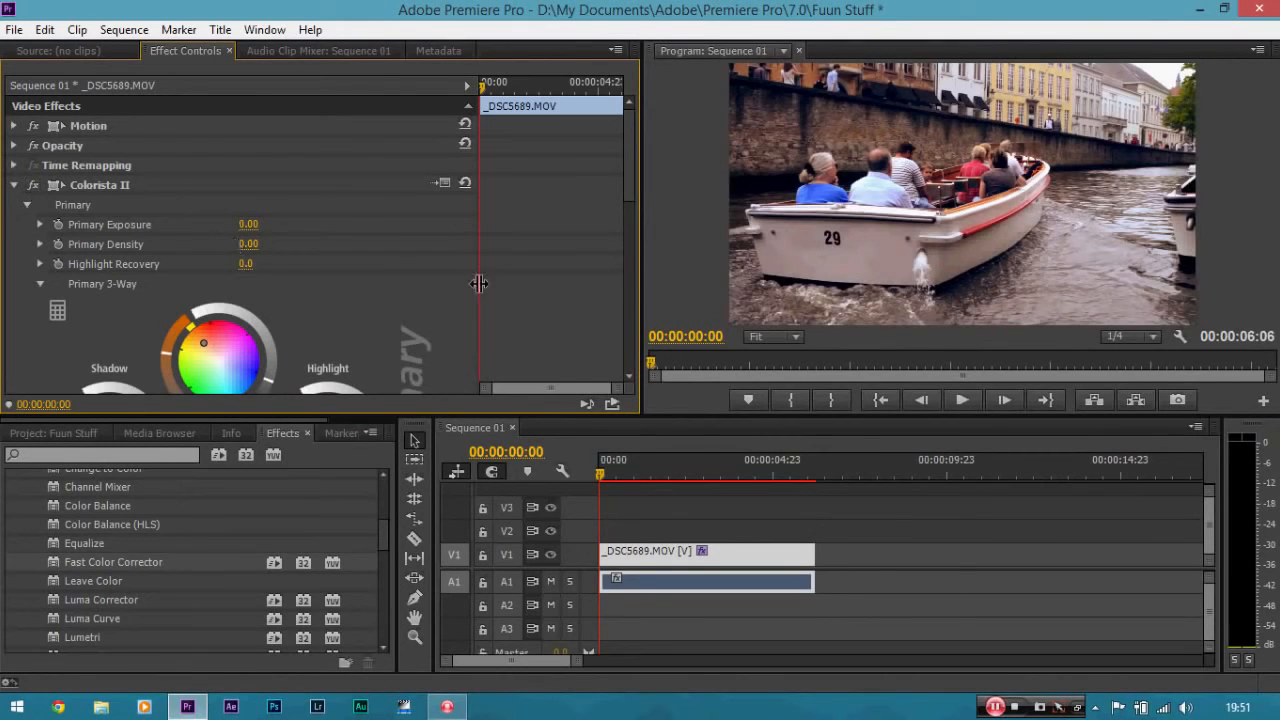
{"action": "left_click_drag", "start_coordinate": [637, 173], "coordinate": [629, 120]}
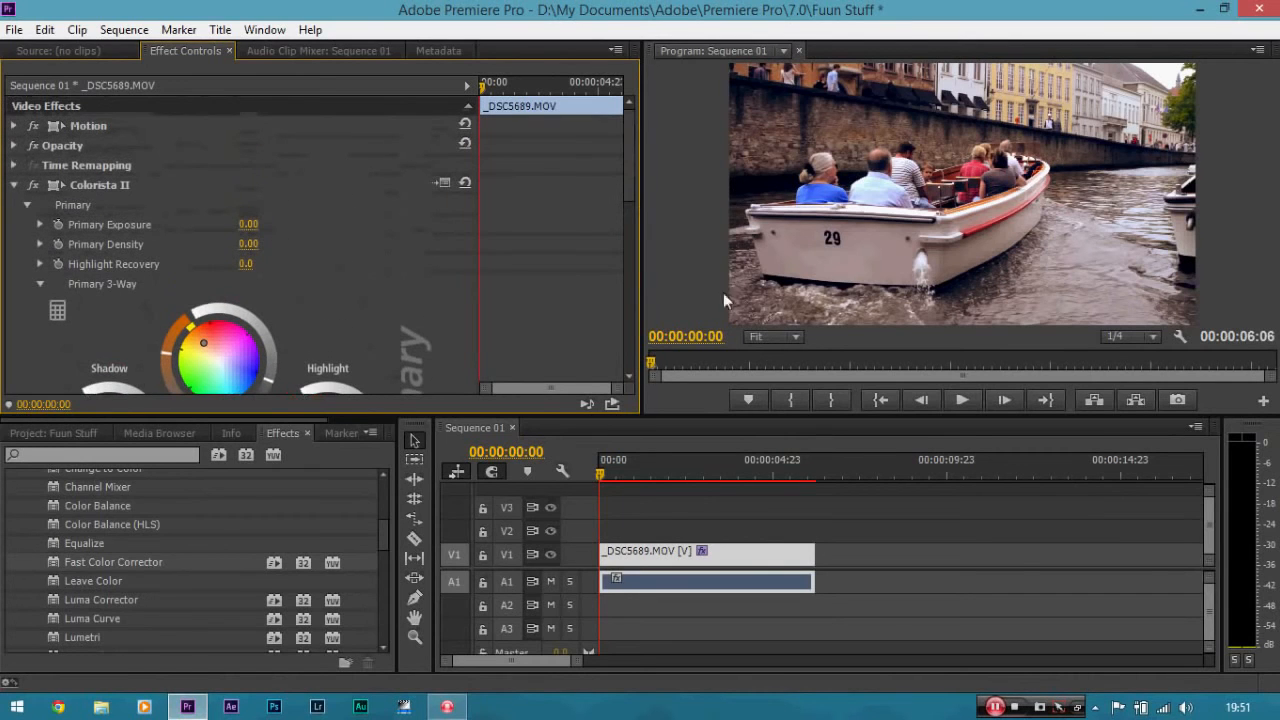
Magnify the program monitor to 150%, examine the dark wall beside the woman in blue, and return to the Selection tool
{"action": "left_click", "coordinate": [789, 338]}
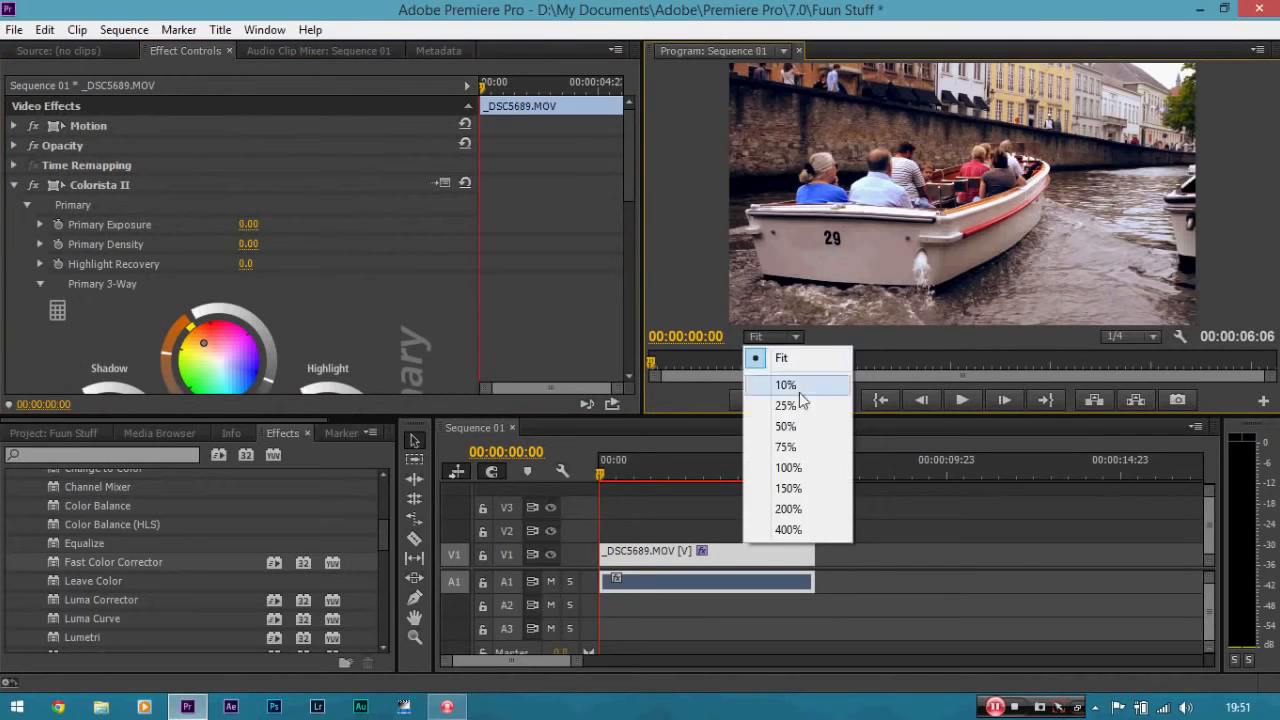
{"action": "left_click", "coordinate": [789, 489]}
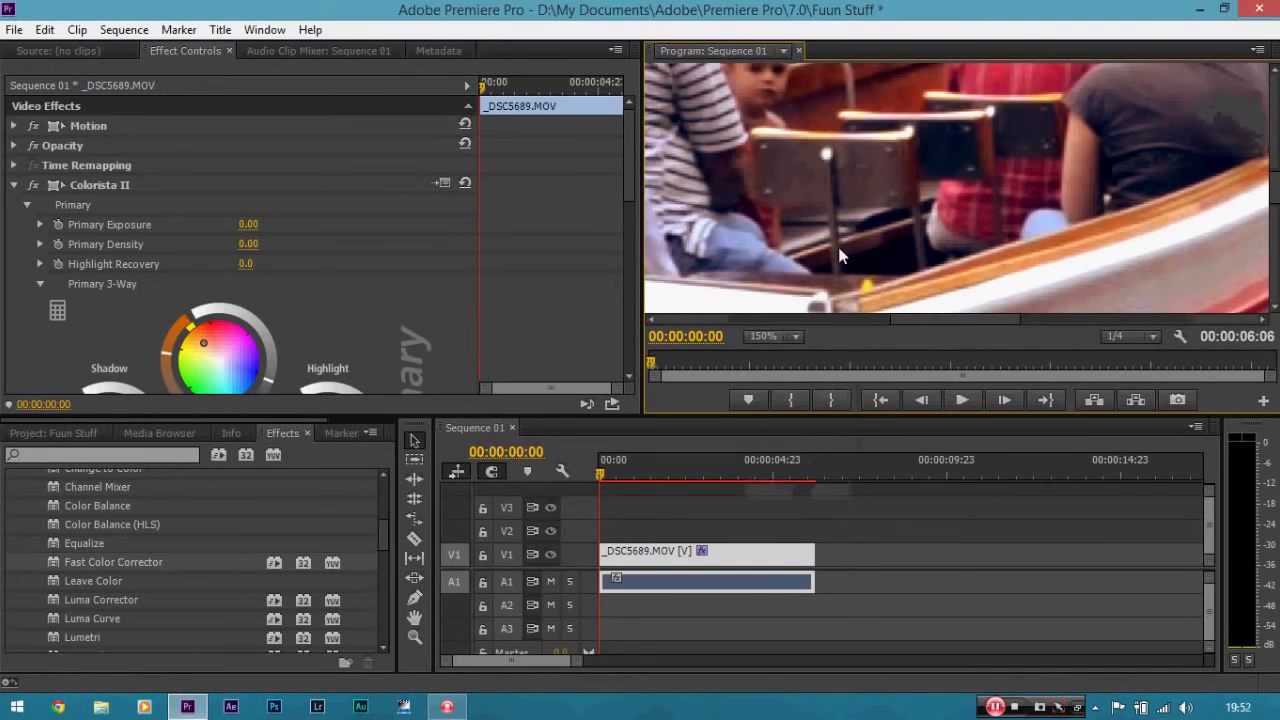
{"action": "key", "text": "h"}
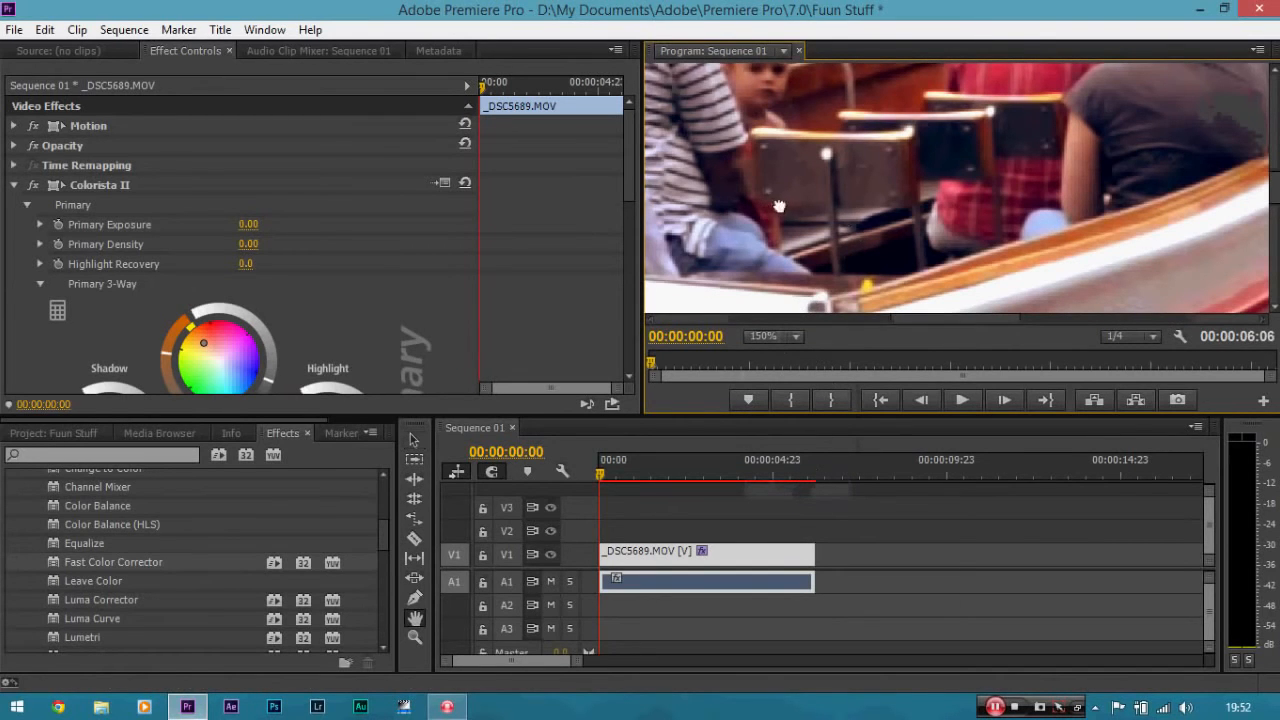
{"action": "left_click_drag", "start_coordinate": [772, 209], "coordinate": [893, 161]}
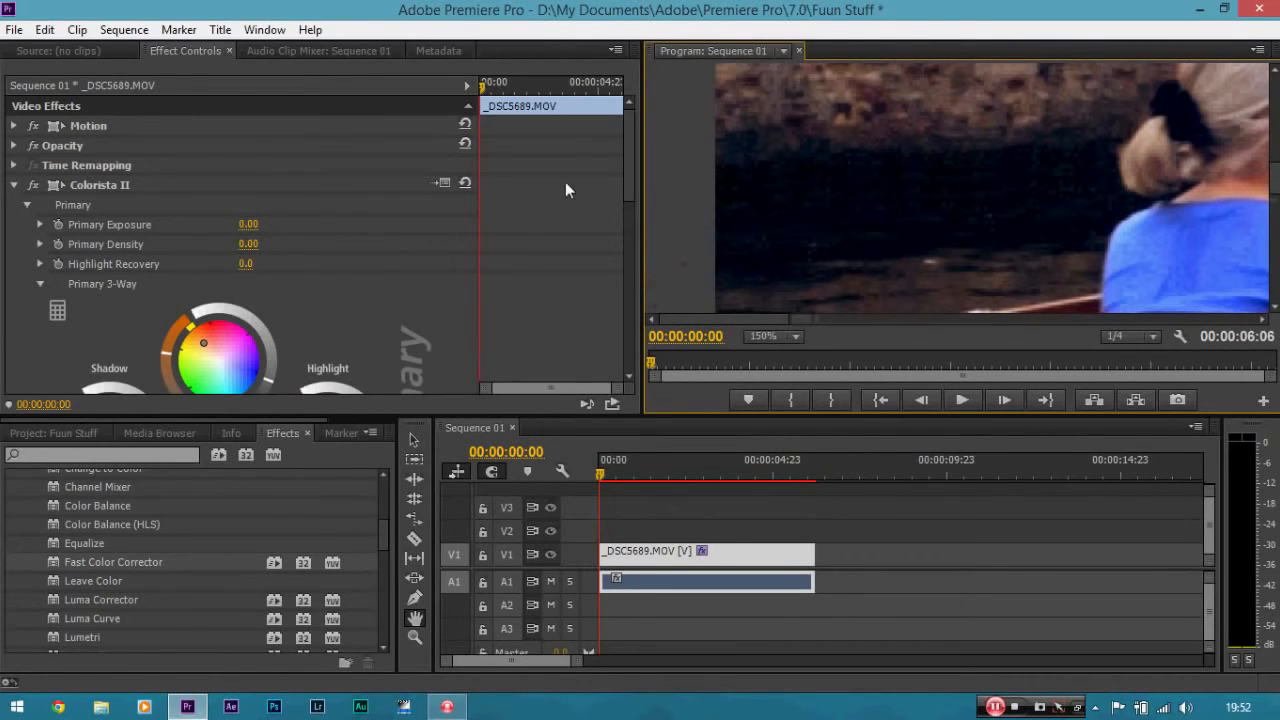
{"action": "left_click_drag", "start_coordinate": [629, 160], "coordinate": [627, 196]}
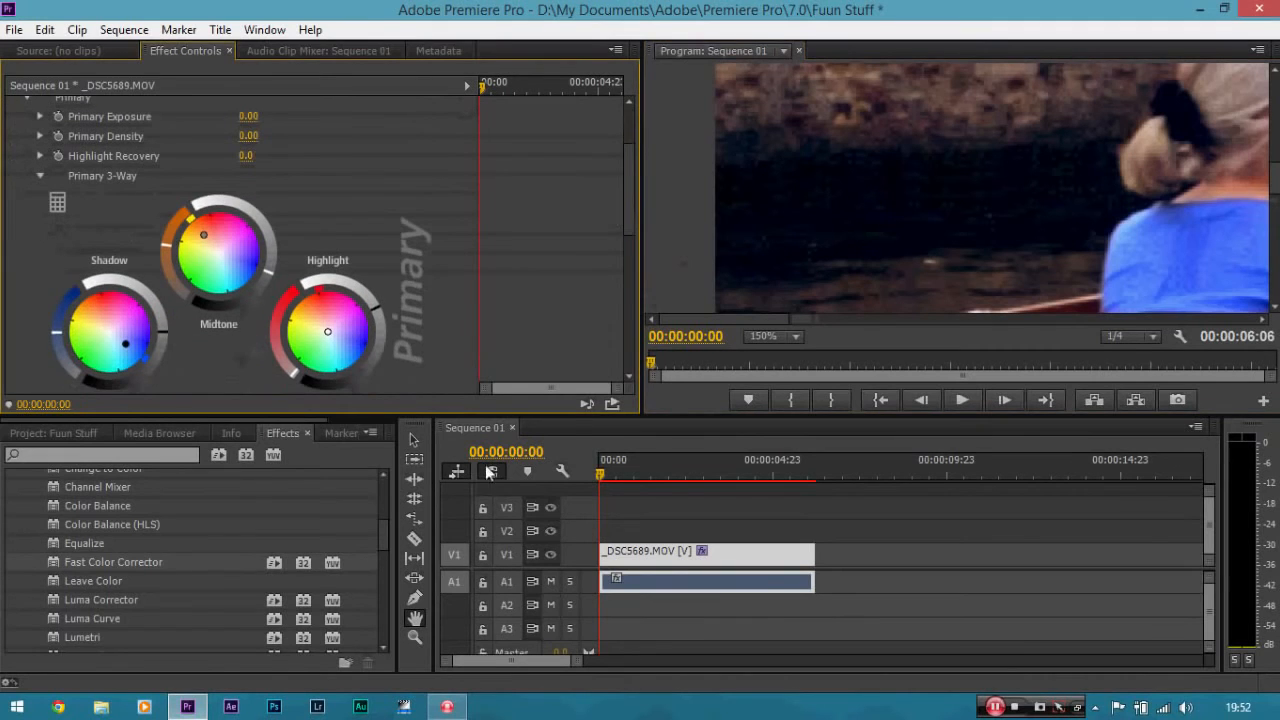
{"action": "left_click", "coordinate": [414, 441]}
{"action": "scroll", "coordinate": [628, 189], "scroll_direction": "up", "scroll_amount": 3}
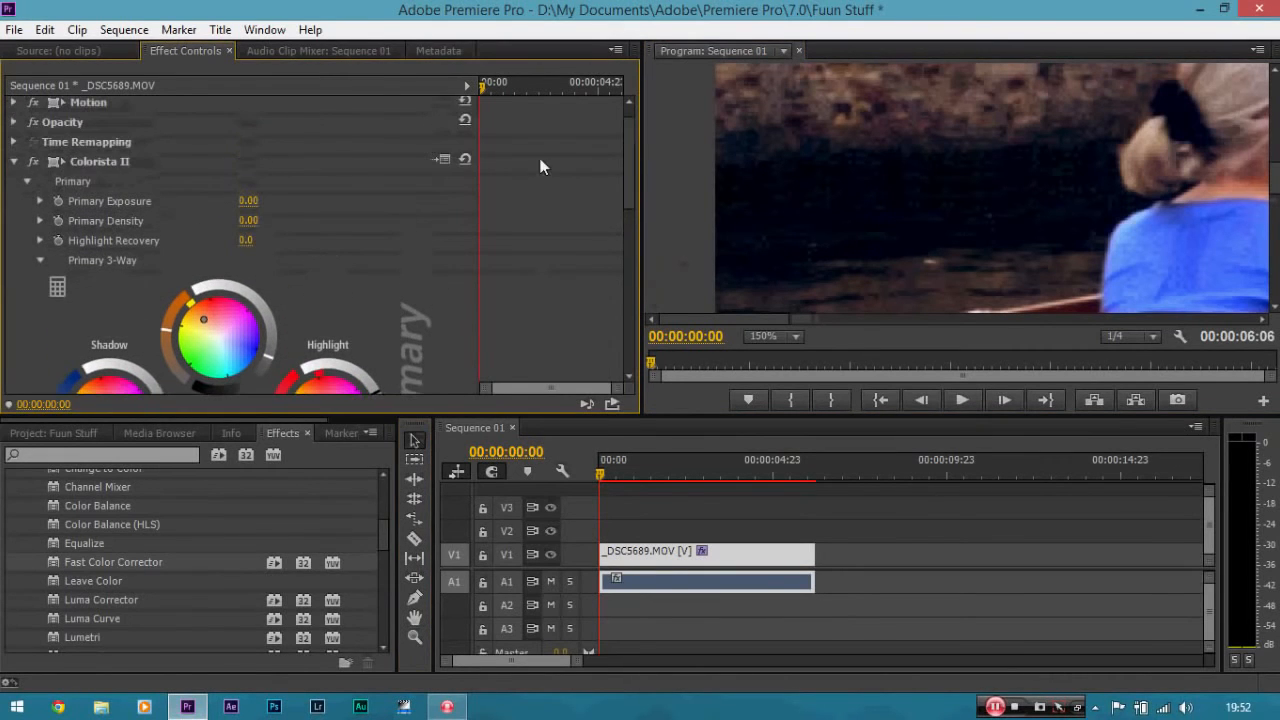
Toggle Colorista II off and on twice to compare the wall and water detail before and after grading
{"action": "left_click", "coordinate": [33, 162]}
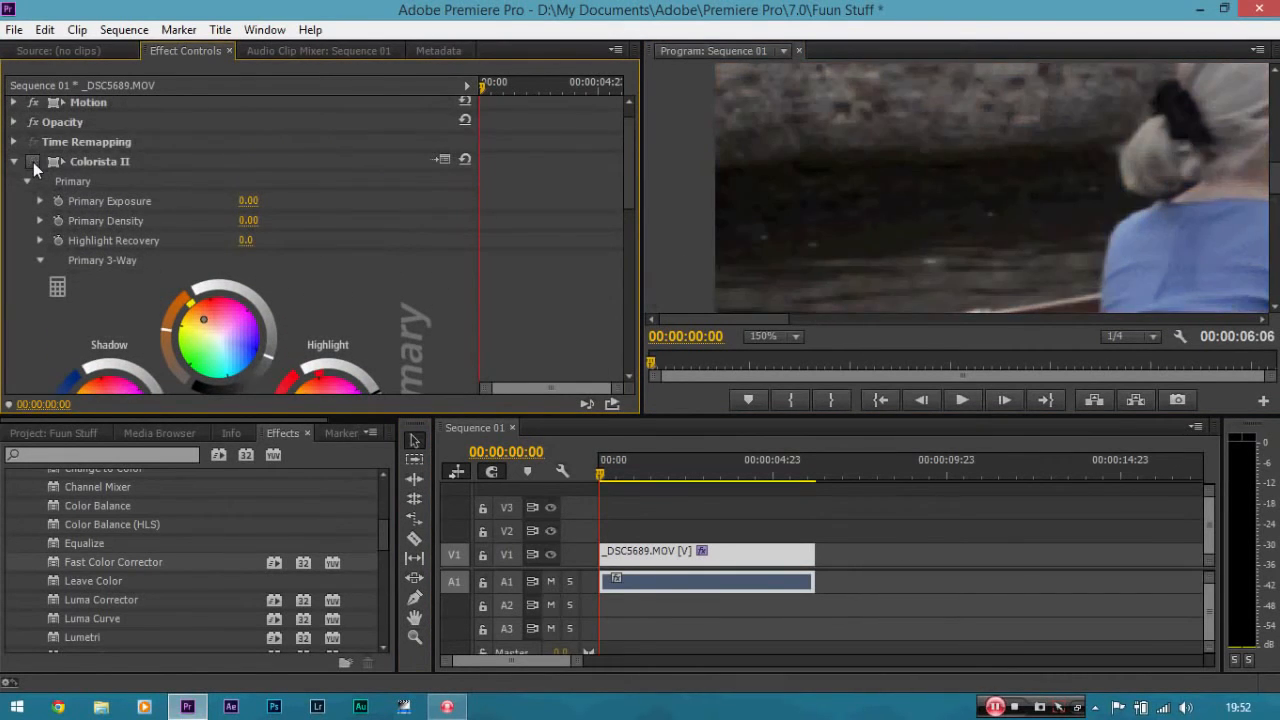
{"action": "left_click", "coordinate": [33, 162]}
{"action": "left_click", "coordinate": [33, 162]}
{"action": "left_click", "coordinate": [33, 162]}
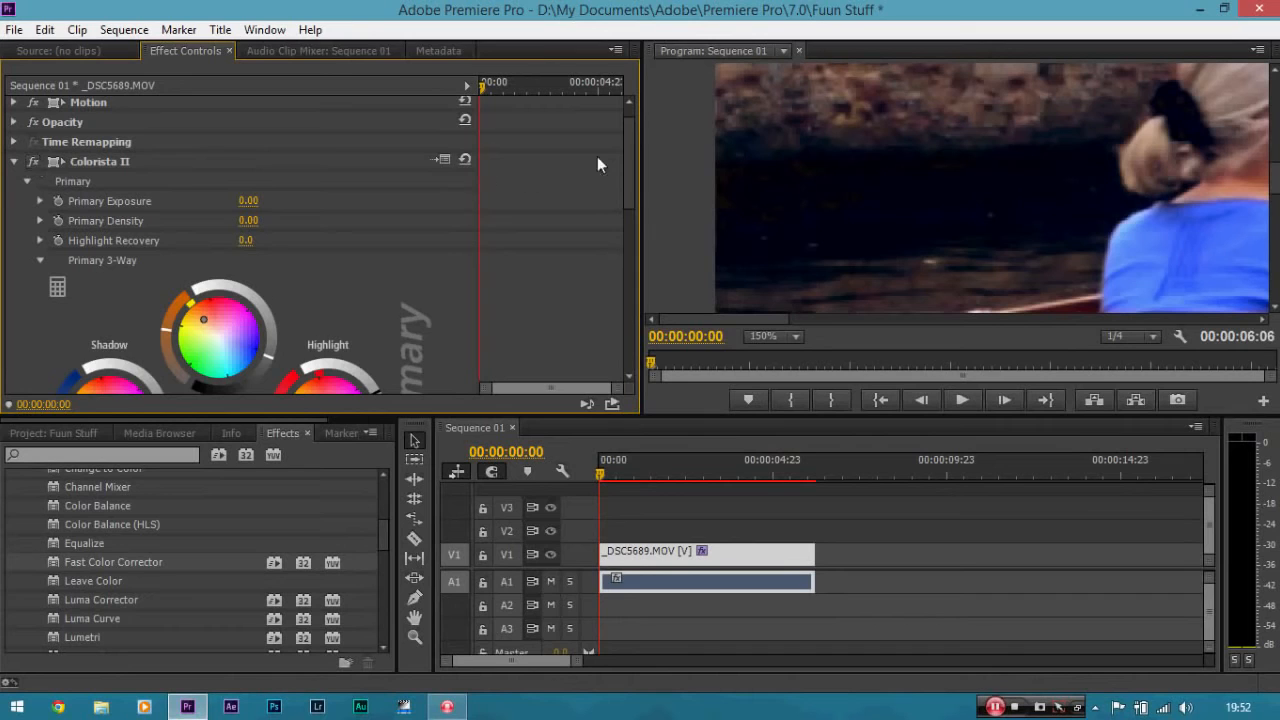
Slightly brighten the shadows with the luminance ring of Colorista II's Primary 3-Way Shadow wheel
{"action": "left_click_drag", "start_coordinate": [630, 154], "coordinate": [626, 188]}
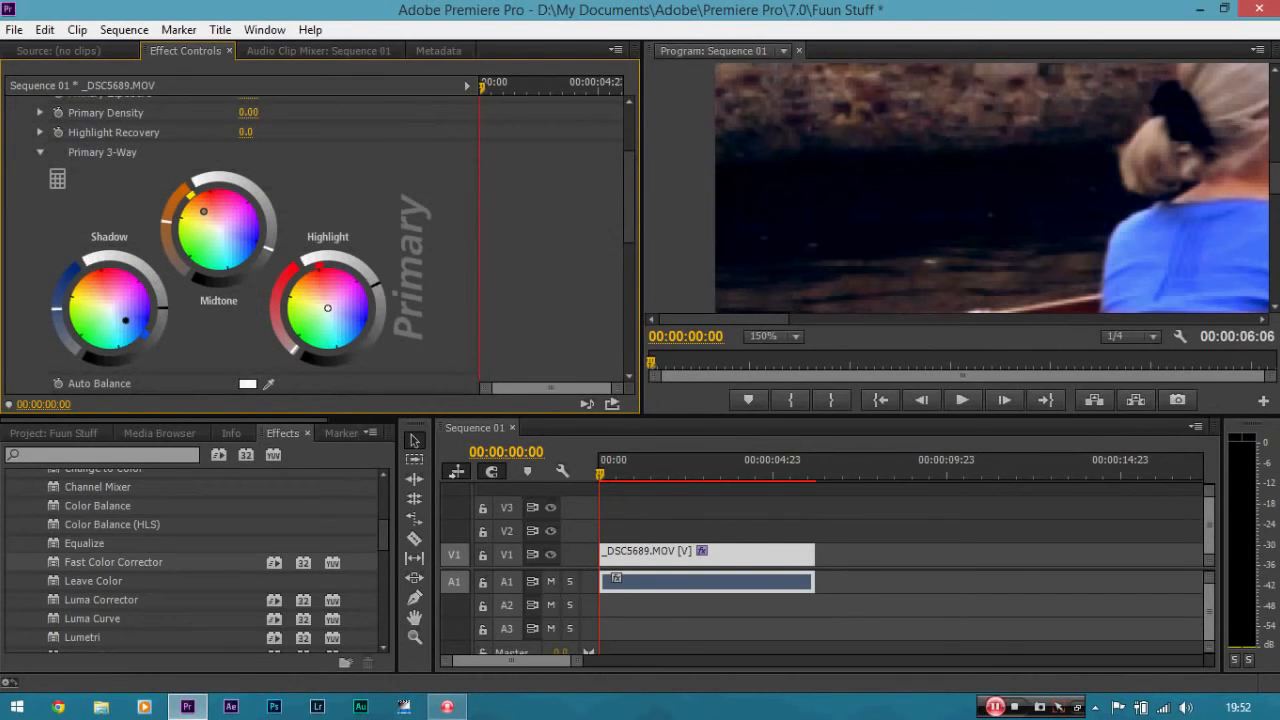
{"action": "left_click_drag", "start_coordinate": [163, 308], "coordinate": [162, 299]}
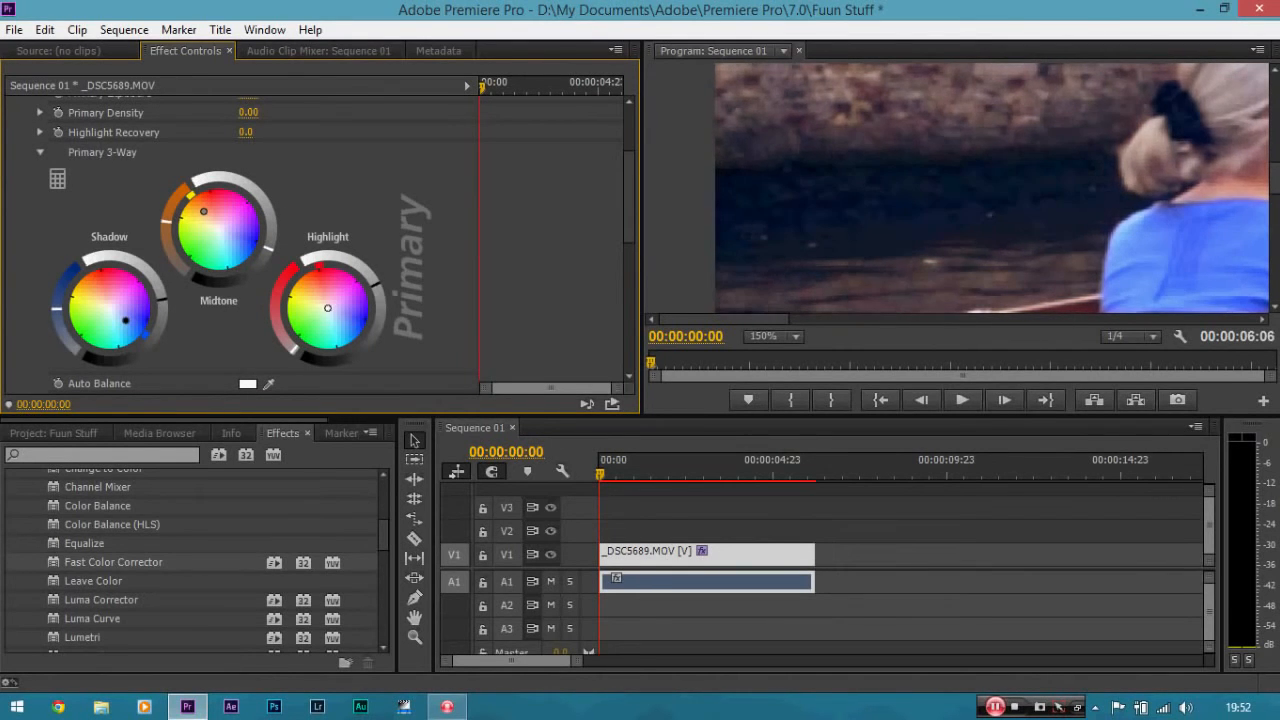
{"action": "scroll", "coordinate": [628, 198], "scroll_direction": "up", "scroll_amount": 3}
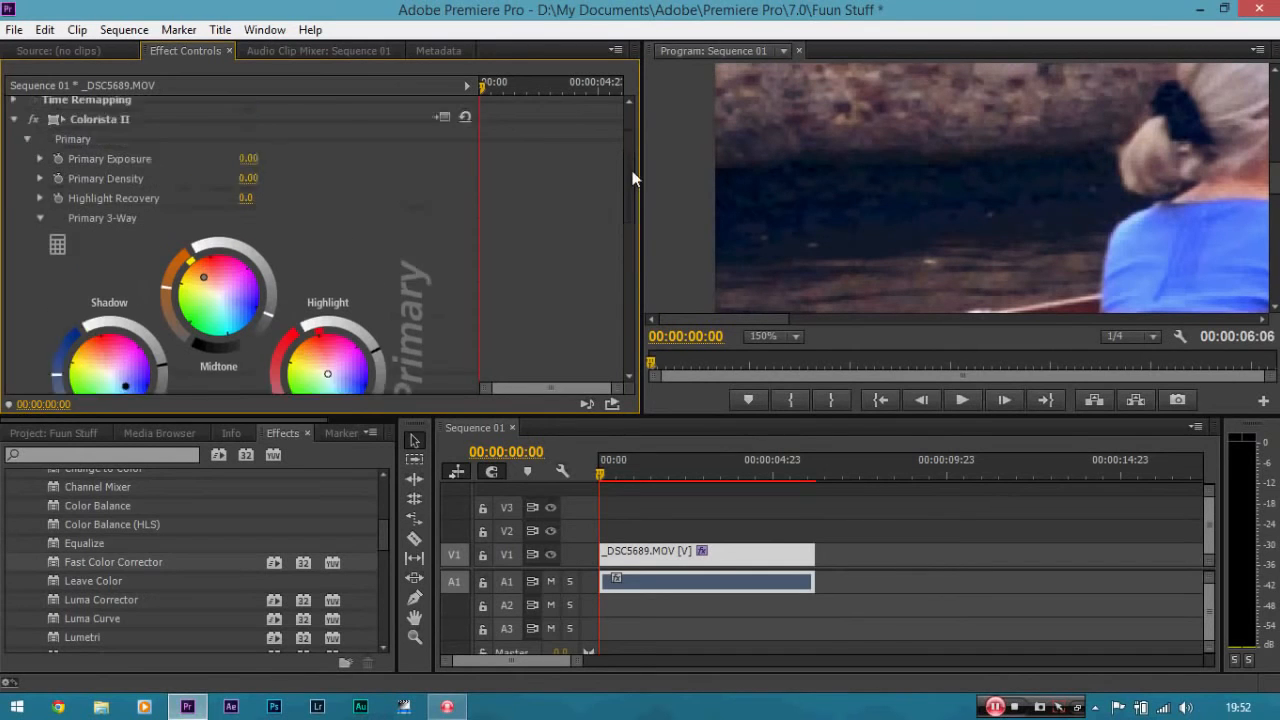
Compare the footage with and without Colorista II, first magnified and again with the program monitor set to Fit
{"action": "left_click", "coordinate": [33, 185]}
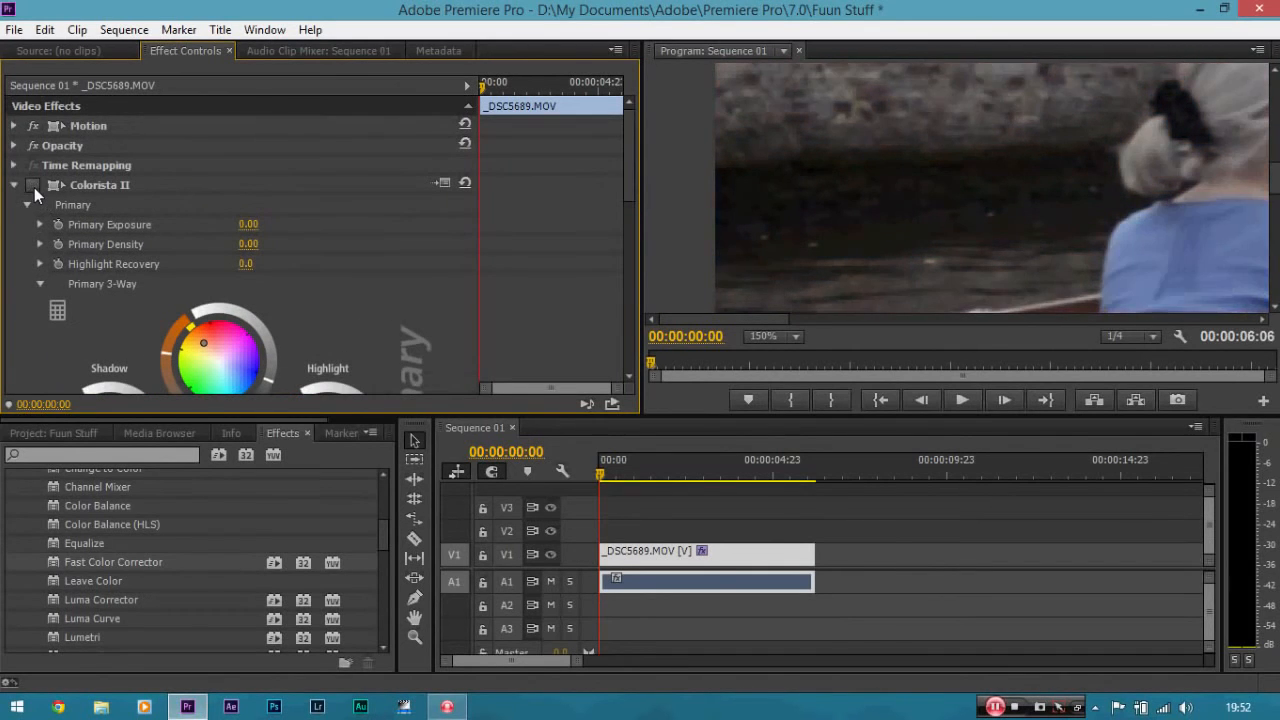
{"action": "left_click", "coordinate": [33, 185]}
{"action": "left_click", "coordinate": [33, 185]}
{"action": "left_click", "coordinate": [786, 336]}
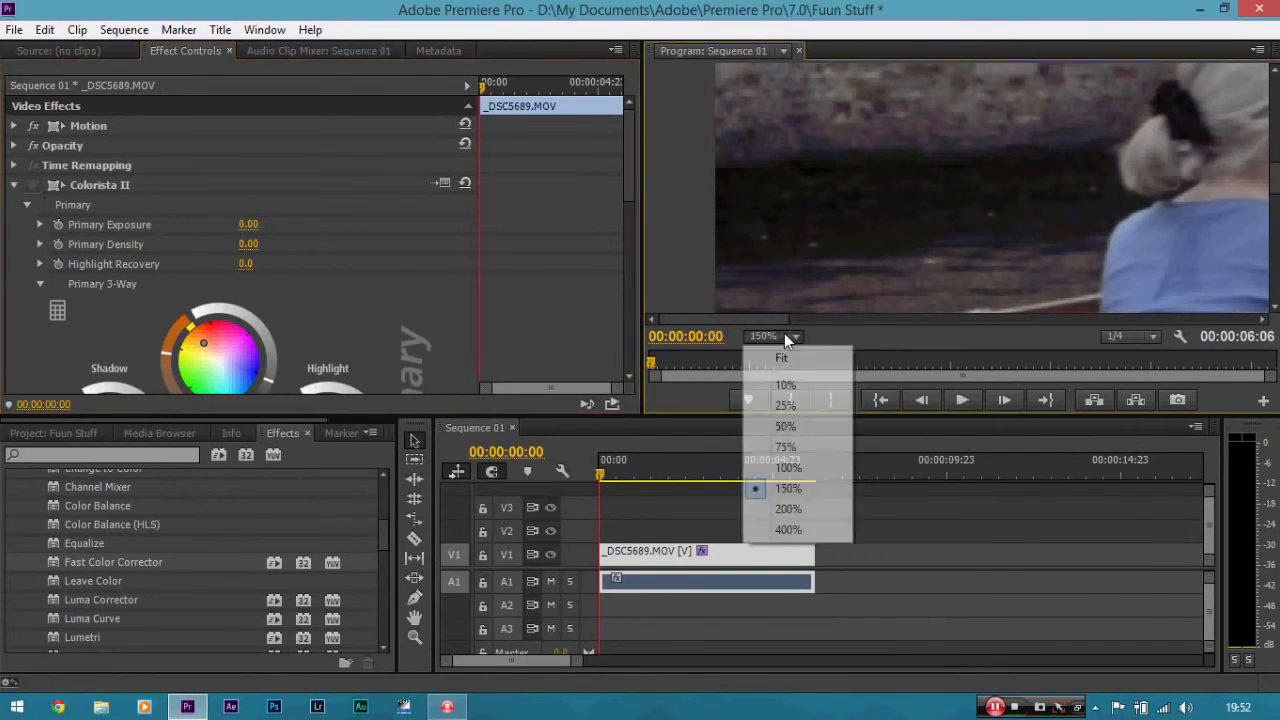
{"action": "left_click", "coordinate": [797, 358]}
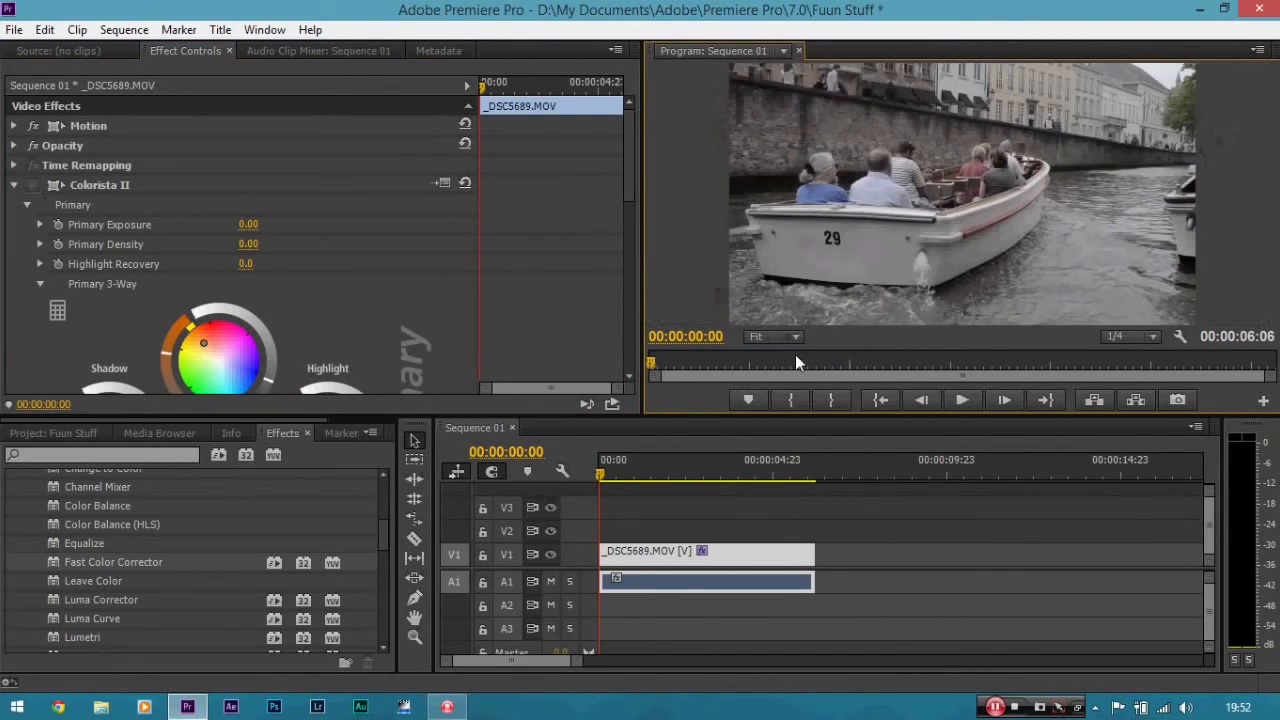
{"action": "left_click", "coordinate": [37, 184]}
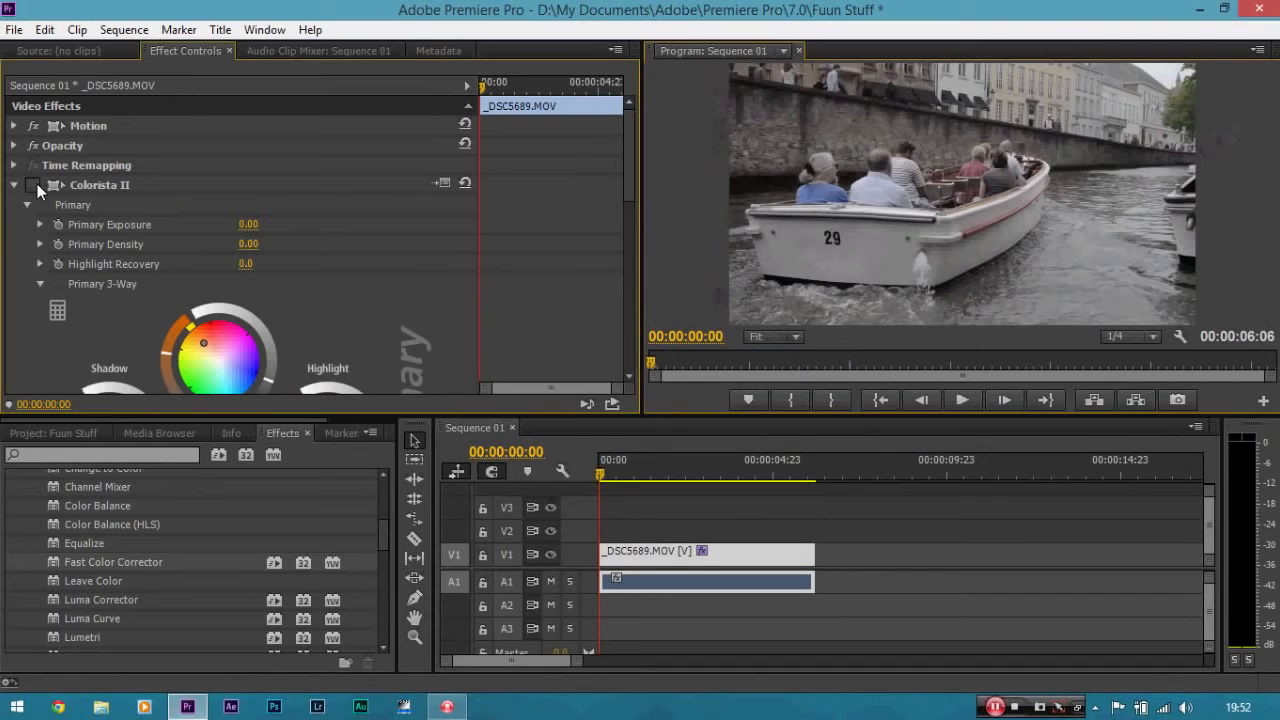
{"action": "left_click", "coordinate": [37, 184]}
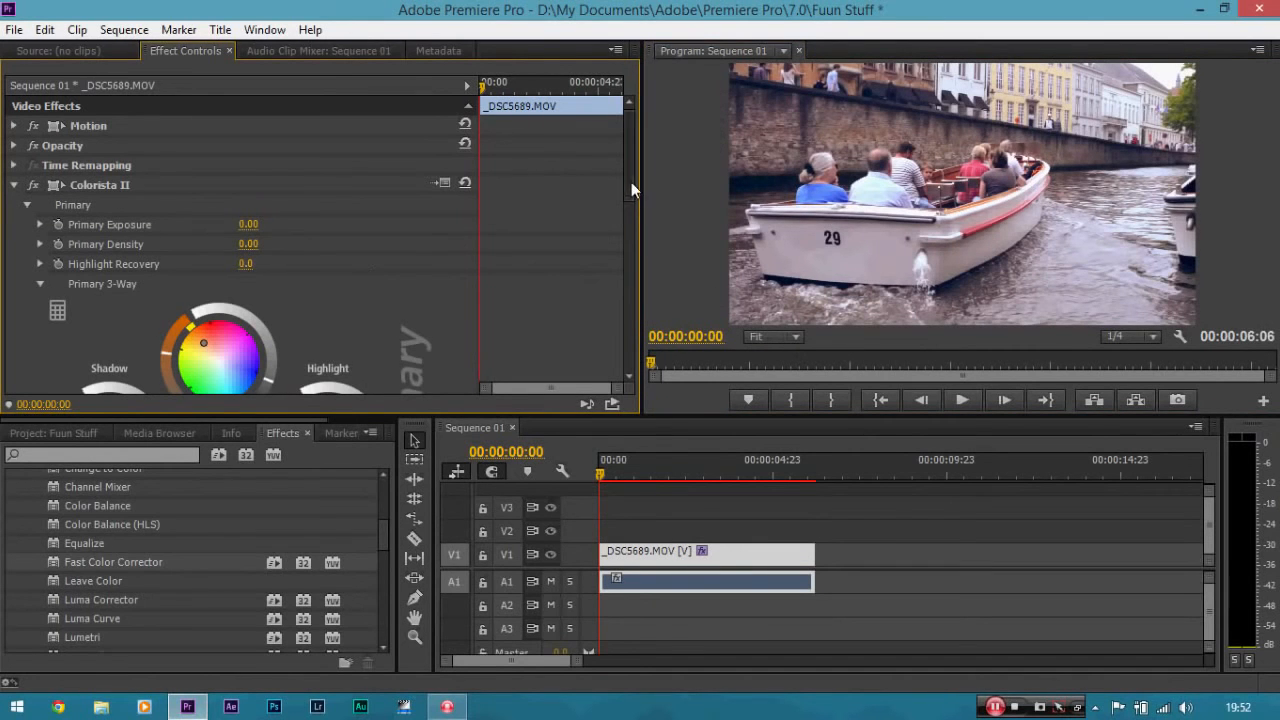
{"action": "left_click_drag", "start_coordinate": [631, 182], "coordinate": [629, 204]}
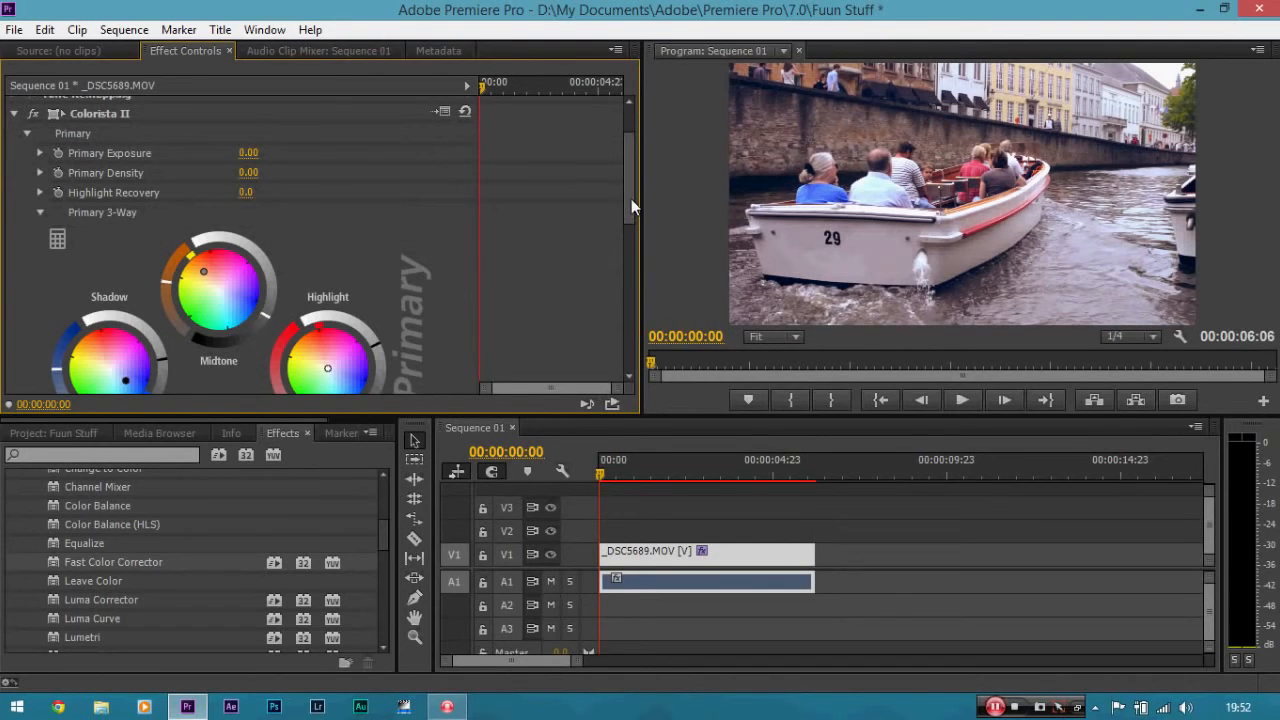
{"action": "left_click_drag", "start_coordinate": [631, 199], "coordinate": [621, 331]}
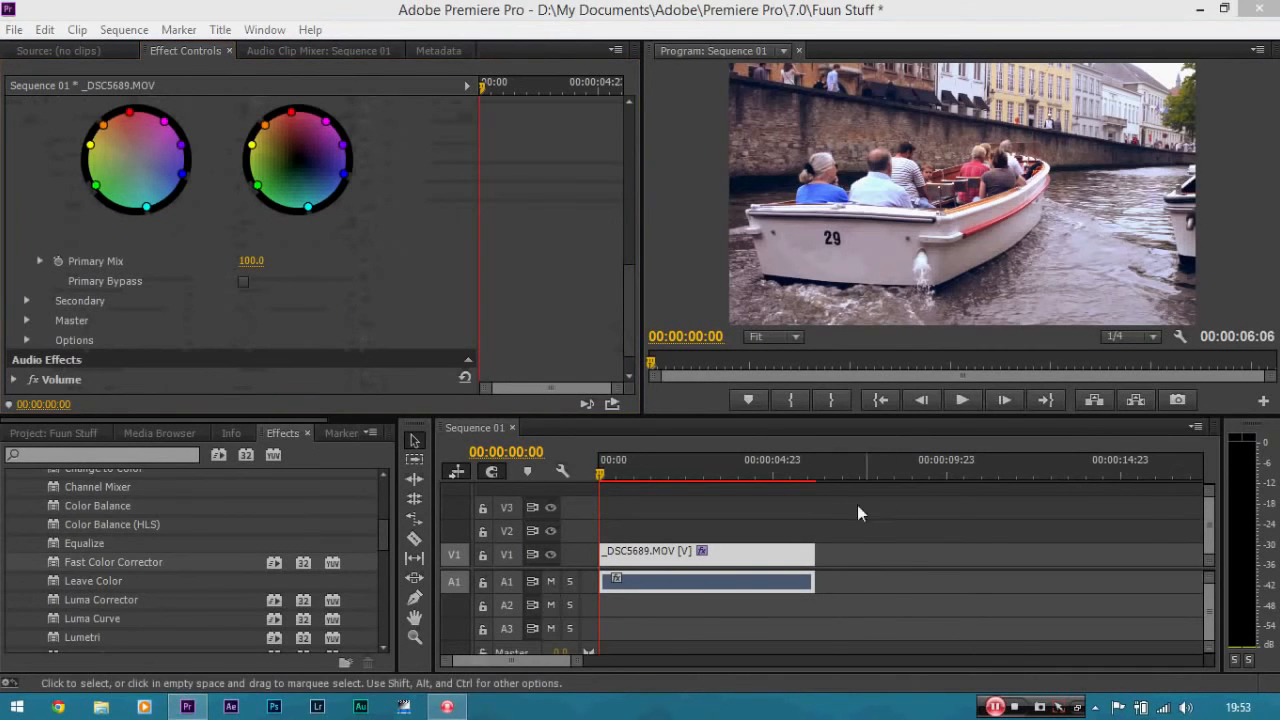
{"action": "left_click", "coordinate": [578, 258]}
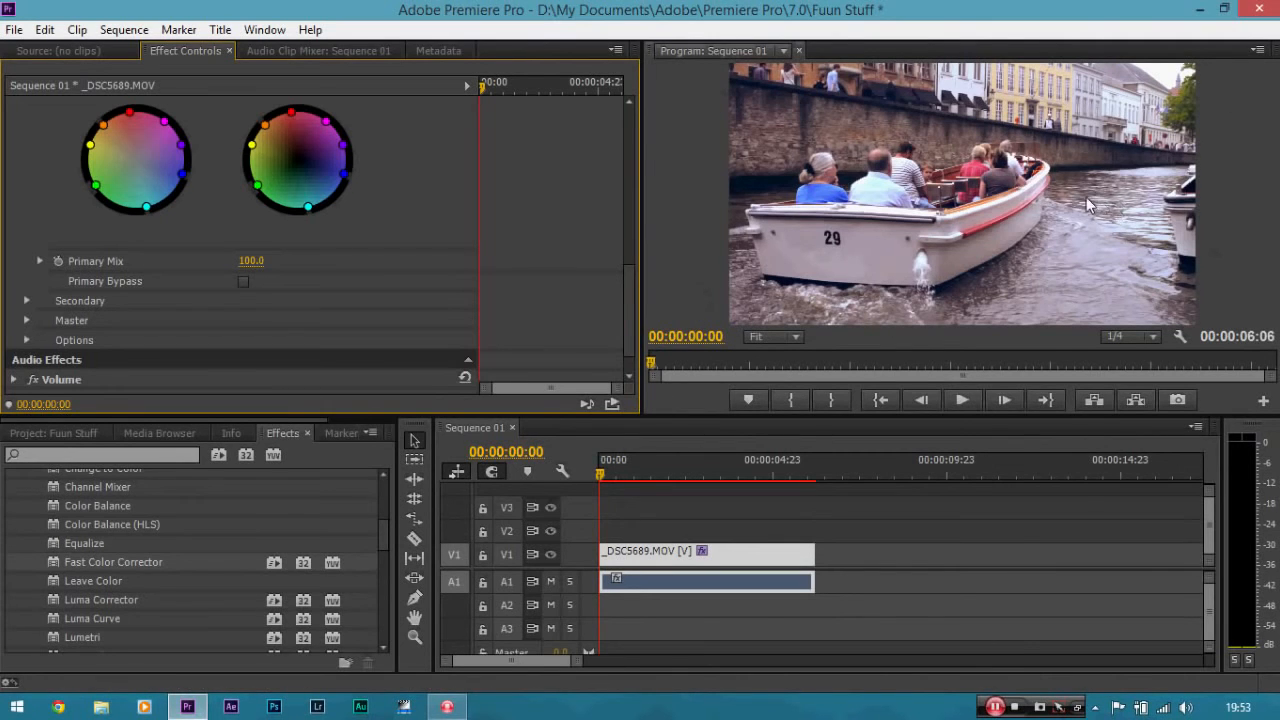
{"action": "left_click", "coordinate": [746, 561]}
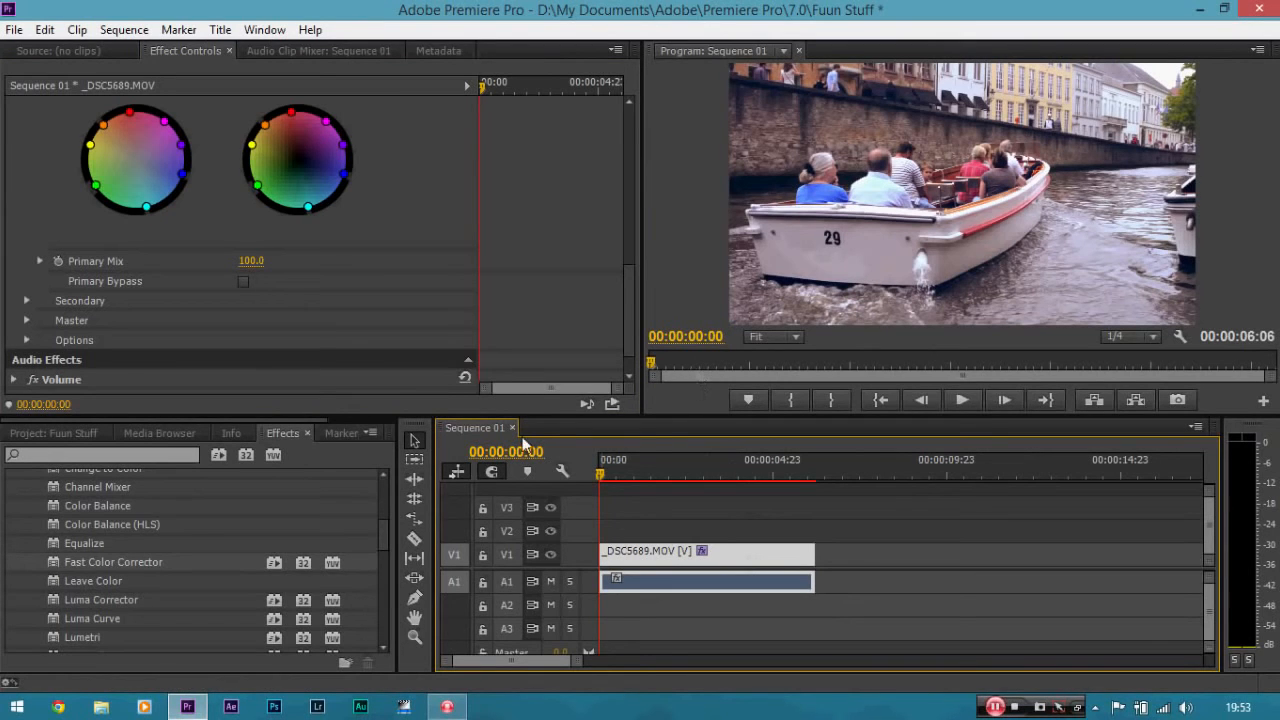
Create a new sequence from the DSLR 1080p24 preset with the frame size changed to 1920 by 800
{"action": "left_click", "coordinate": [8, 31]}
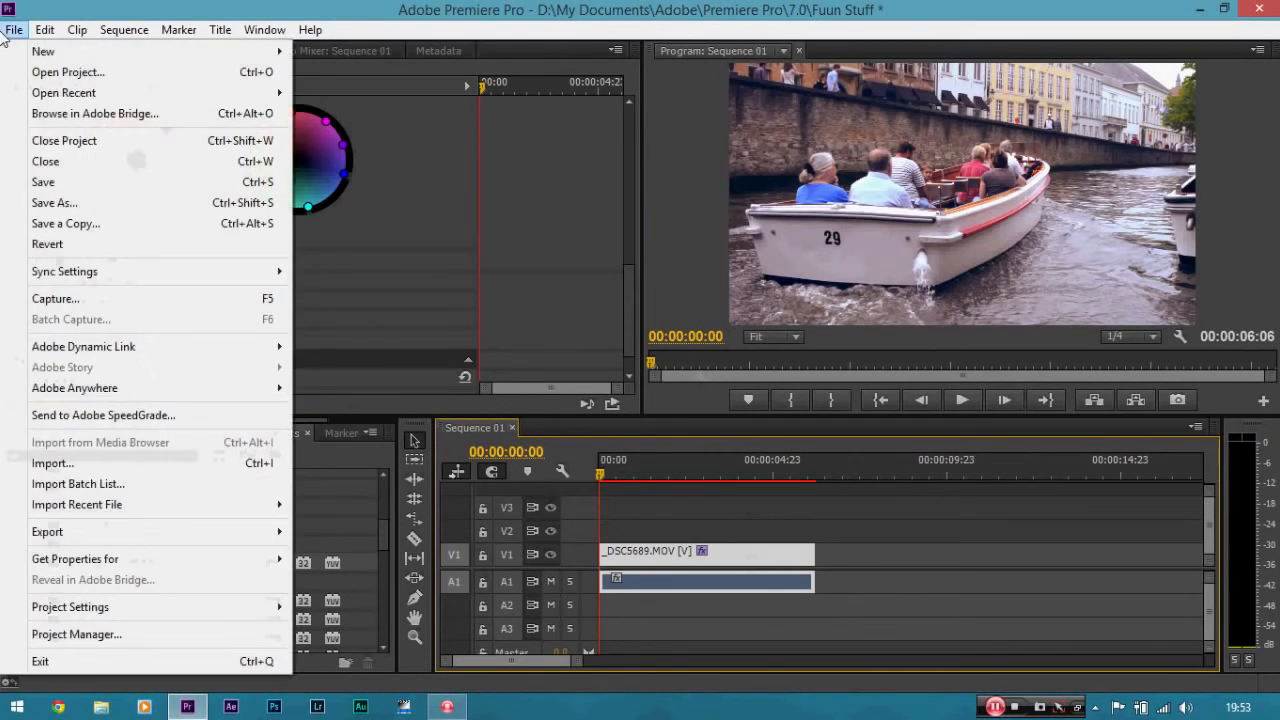
{"action": "mouse_move", "coordinate": [117, 55]}
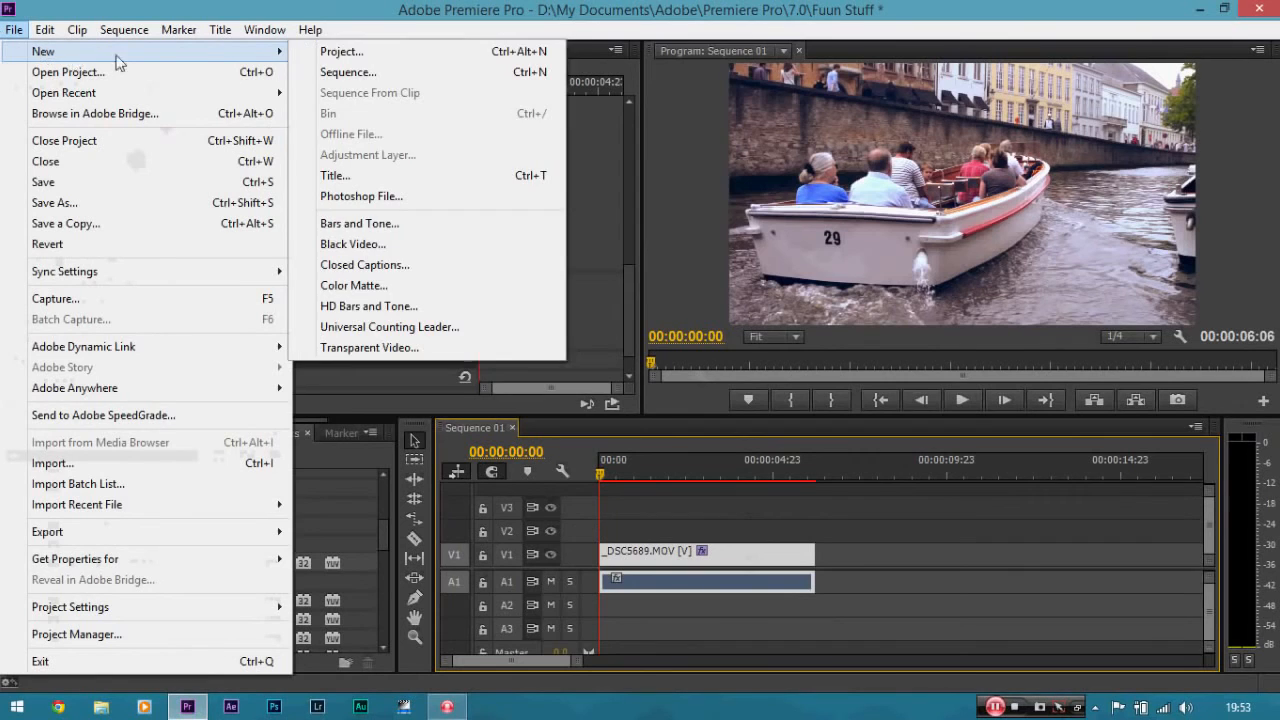
{"action": "left_click", "coordinate": [345, 72]}
{"action": "left_click", "coordinate": [438, 211]}
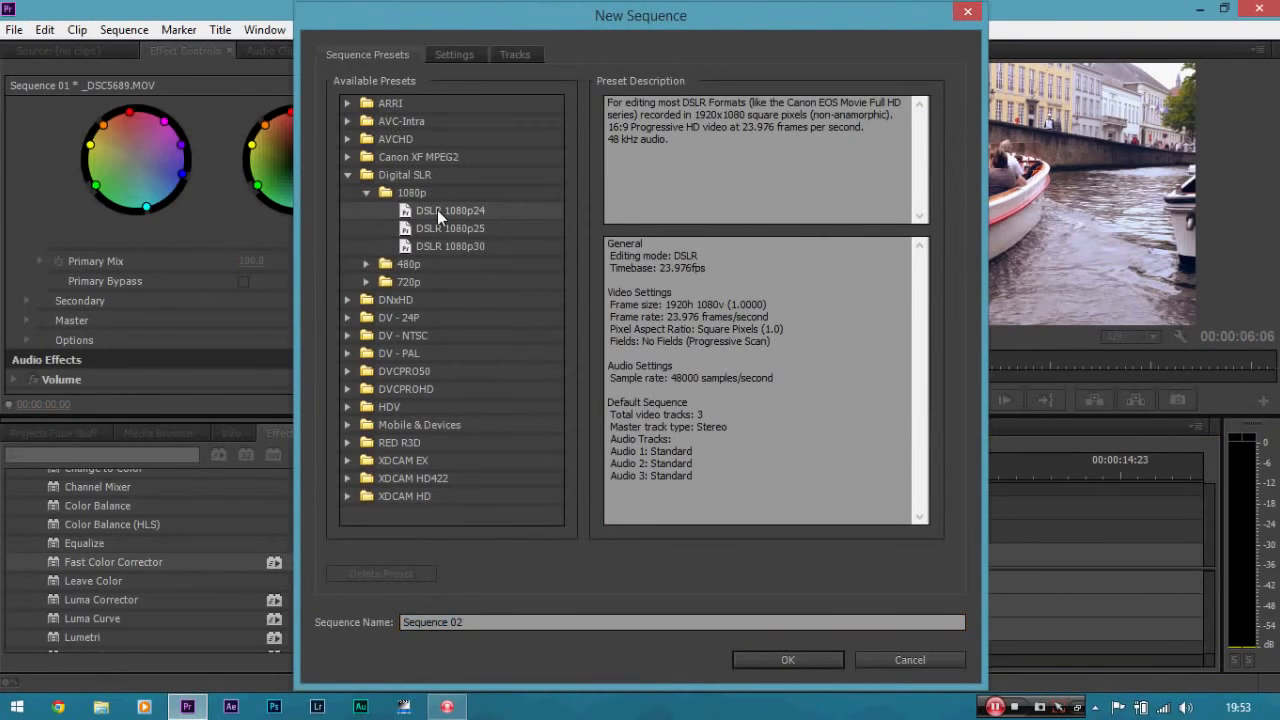
{"action": "left_click", "coordinate": [450, 57]}
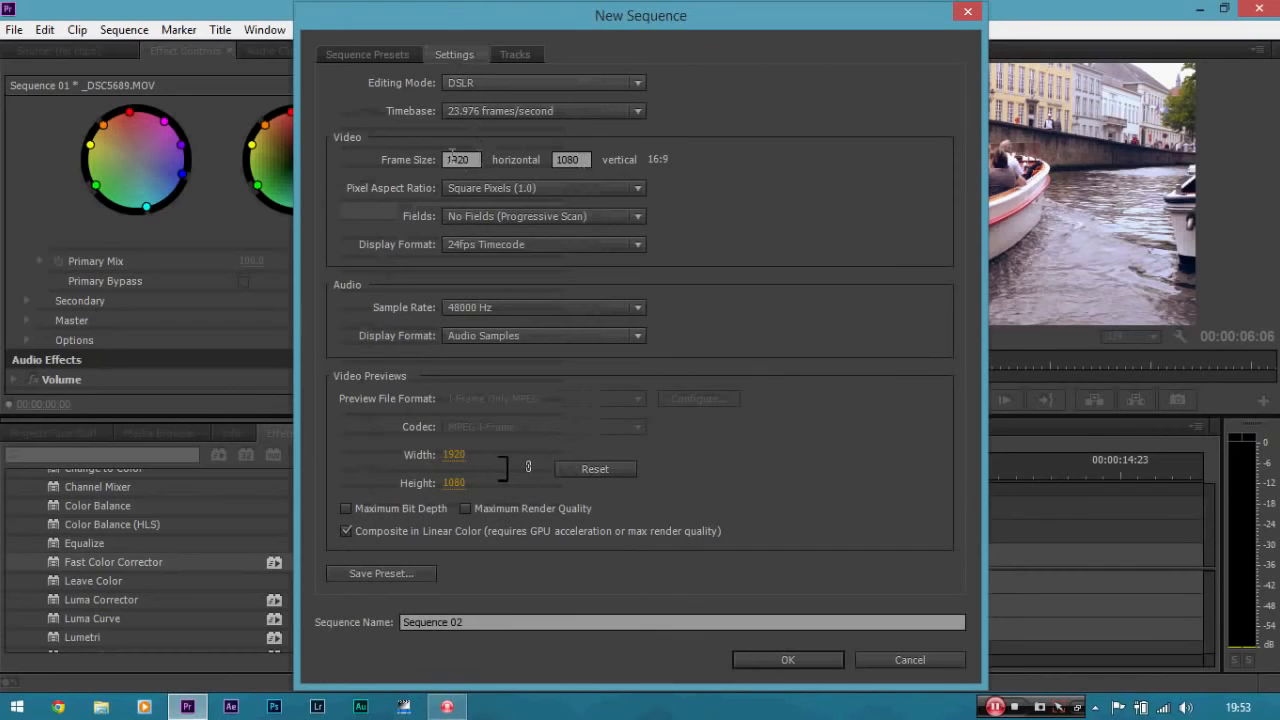
{"action": "left_click", "coordinate": [580, 158]}
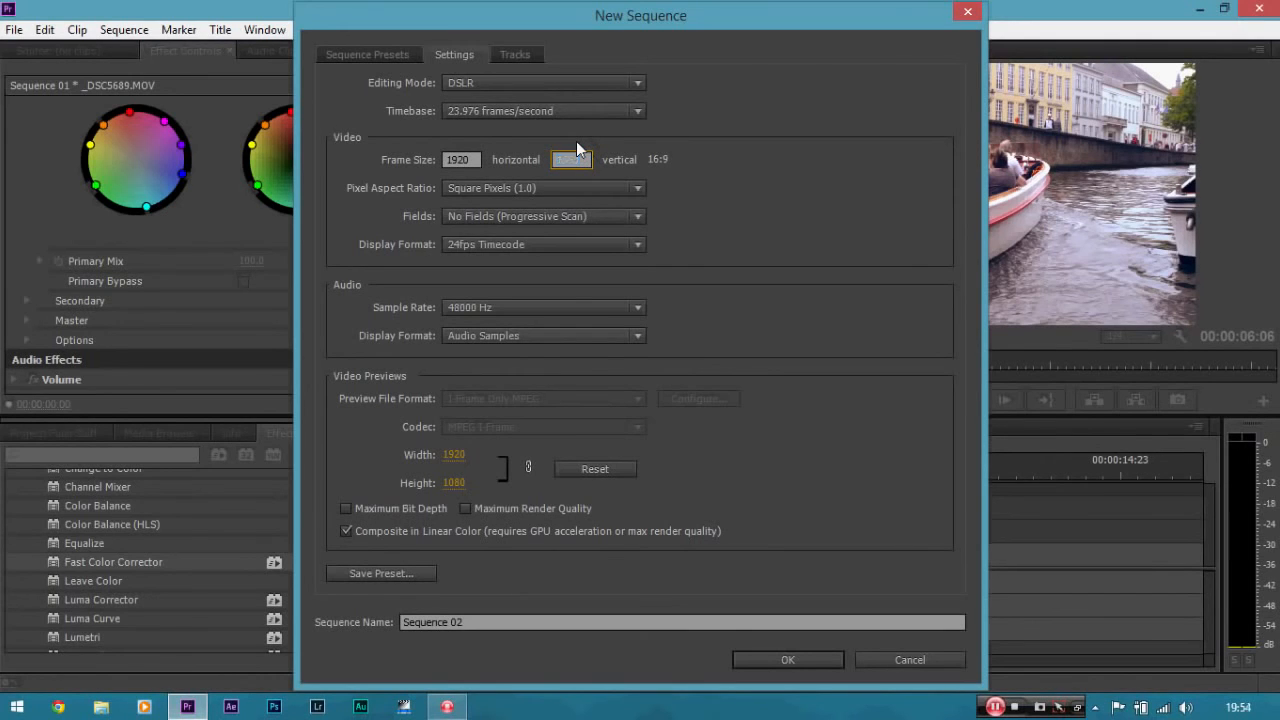
{"action": "type", "text": "800"}
{"action": "left_click", "coordinate": [861, 160]}
{"action": "left_click", "coordinate": [788, 660]}
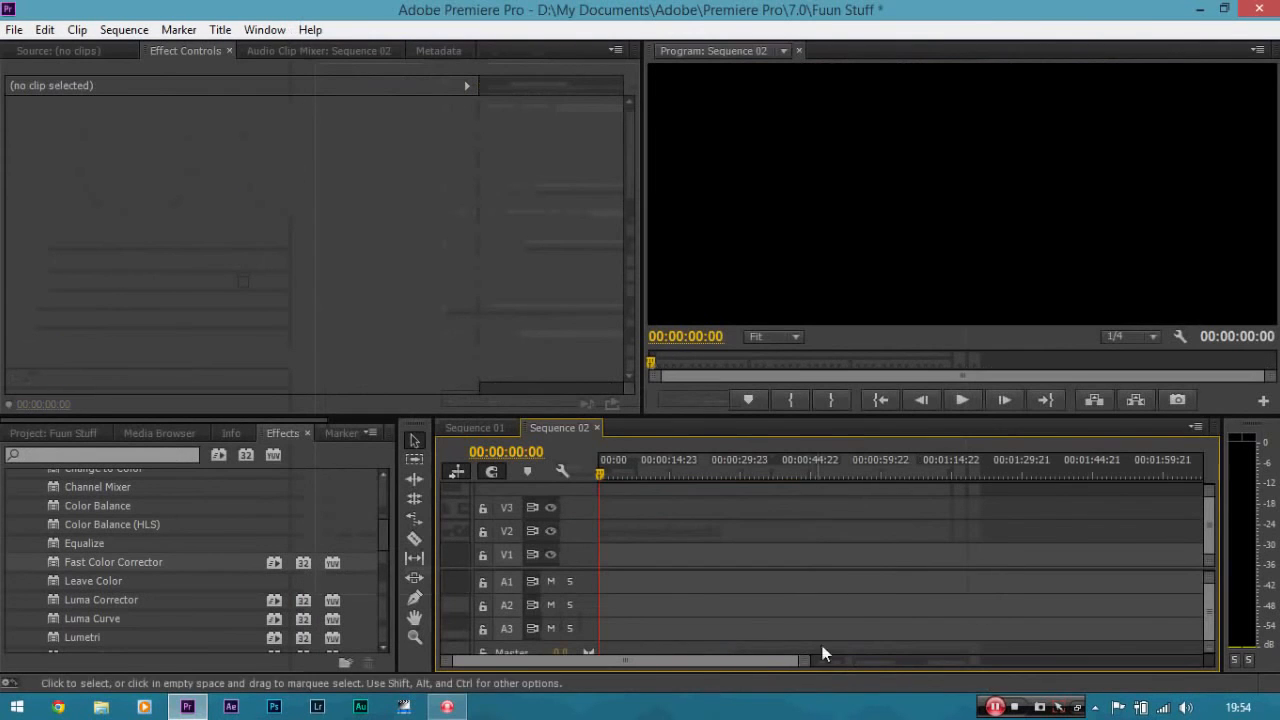
Switch between Sequence 01 and Sequence 02 to compare their frame shapes, ending on Sequence 01
{"action": "left_click", "coordinate": [494, 428]}
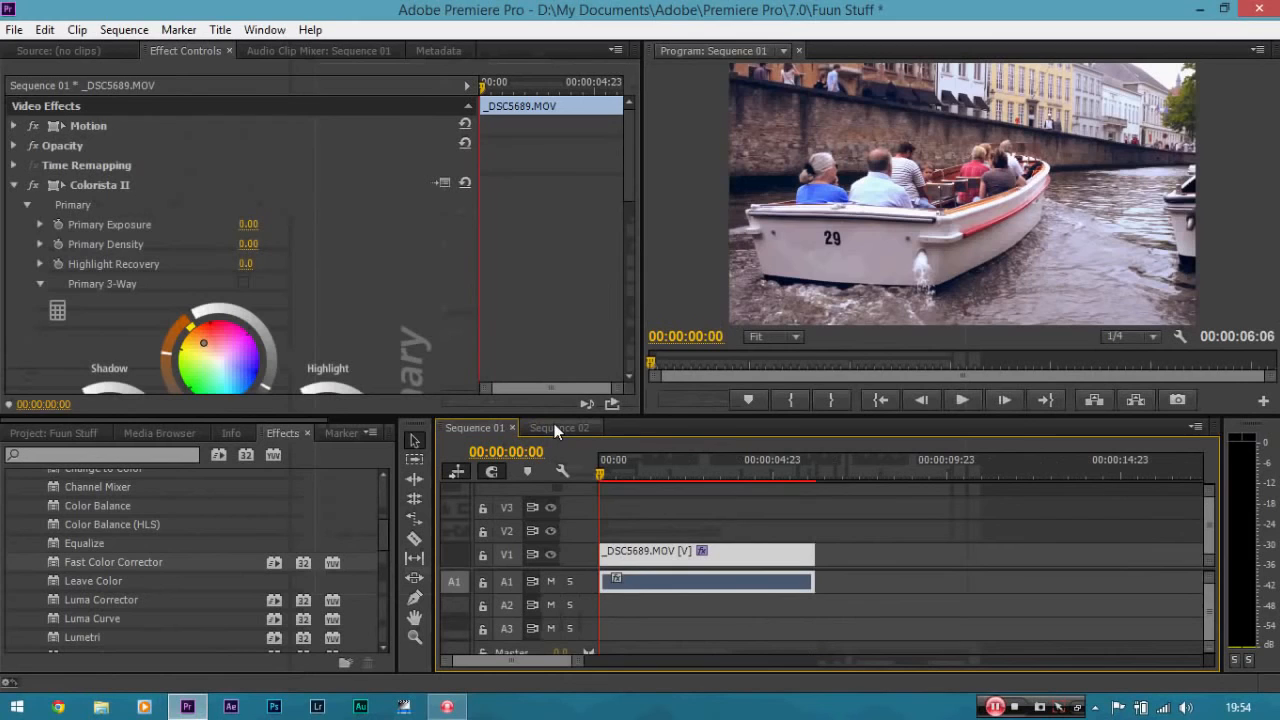
{"action": "left_click", "coordinate": [556, 428]}
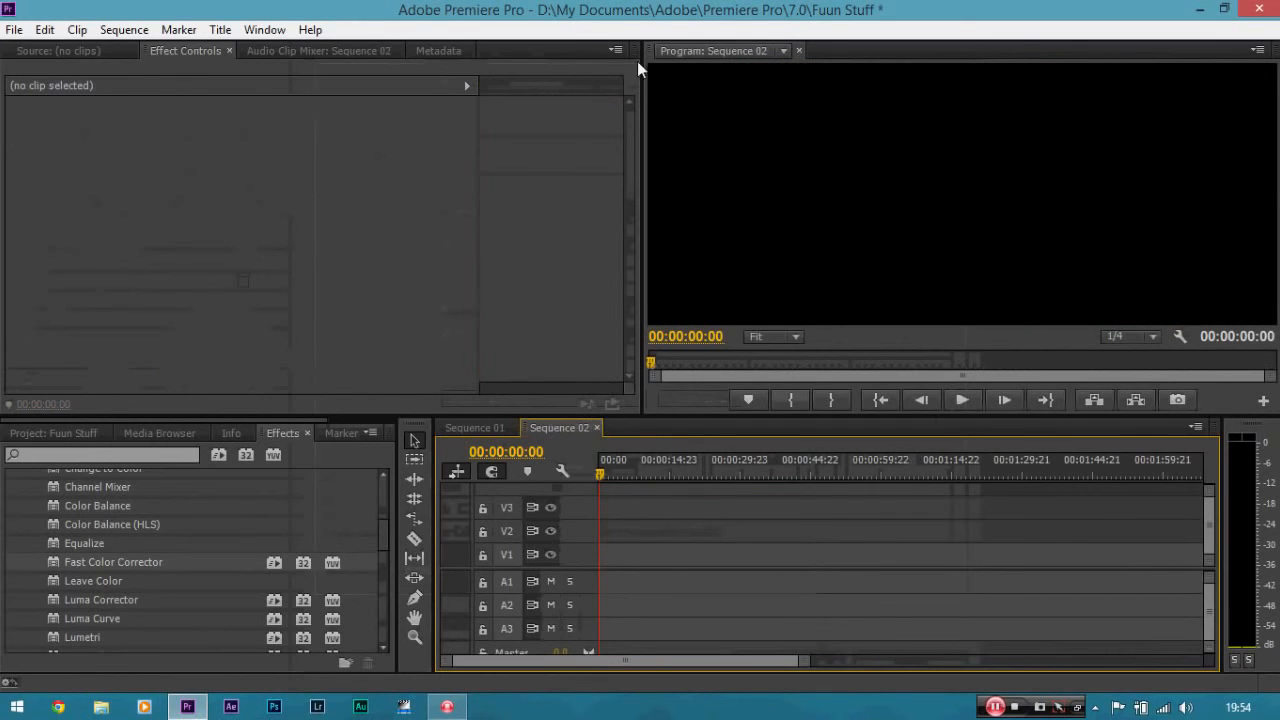
{"action": "left_click", "coordinate": [496, 430]}
{"action": "left_click", "coordinate": [548, 428]}
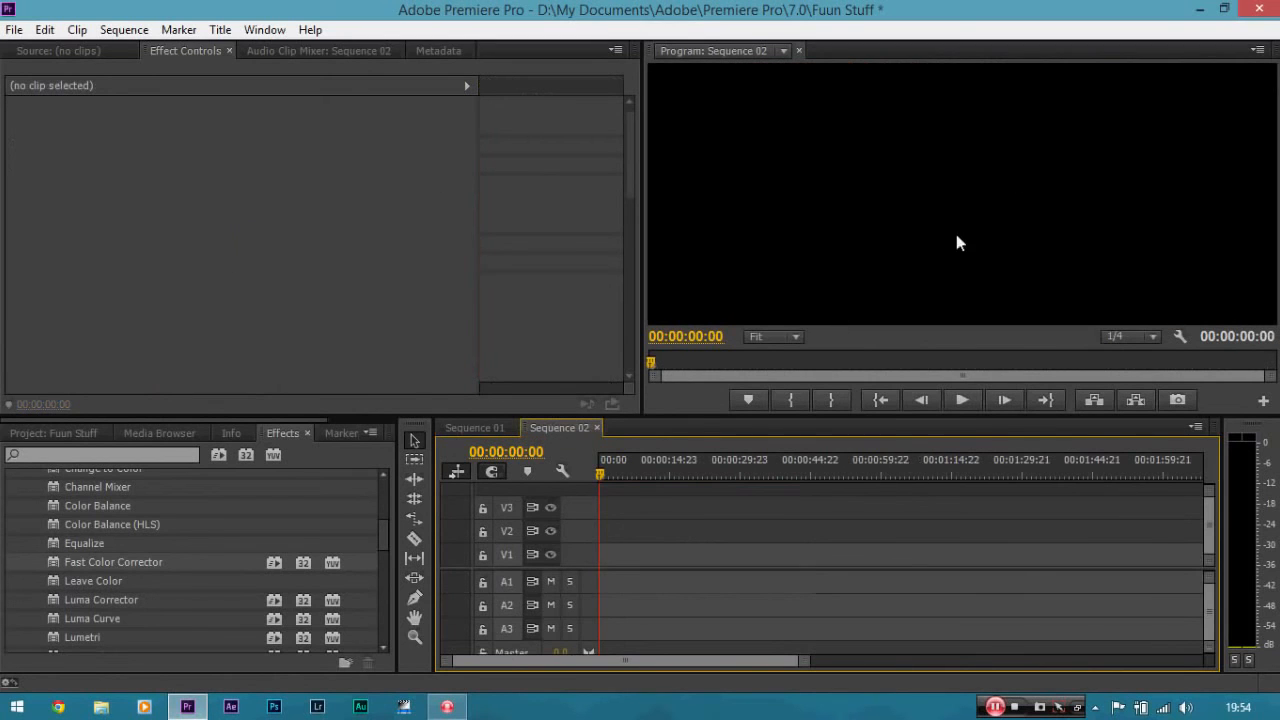
{"action": "left_click", "coordinate": [489, 428]}
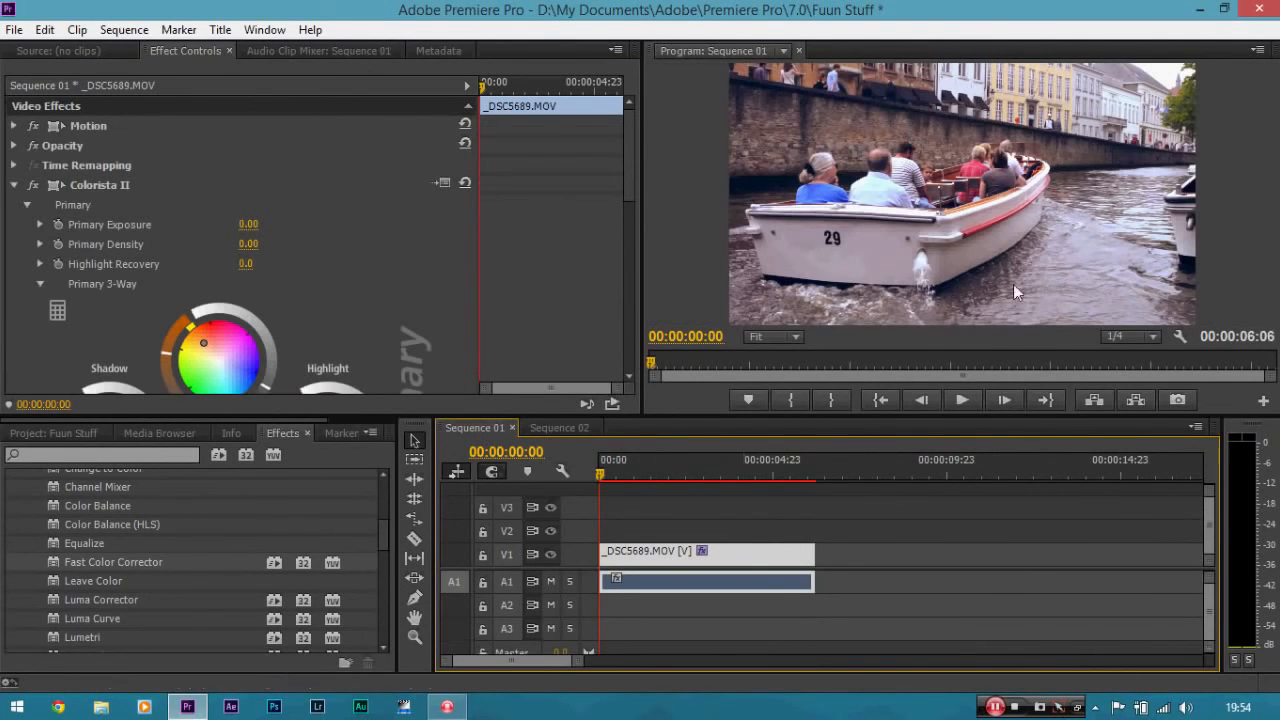
Copy the graded _DSC5689.MOV clip from Sequence 01 and paste it at the start of Sequence 02
{"action": "right_click", "coordinate": [771, 558]}
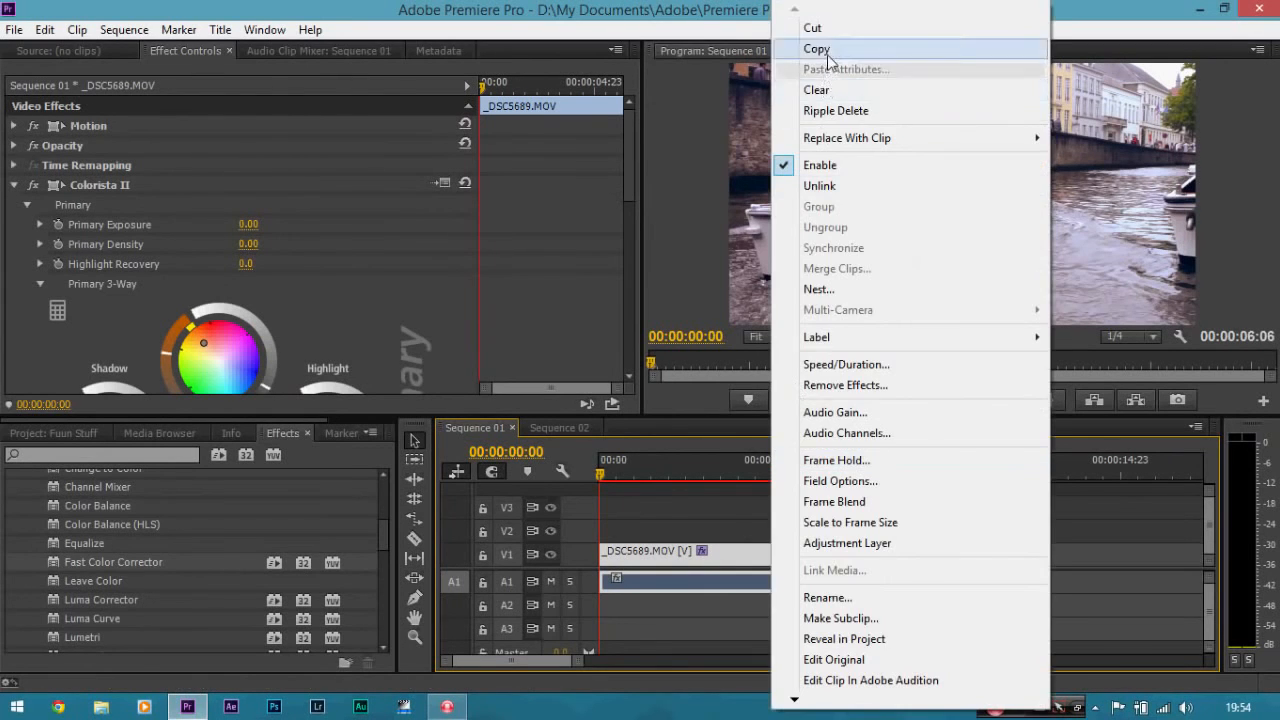
{"action": "left_click", "coordinate": [816, 48]}
{"action": "mouse_move", "coordinate": [630, 133]}
{"action": "left_mouse_down"}
{"action": "mouse_move", "coordinate": [619, 301]}
{"action": "mouse_move", "coordinate": [621, 136]}
{"action": "left_mouse_up"}
{"action": "left_click", "coordinate": [582, 433]}
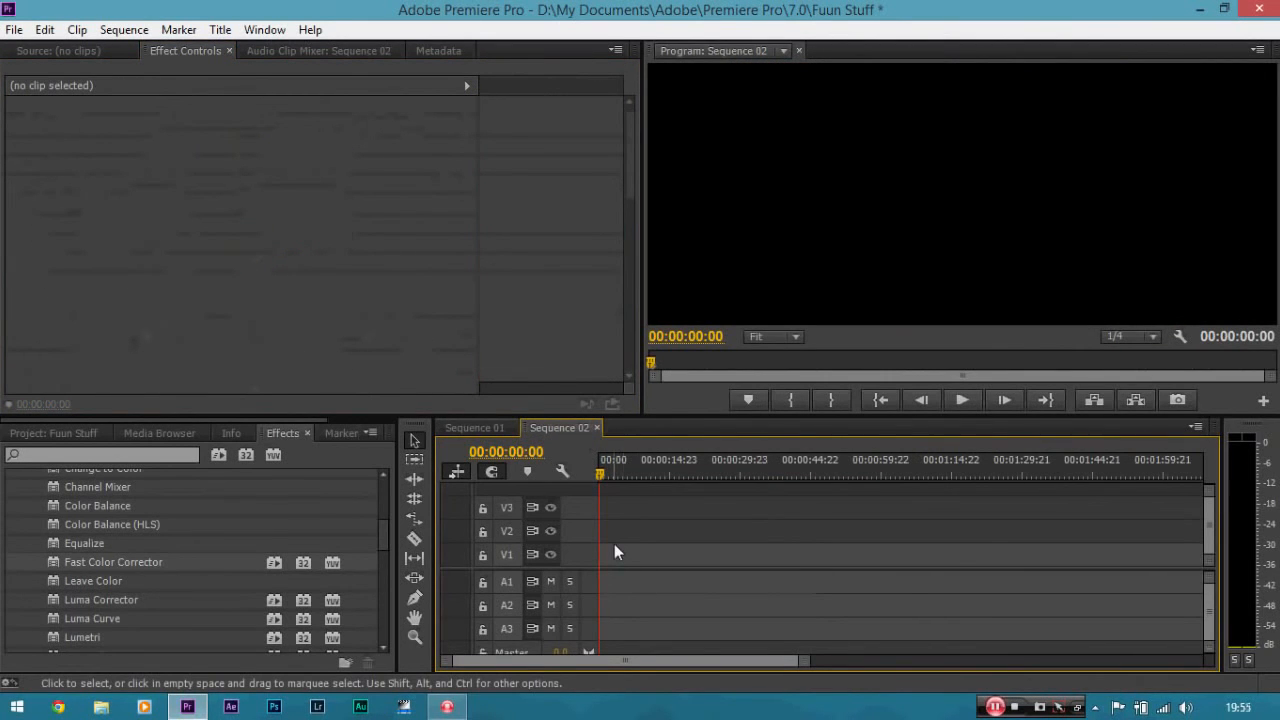
{"action": "key", "text": "ctrl+v"}
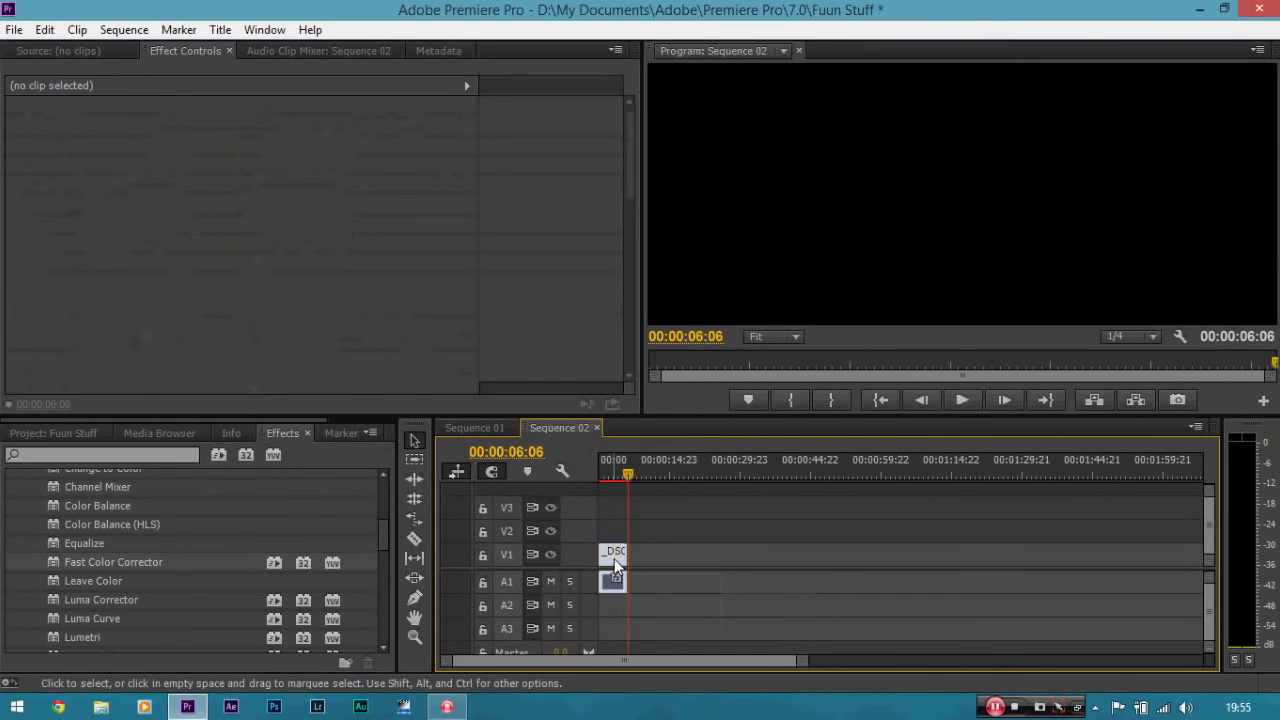
Select the pasted clip in Sequence 02 and play it from the start to check the wider framing
{"action": "left_click", "coordinate": [614, 556]}
{"action": "left_click_drag", "start_coordinate": [627, 473], "coordinate": [601, 474]}
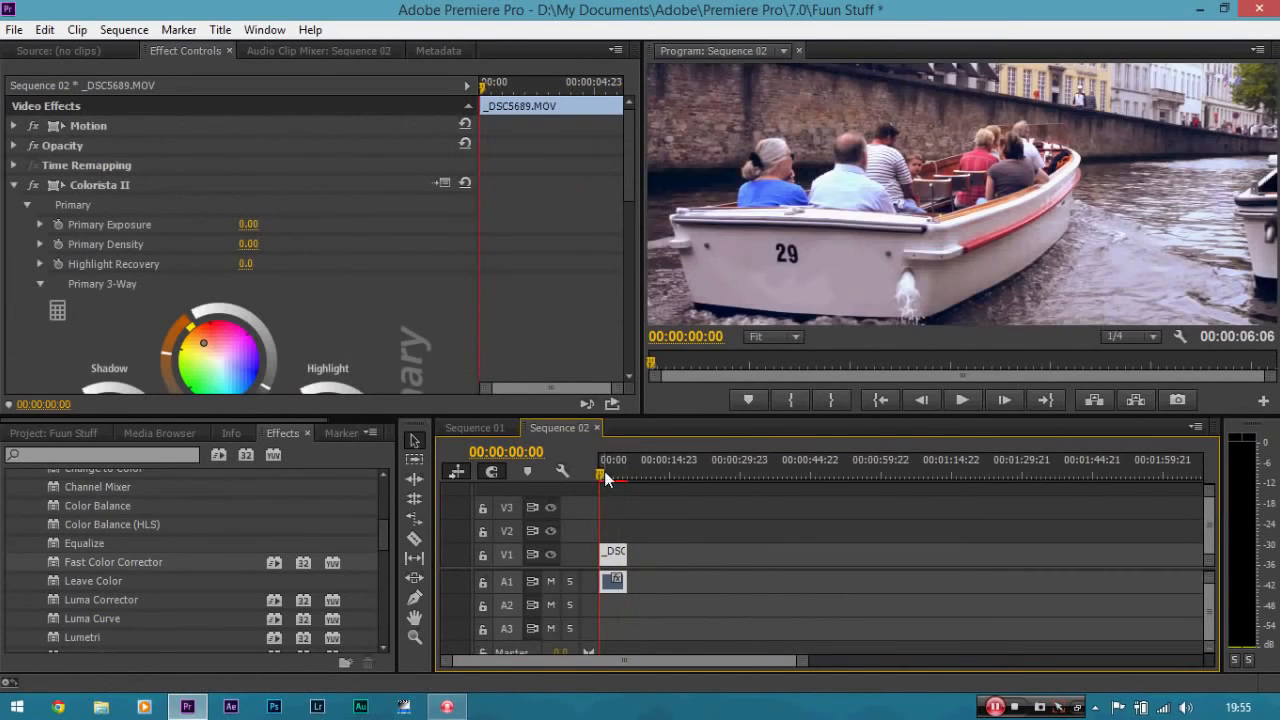
{"action": "key", "text": "equal"}
{"action": "key", "text": "equal"}
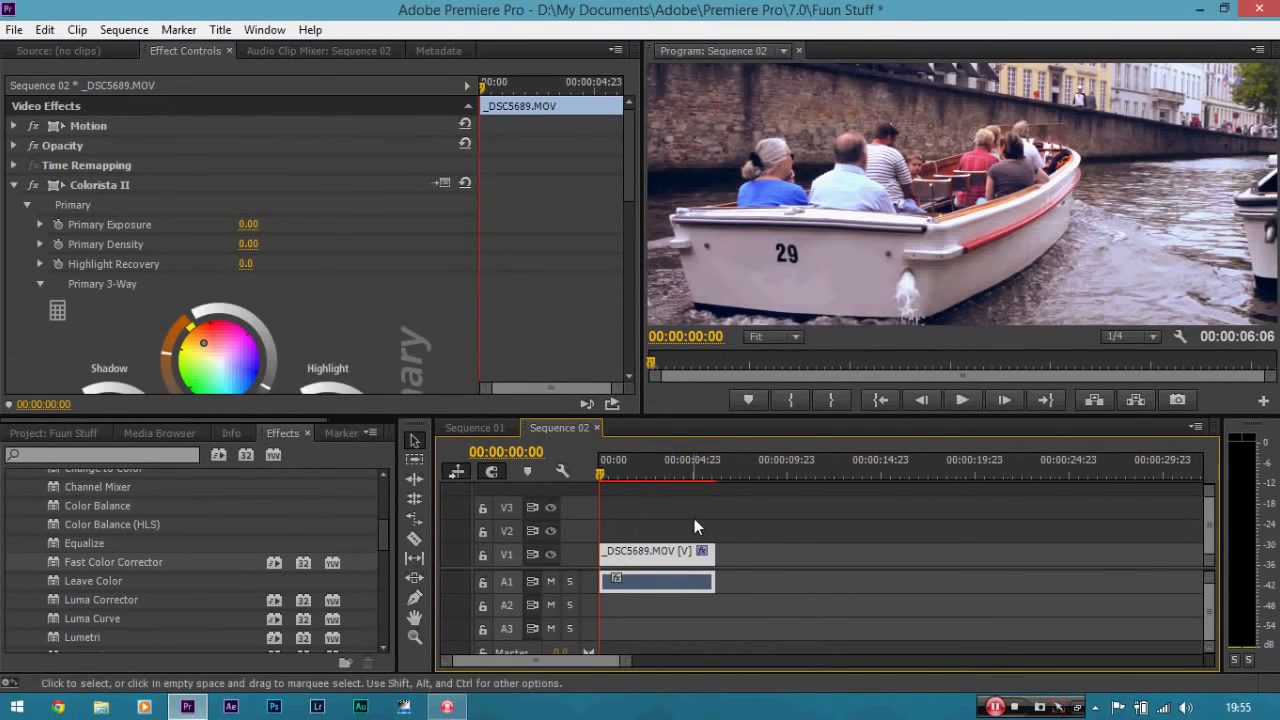
{"action": "key", "text": "space"}
{"action": "key", "text": "space"}
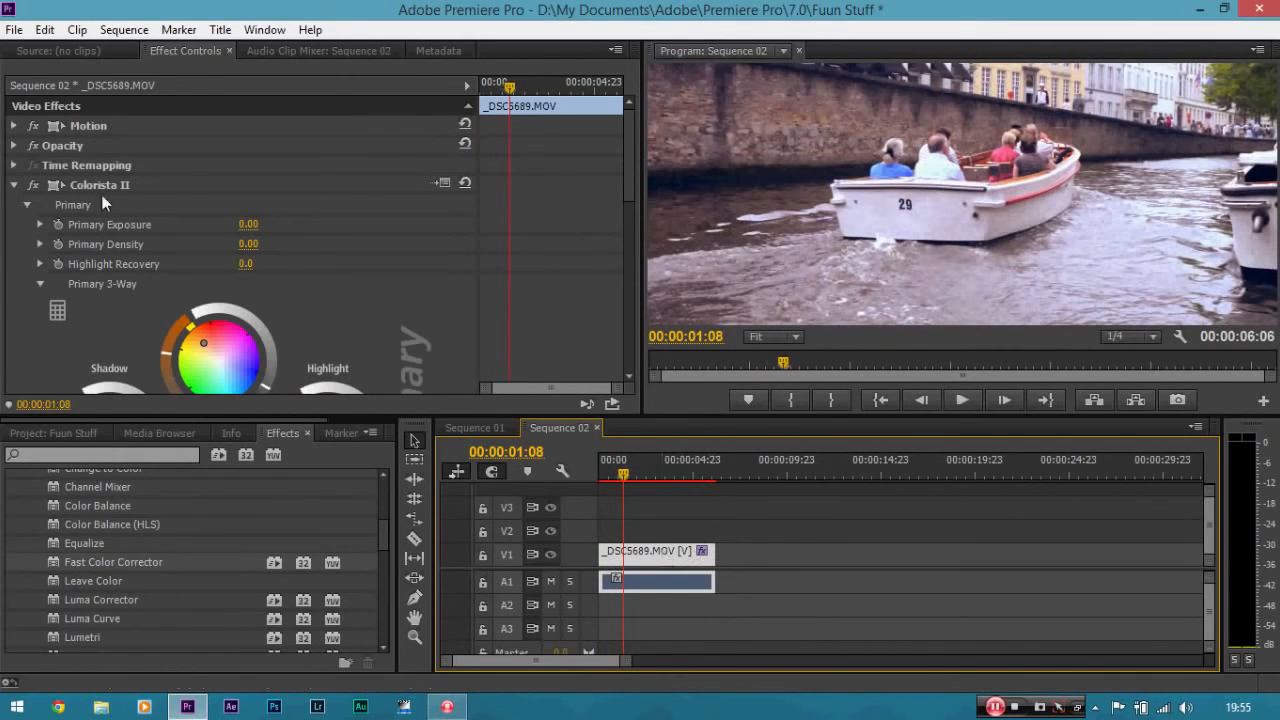
Reframe the clip in Sequence 02 by setting its vertical Motion position to 513
{"action": "left_click", "coordinate": [15, 126]}
{"action": "left_click_drag", "start_coordinate": [299, 146], "coordinate": [402, 146]}
{"action": "left_click", "coordinate": [688, 546]}
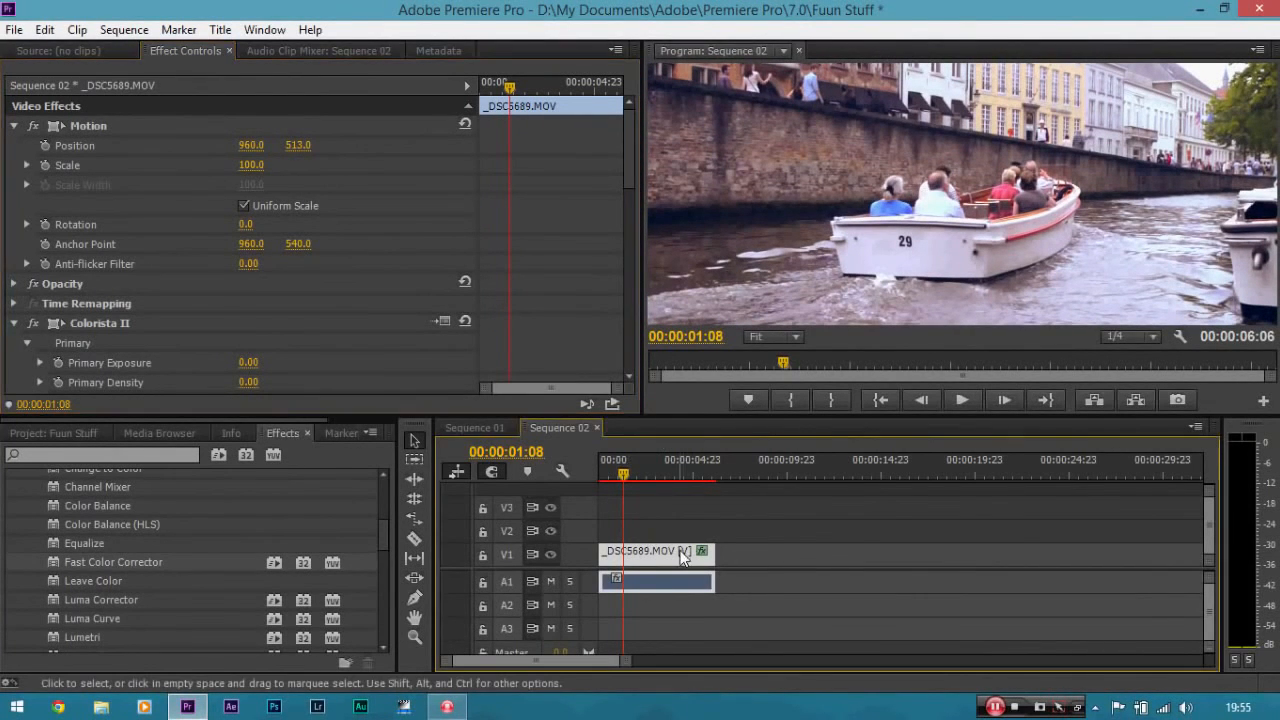
Magnify the program monitor to 150% and examine the image around the number 29 on the boat's hull
{"action": "left_click", "coordinate": [794, 336]}
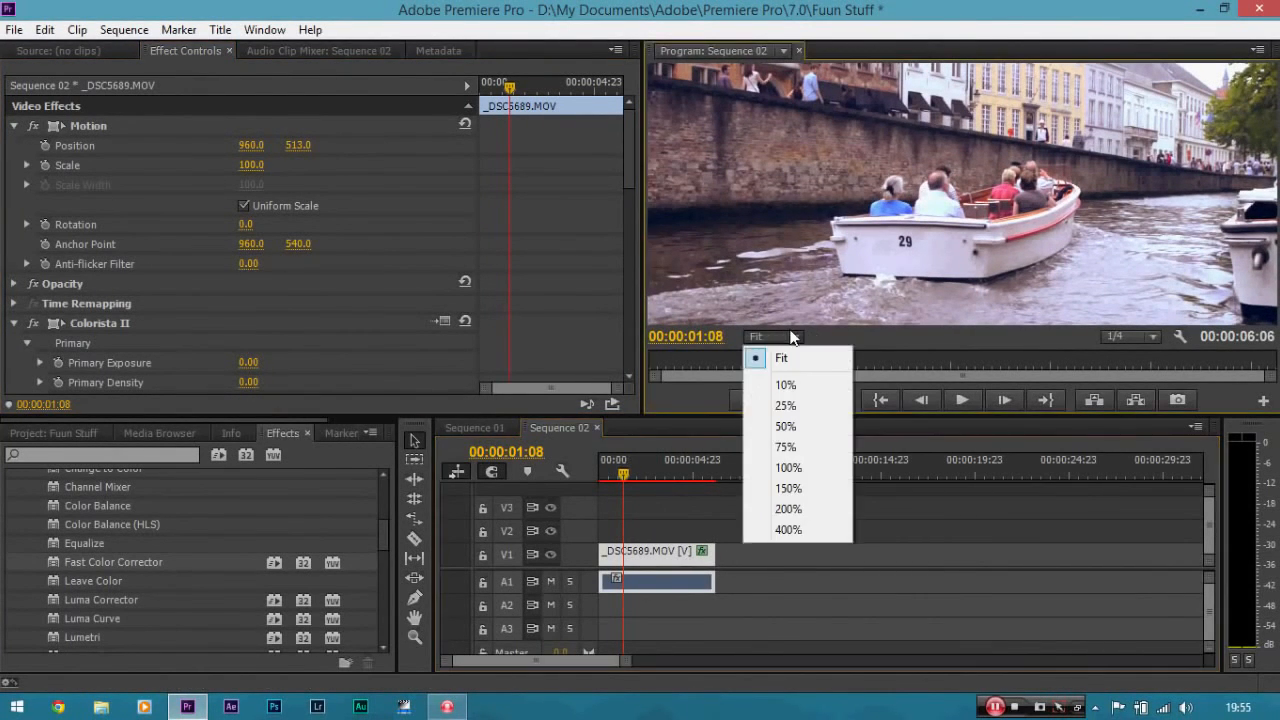
{"action": "left_click", "coordinate": [799, 487]}
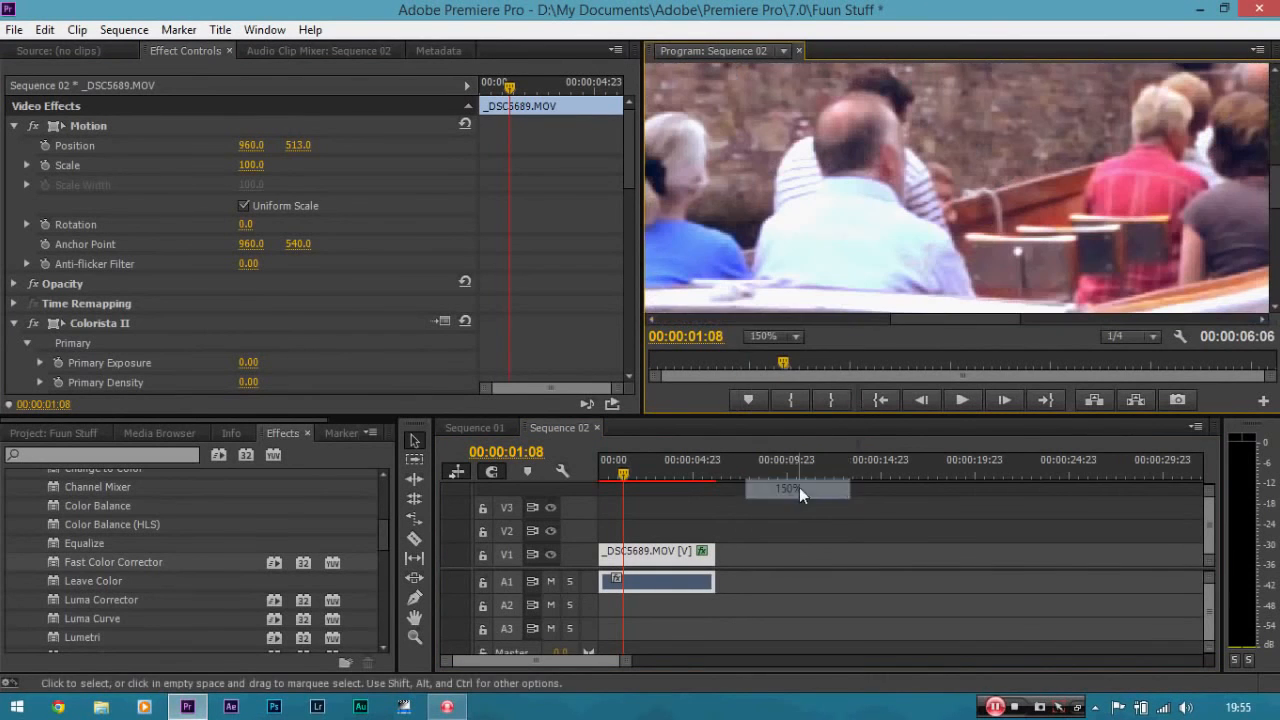
{"action": "key", "text": "h"}
{"action": "left_click_drag", "start_coordinate": [953, 323], "coordinate": [1170, 128]}
{"action": "left_click_drag", "start_coordinate": [967, 223], "coordinate": [981, 184]}
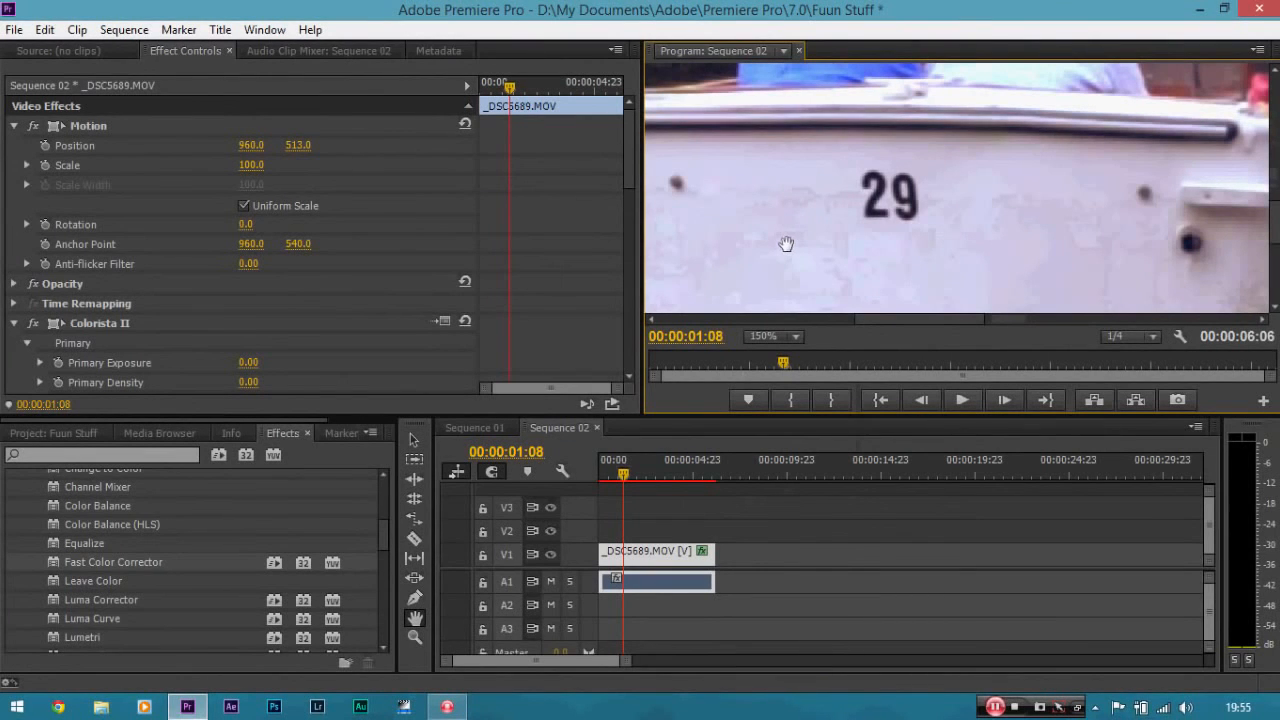
Find the Sharpen video effect by searching for "shar" and apply it to the _DSC5689.MOV clip in Sequence 02
{"action": "left_click", "coordinate": [150, 455]}
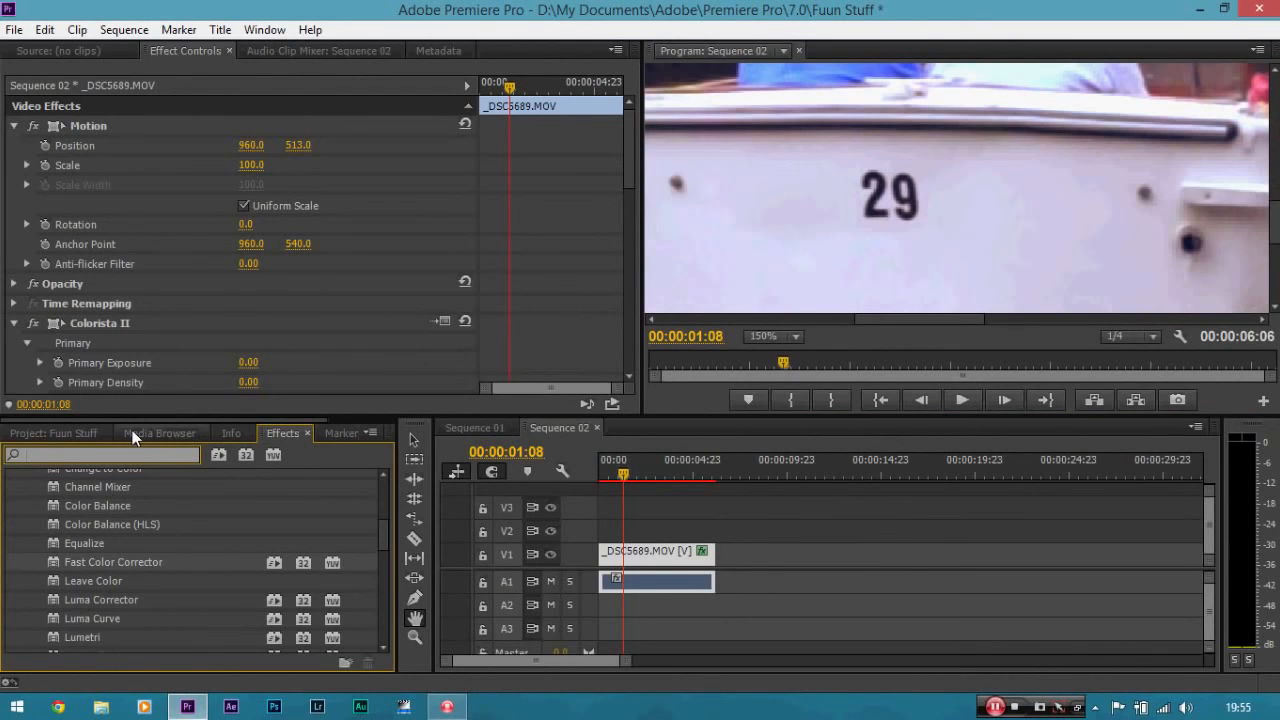
{"action": "type", "text": "s"}
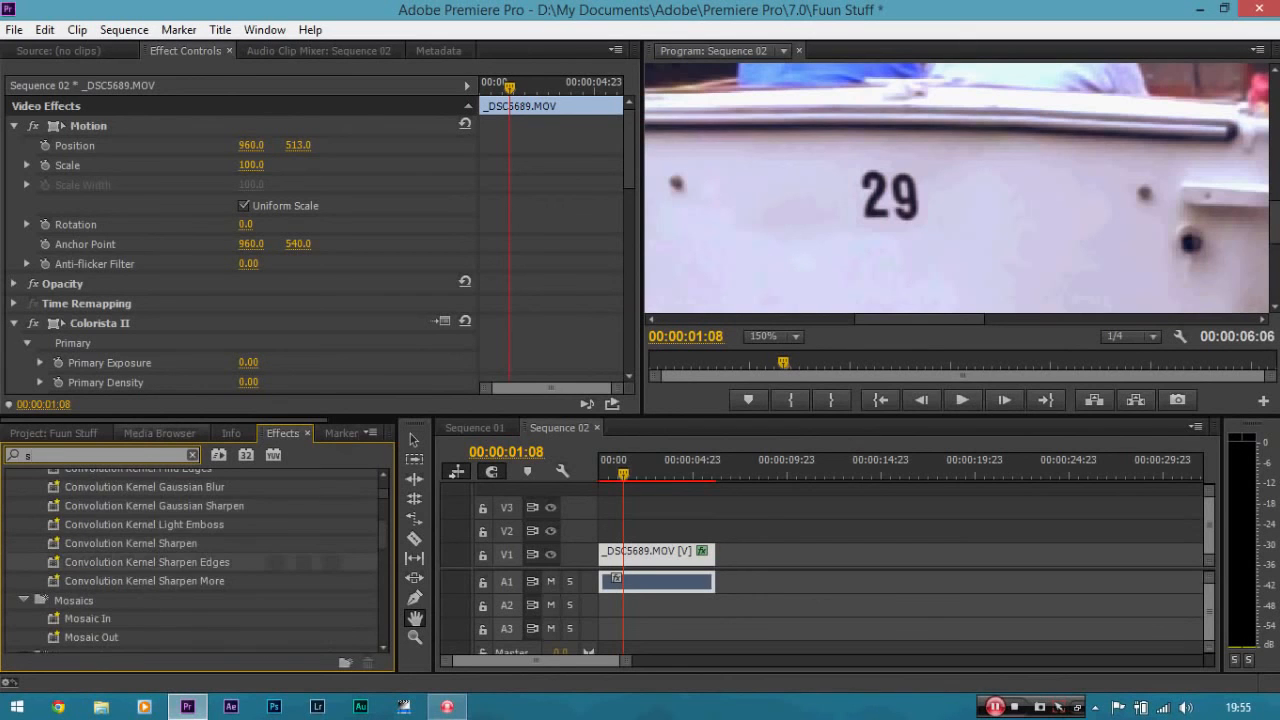
{"action": "type", "text": "har"}
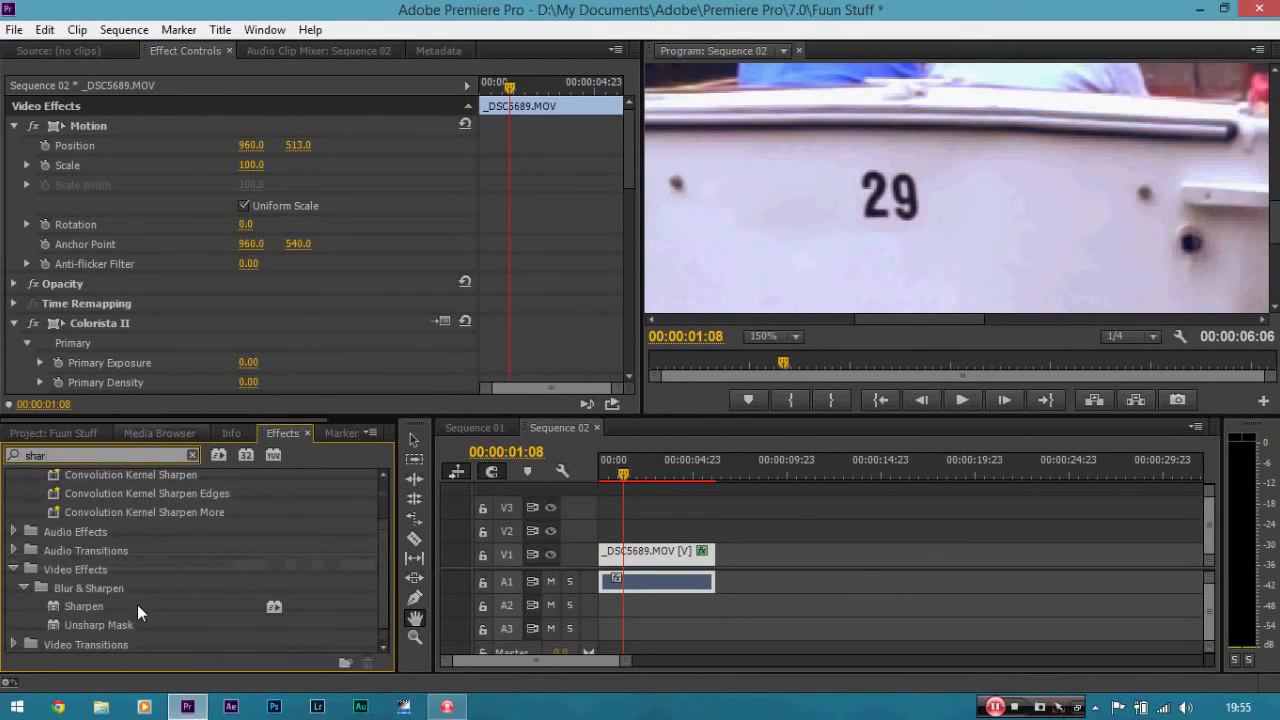
{"action": "left_click_drag", "start_coordinate": [94, 606], "coordinate": [633, 553]}
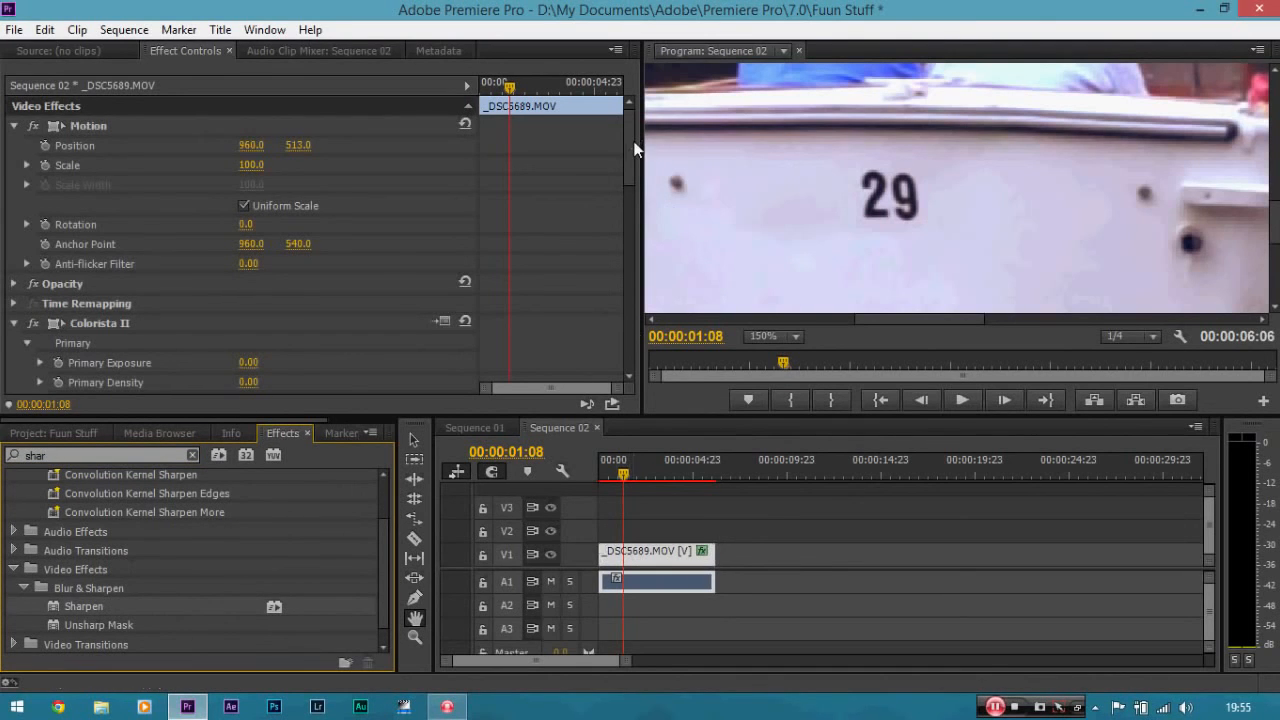
Set the clip's Sharpen Amount to 20 and switch the Sharpen effect off and on to compare the detail
{"action": "left_click_drag", "start_coordinate": [629, 127], "coordinate": [620, 348]}
{"action": "left_click", "coordinate": [242, 304]}
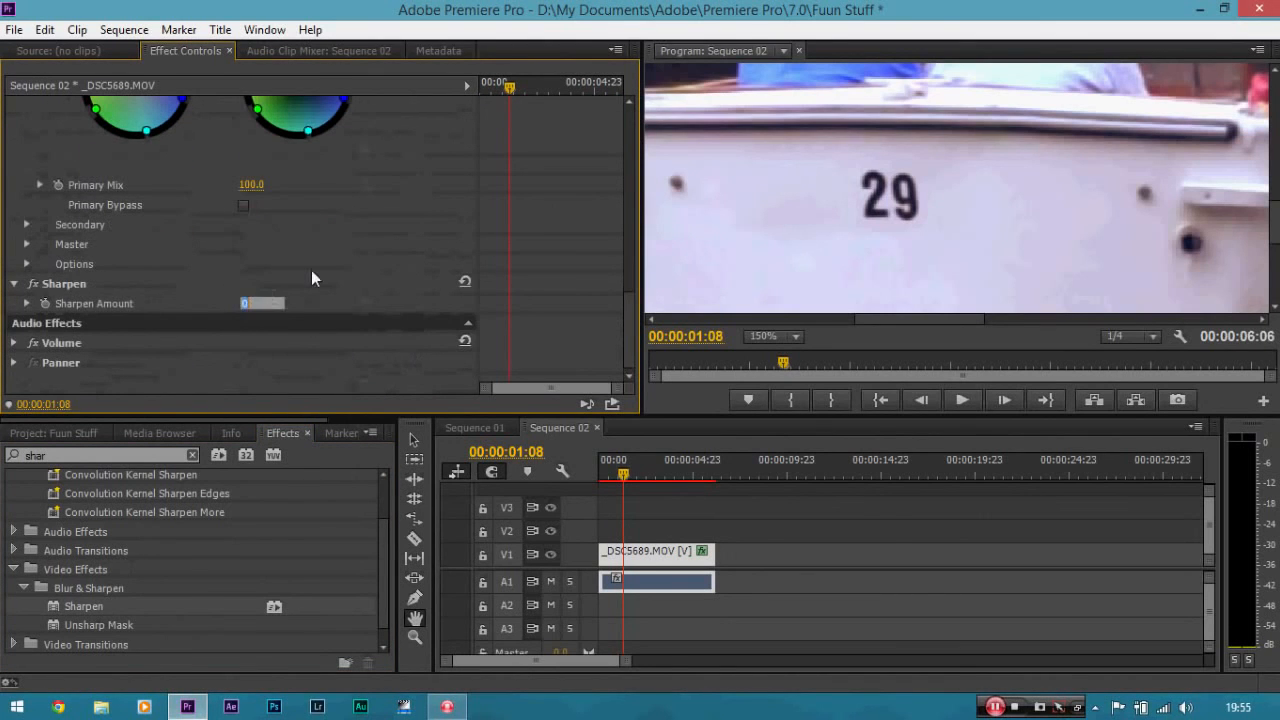
{"action": "left_click", "coordinate": [311, 271]}
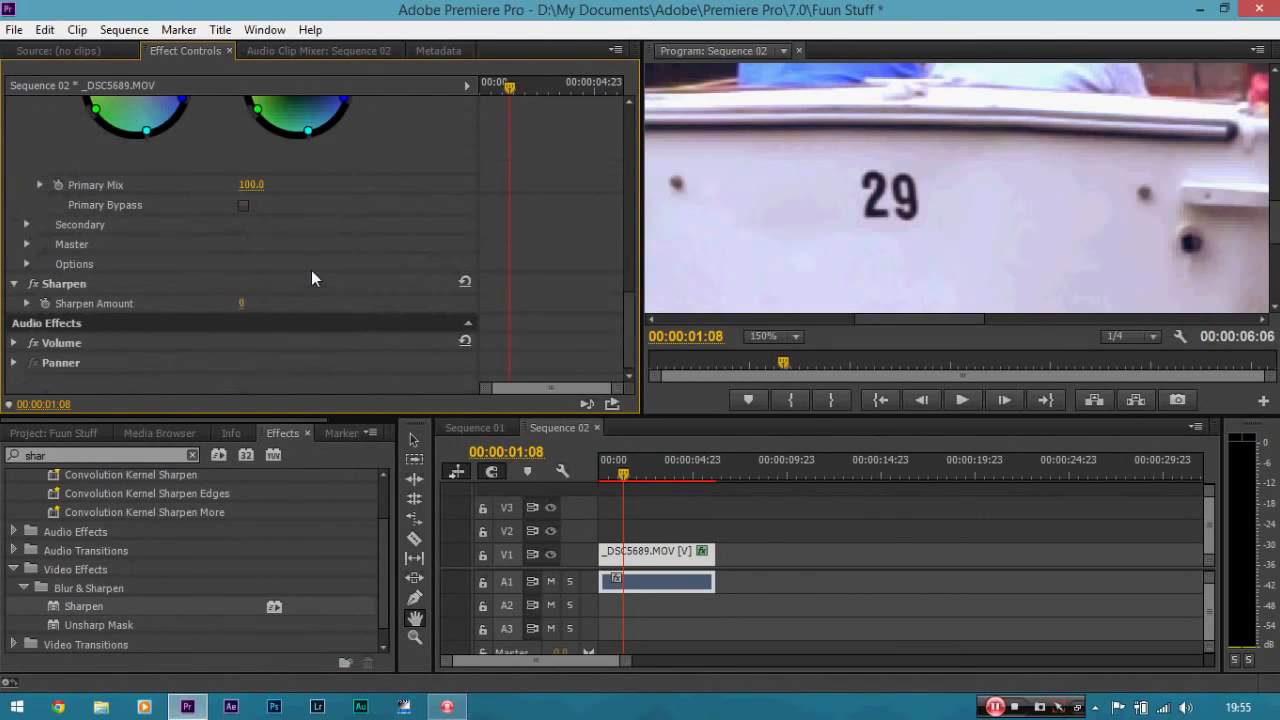
{"action": "left_click", "coordinate": [243, 305]}
{"action": "type", "text": "20"}
{"action": "key", "text": "Return"}
{"action": "left_click", "coordinate": [40, 288]}
{"action": "left_click", "coordinate": [37, 285]}
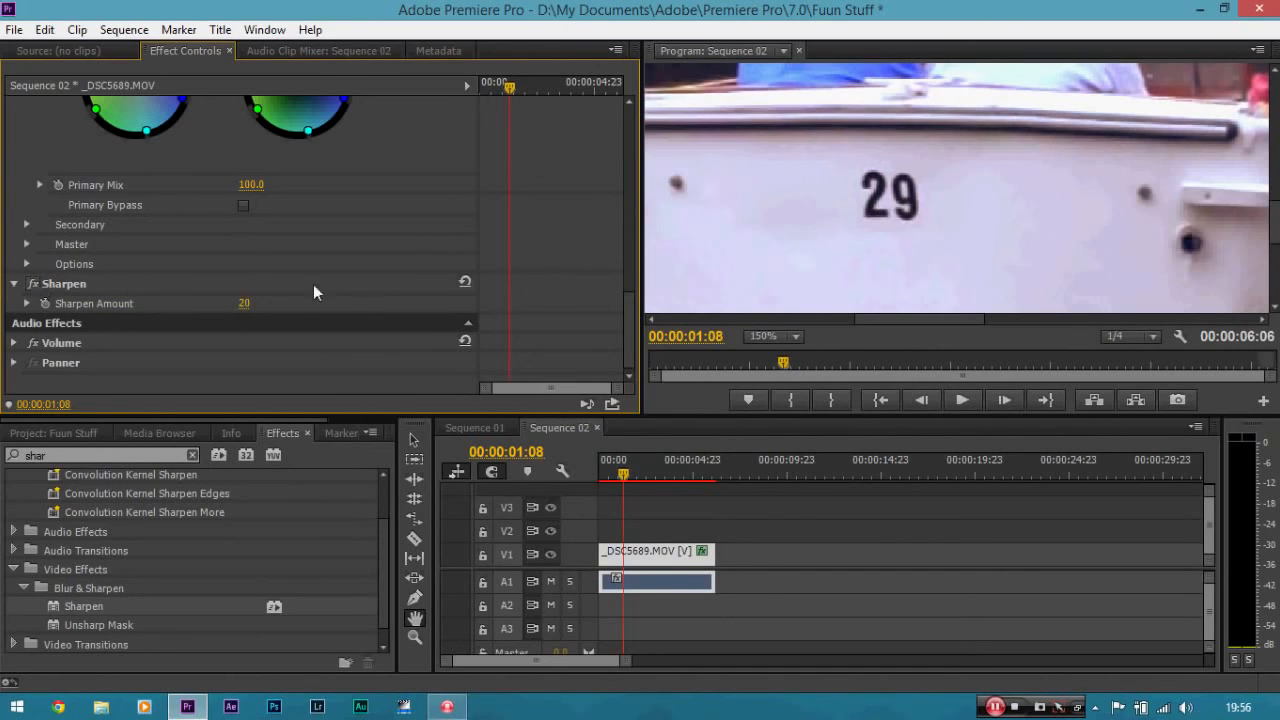
Compare the full frame with and without the Colorista II grade and the Sharpen effect, leaving both effects enabled
{"action": "left_click_drag", "start_coordinate": [626, 320], "coordinate": [635, 258]}
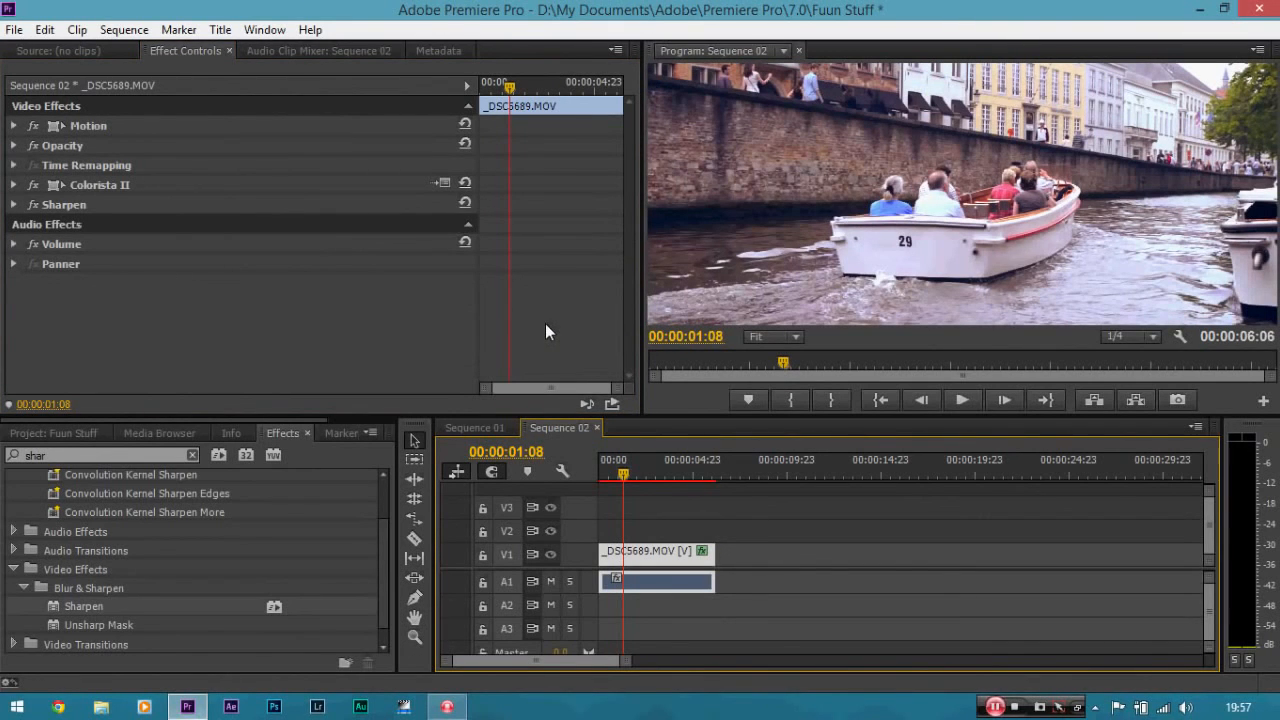
{"action": "left_click", "coordinate": [34, 184]}
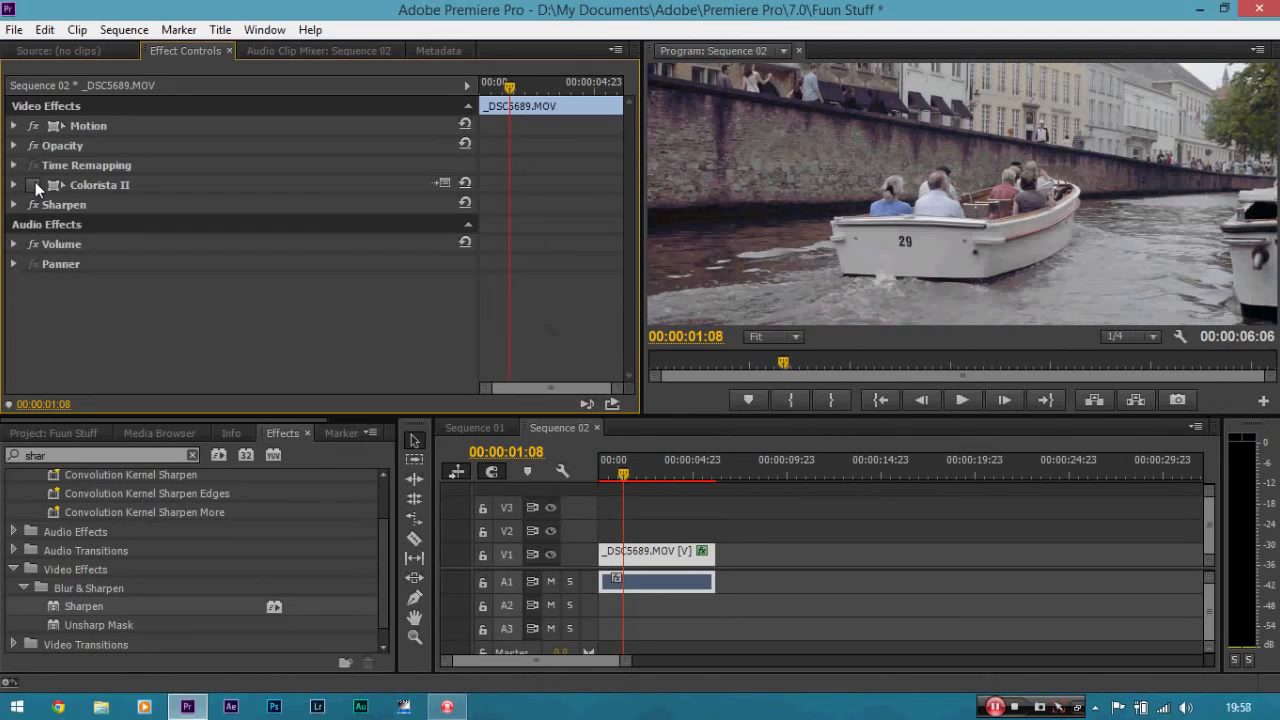
{"action": "left_click", "coordinate": [35, 184]}
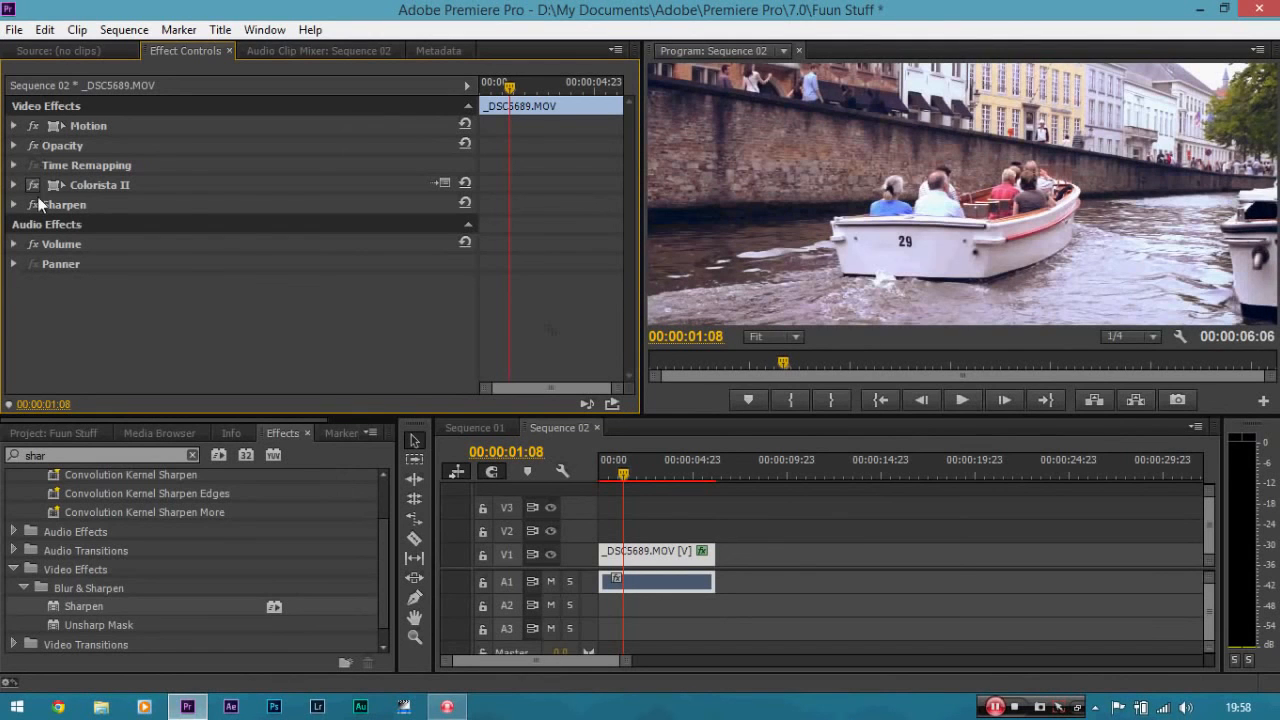
{"action": "left_click", "coordinate": [36, 204]}
{"action": "left_click", "coordinate": [36, 204]}
Make the Sequence 02 timeline active and open the media export settings for it
{"action": "left_click", "coordinate": [10, 31]}
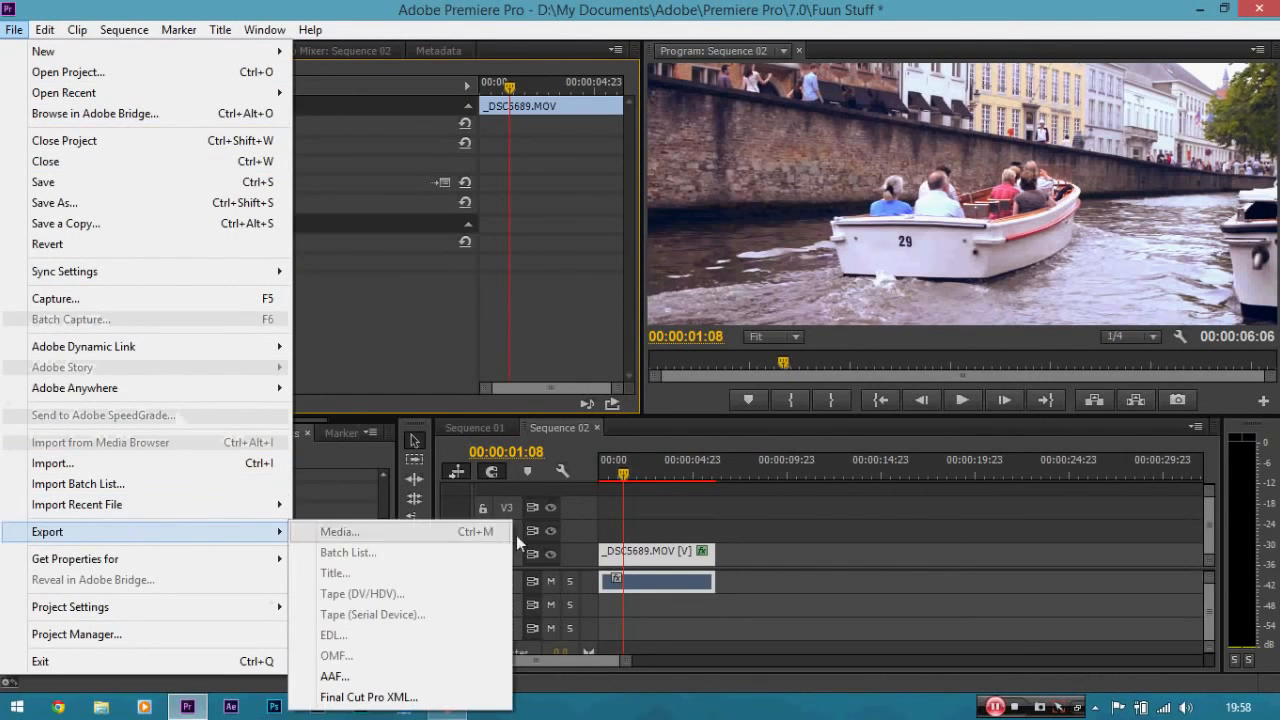
{"action": "left_click", "coordinate": [639, 556]}
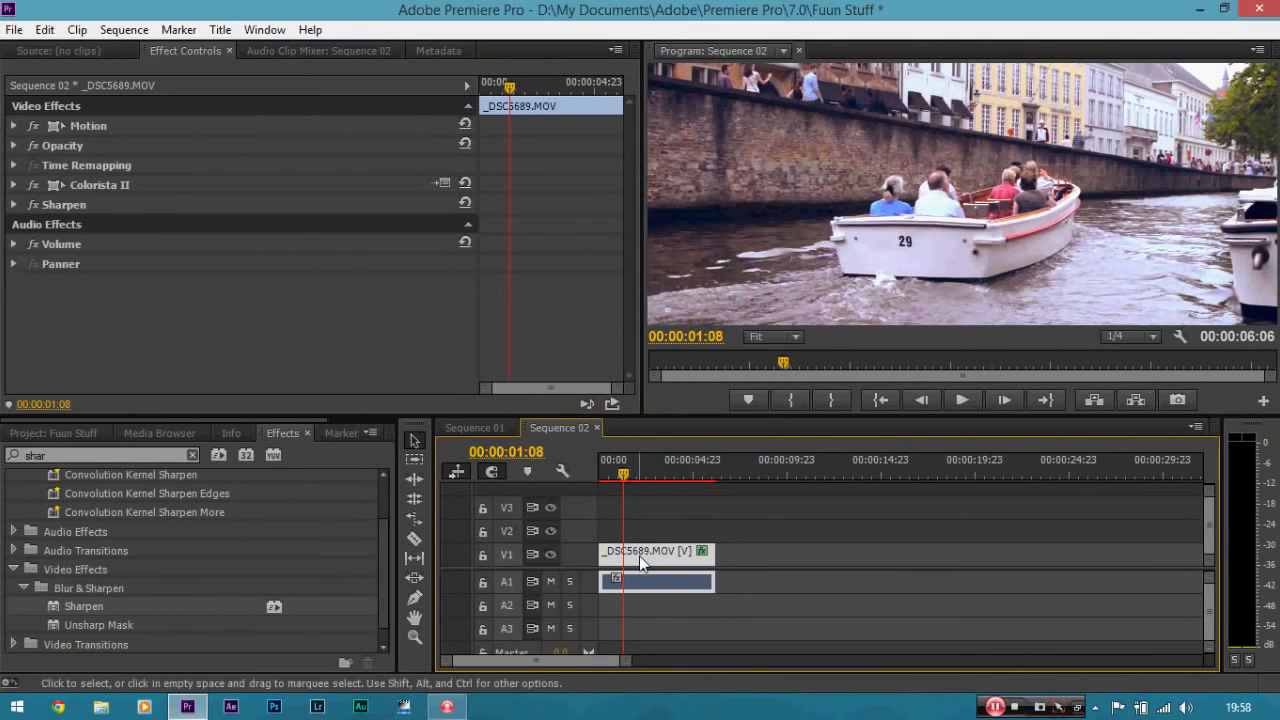
{"action": "left_click", "coordinate": [14, 29]}
{"action": "mouse_move", "coordinate": [265, 532]}
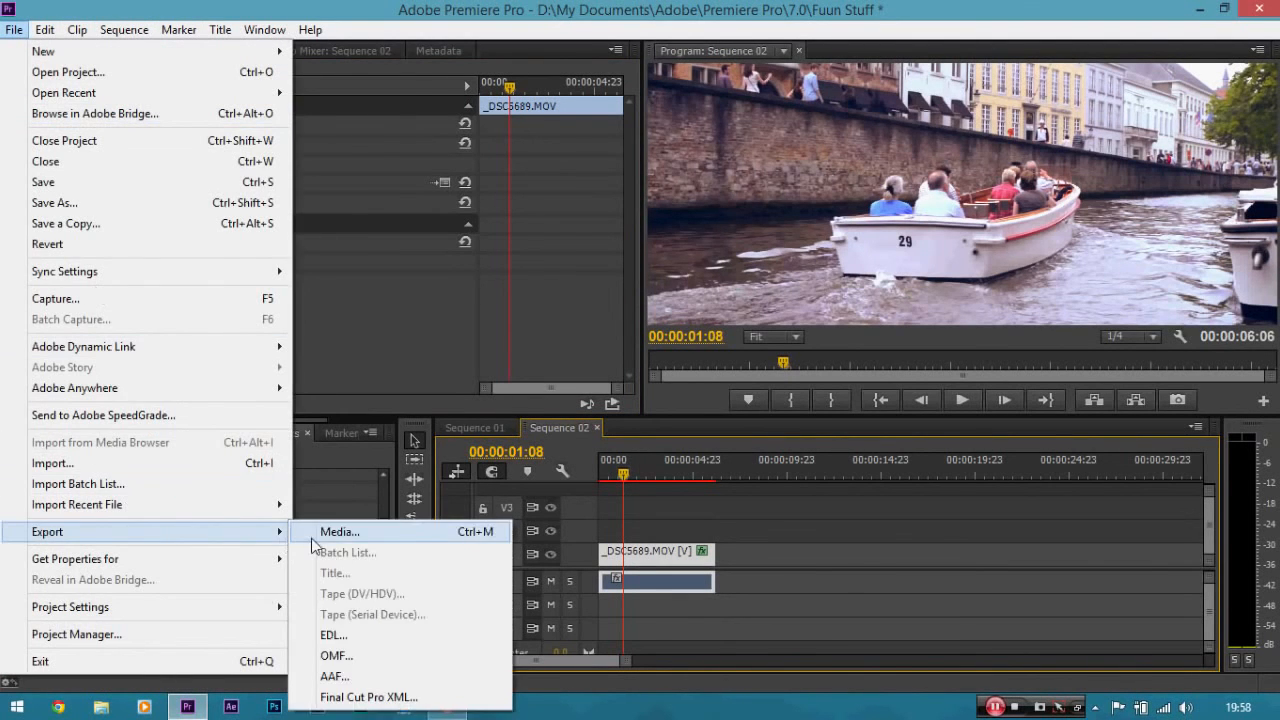
{"action": "left_click", "coordinate": [318, 530]}
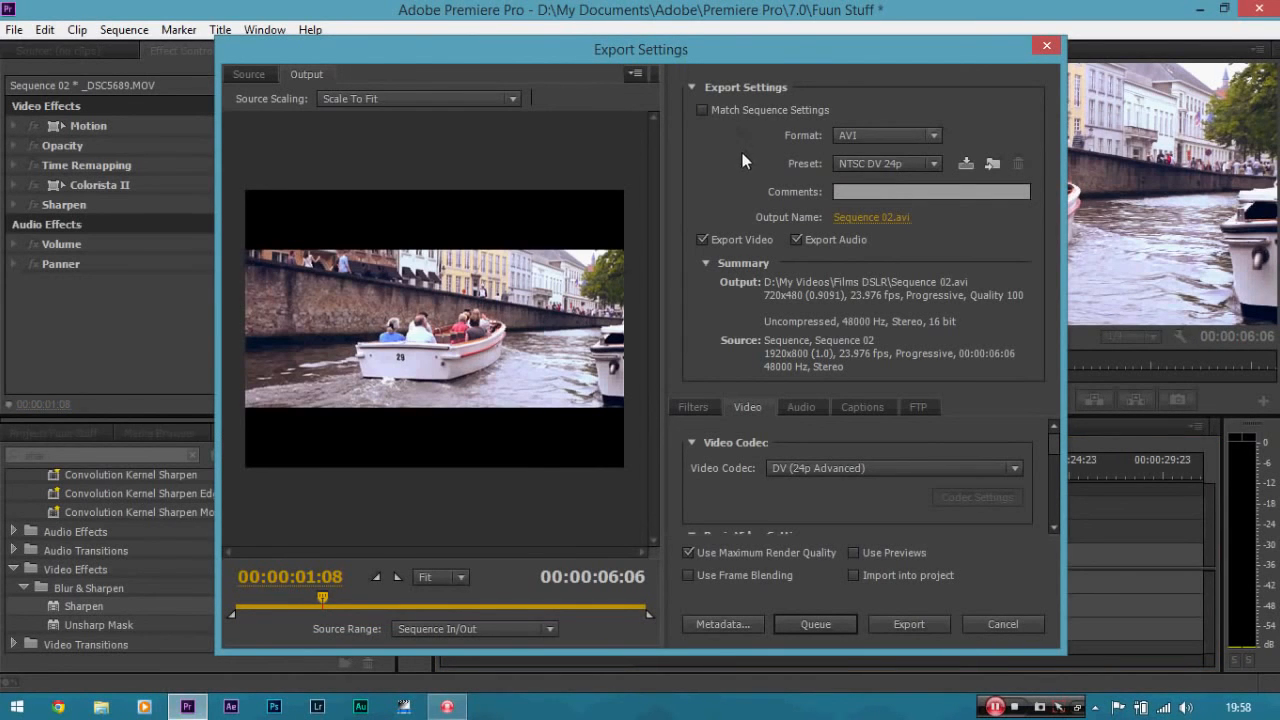
Set the export format to H.264 with the Match Source - High bitrate preset
{"action": "left_click", "coordinate": [886, 134]}
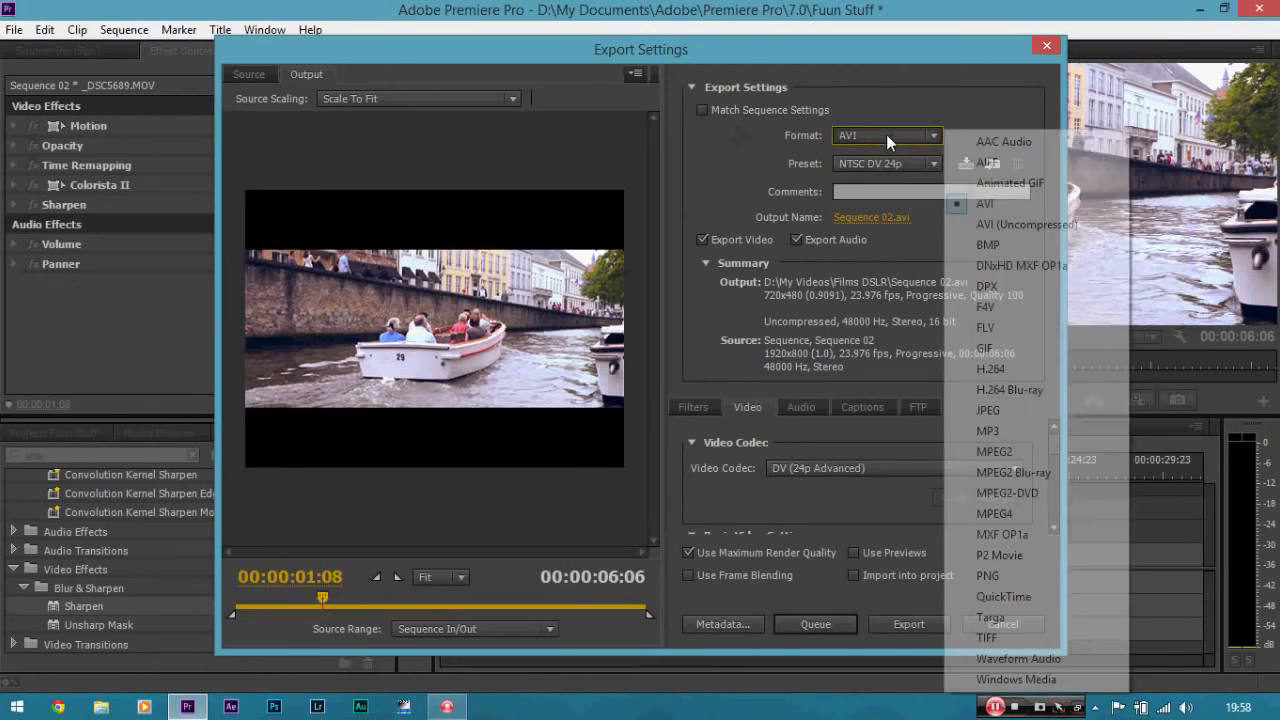
{"action": "left_click", "coordinate": [985, 370]}
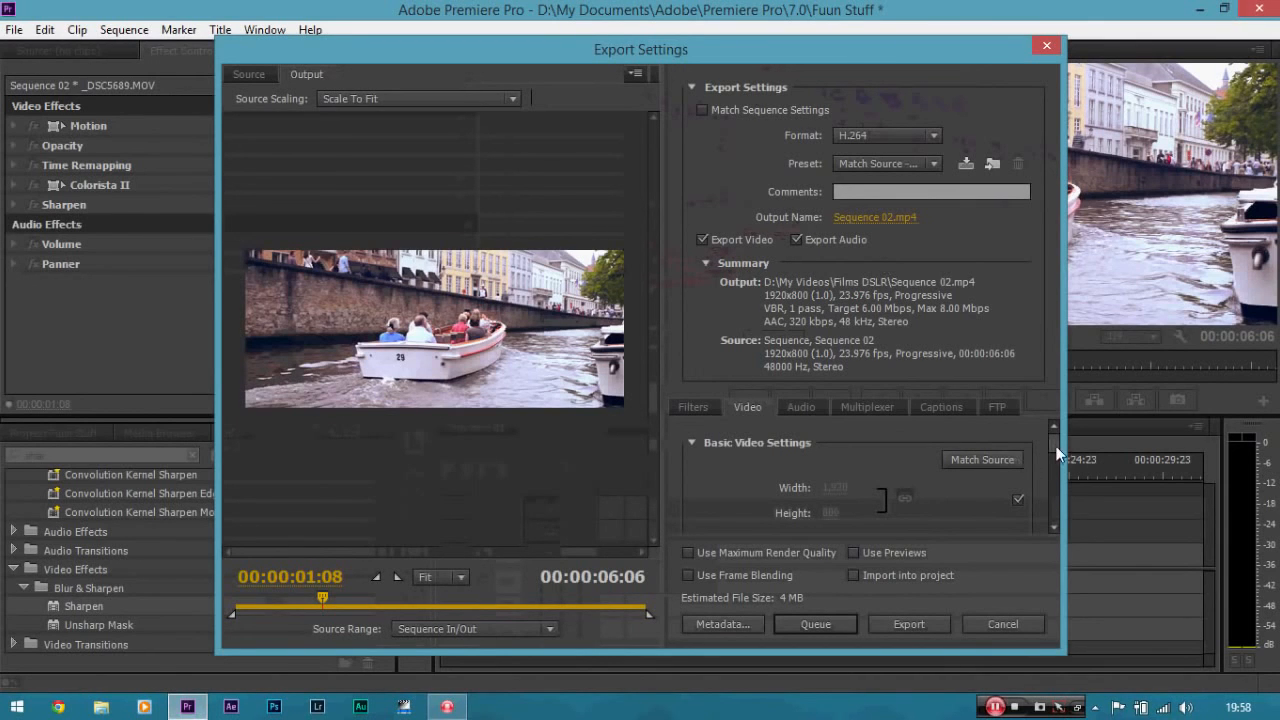
{"action": "left_click", "coordinate": [905, 137]}
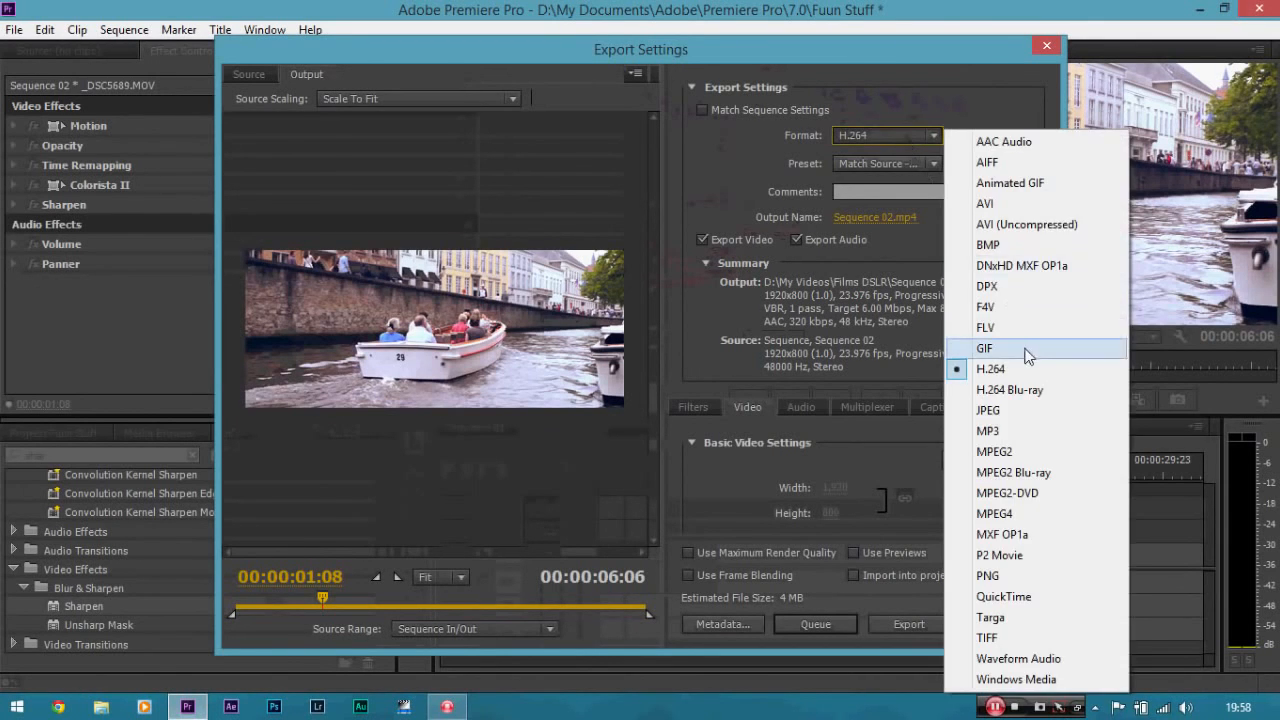
{"action": "left_click", "coordinate": [897, 162]}
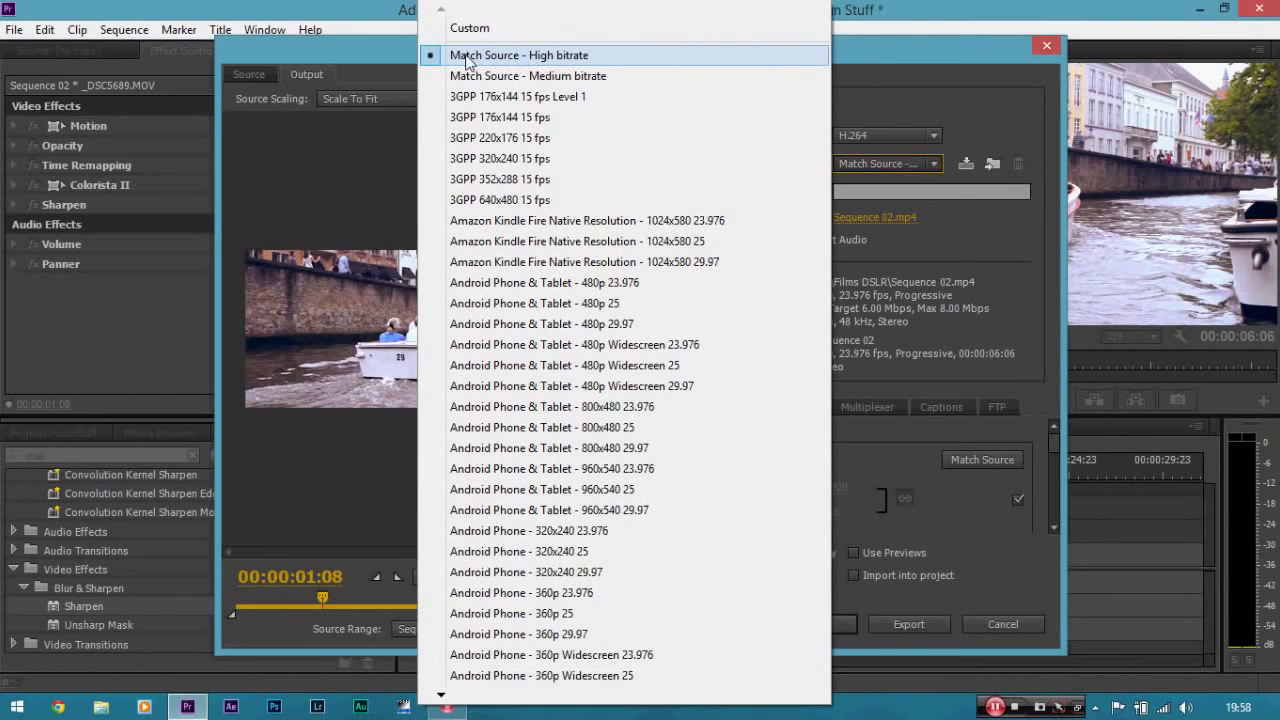
{"action": "left_click", "coordinate": [541, 64]}
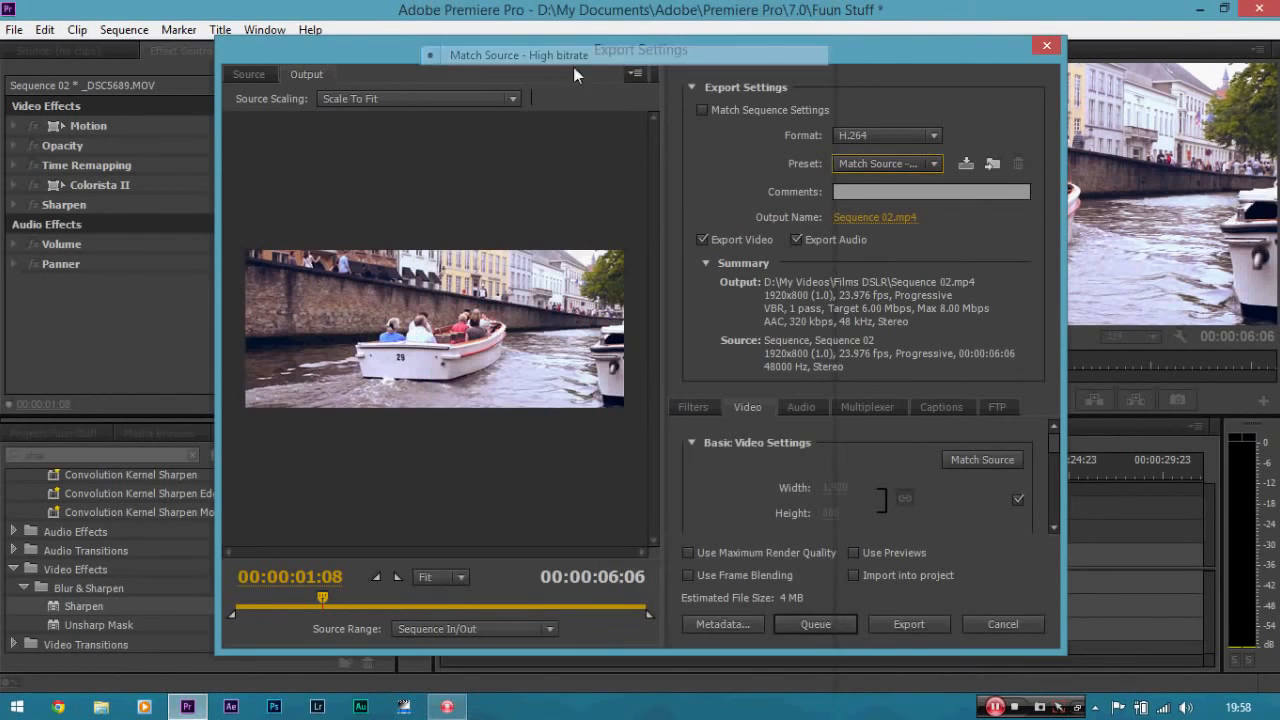
{"action": "mouse_move", "coordinate": [1059, 447]}
{"action": "left_mouse_down"}
{"action": "mouse_move", "coordinate": [1057, 483]}
{"action": "mouse_move", "coordinate": [1052, 430]}
{"action": "left_mouse_up"}
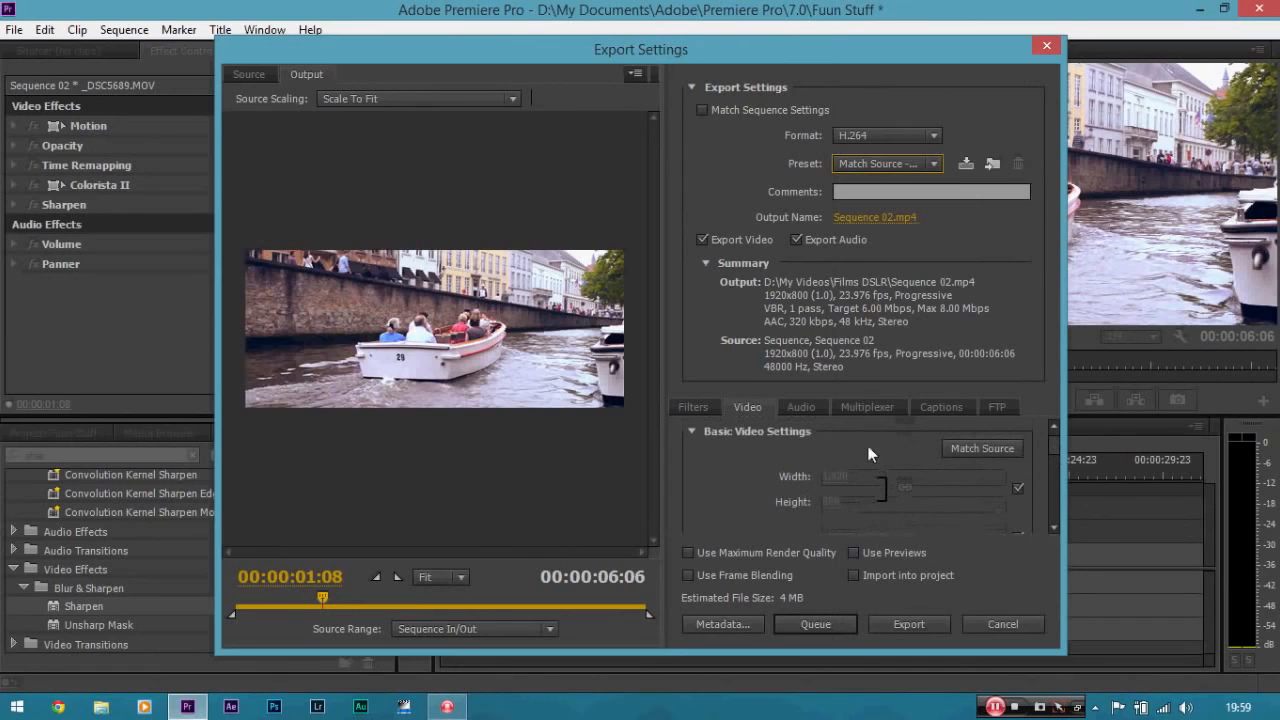